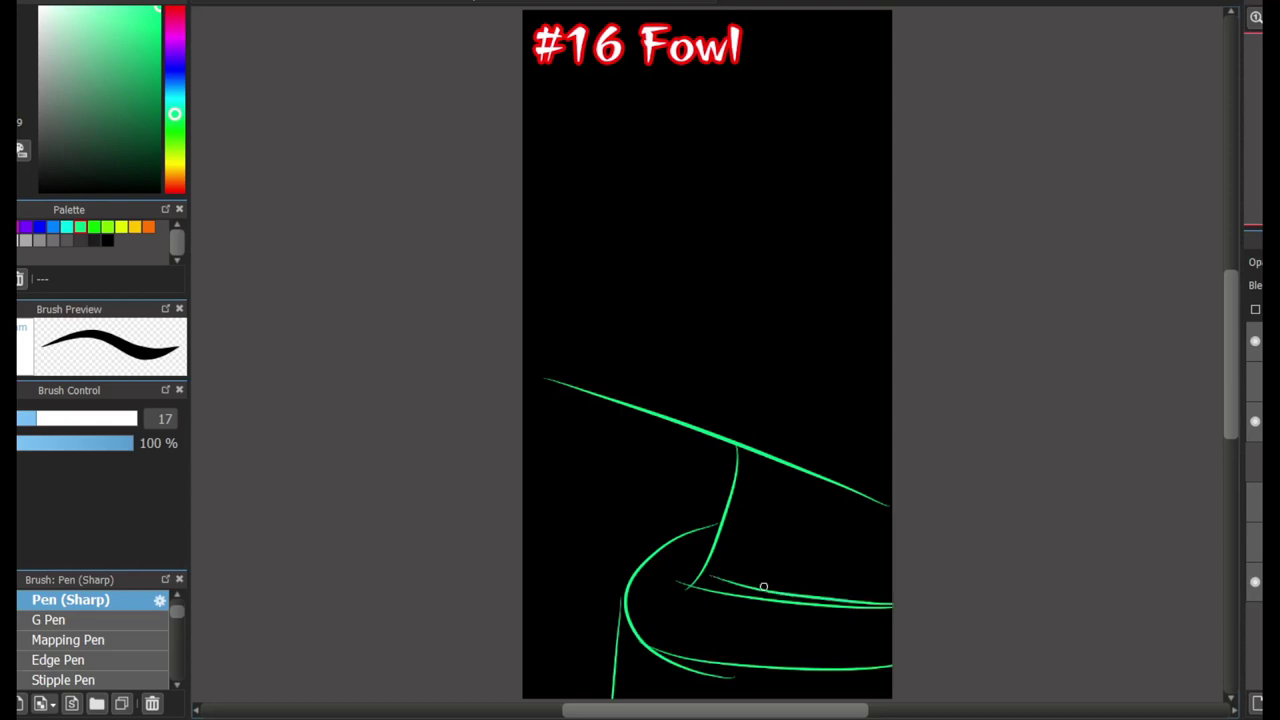
- Undo the earlier green sketch strokes and the trial curve so the drawing area is empty
{"action": "key", "text": "ctrl+z"}
{"action": "key", "text": "ctrl+z"}
{"action": "key", "text": "ctrl+z"}
{"action": "key", "text": "ctrl+z"}
{"action": "key", "text": "ctrl+z"}
{"action": "key", "text": "ctrl+z"}
{"action": "key", "text": "ctrl+z"}
{"action": "key", "text": "ctrl+z"}
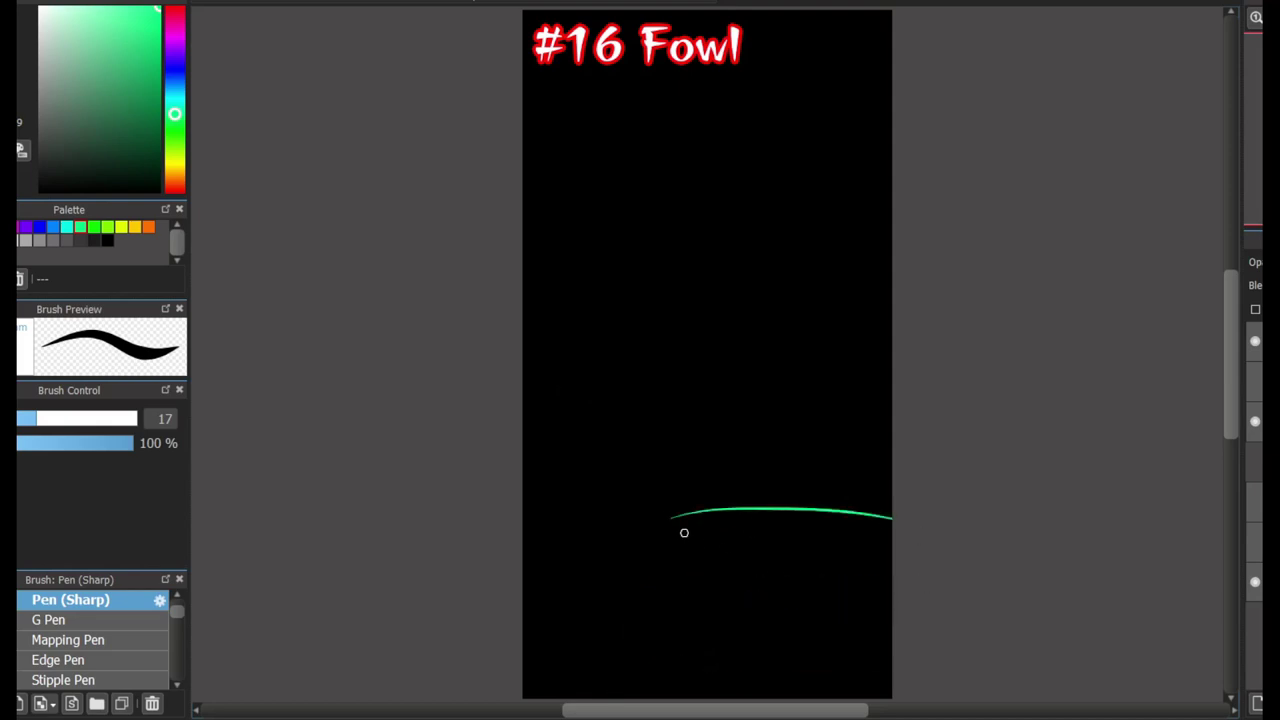
{"action": "key", "text": "ctrl+z"}
- Sketch the stump in green as a flat ellipse running off the canvas's right side, with a slanted edge line descending from its left end
{"action": "left_click_drag", "start_coordinate": [918, 507], "coordinate": [697, 523]}
{"action": "left_click_drag", "start_coordinate": [938, 570], "coordinate": [670, 545]}
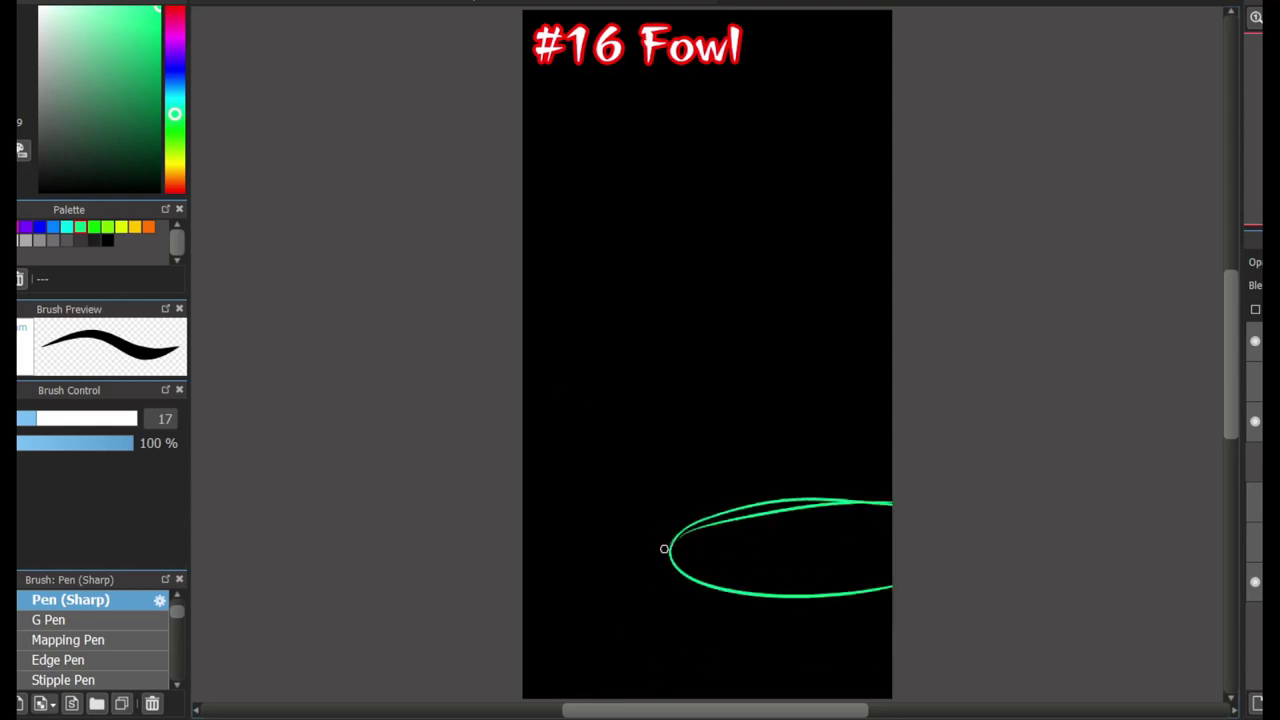
{"action": "scroll", "coordinate": [731, 411], "scroll_direction": "up", "scroll_amount": 3}
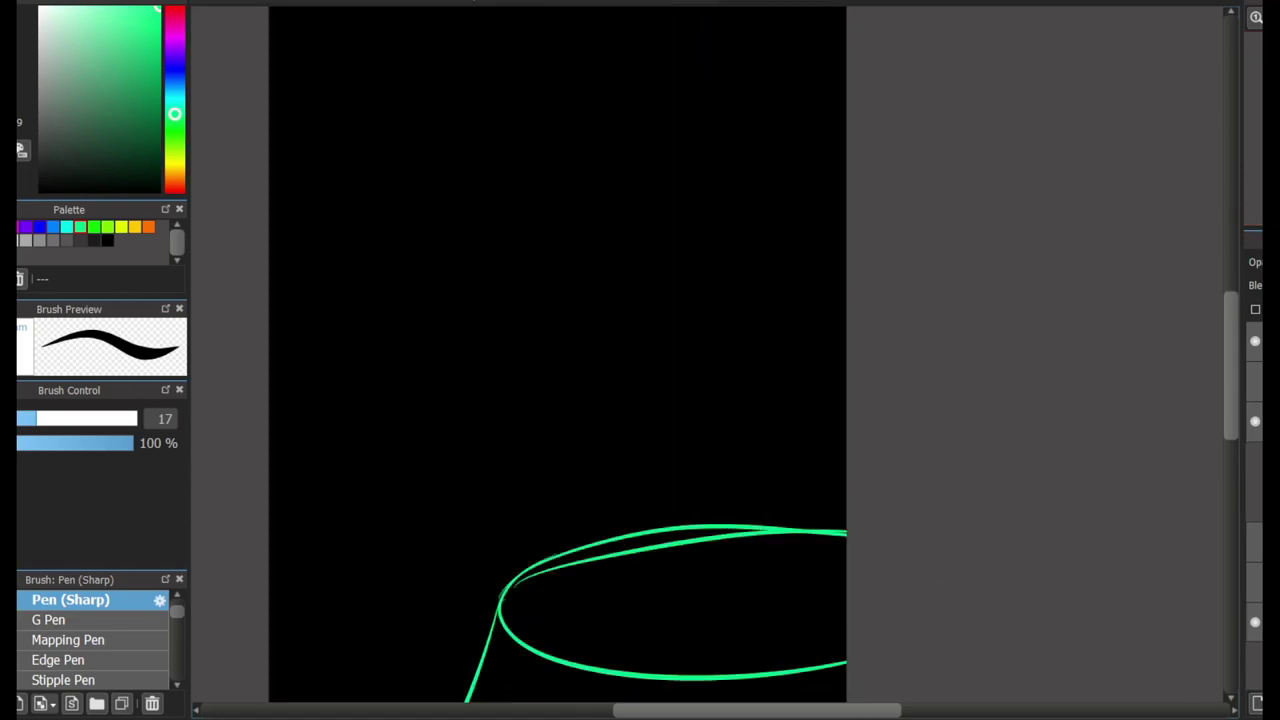
- Draw a blue axe with the Pen brush at size 12: a straight horizontal handle and a flared head with a curved cutting edge
{"action": "mouse_move", "coordinate": [330, 340]}
{"action": "left_mouse_down"}
{"action": "mouse_move", "coordinate": [736, 355]}
{"action": "mouse_move", "coordinate": [763, 338]}
{"action": "mouse_move", "coordinate": [791, 424]}
{"action": "mouse_move", "coordinate": [750, 397]}
{"action": "mouse_move", "coordinate": [771, 343]}
{"action": "mouse_move", "coordinate": [789, 423]}
{"action": "left_mouse_up"}
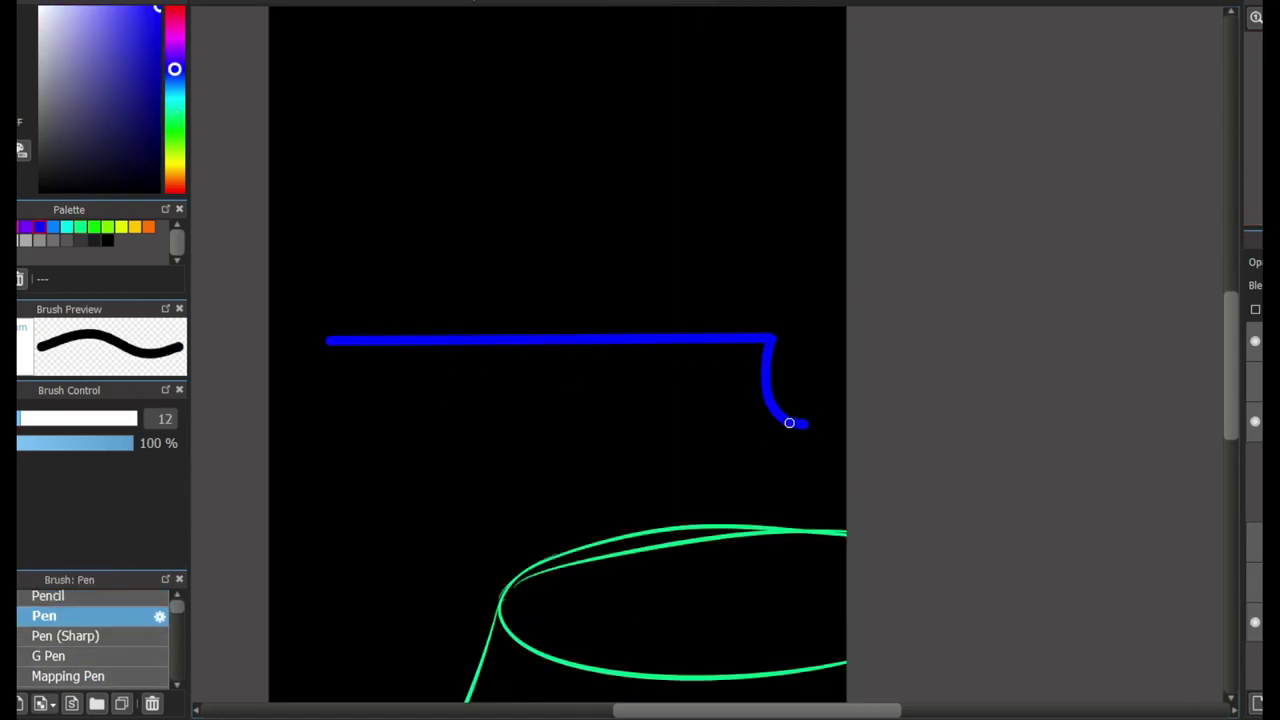
{"action": "key", "text": "ctrl+z"}
{"action": "left_click_drag", "start_coordinate": [648, 340], "coordinate": [623, 457]}
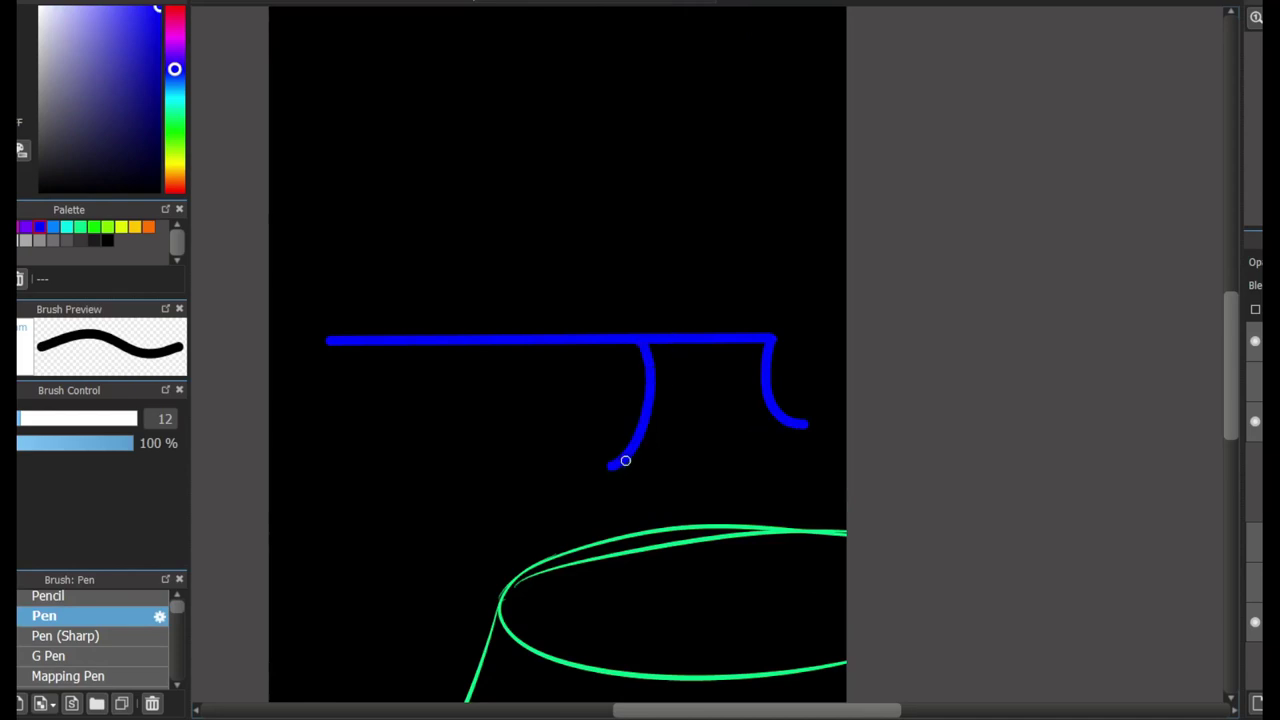
{"action": "key", "text": "ctrl+z"}
{"action": "mouse_move", "coordinate": [805, 428]}
{"action": "left_mouse_down"}
{"action": "mouse_move", "coordinate": [601, 441]}
{"action": "mouse_move", "coordinate": [629, 370]}
{"action": "left_mouse_up"}
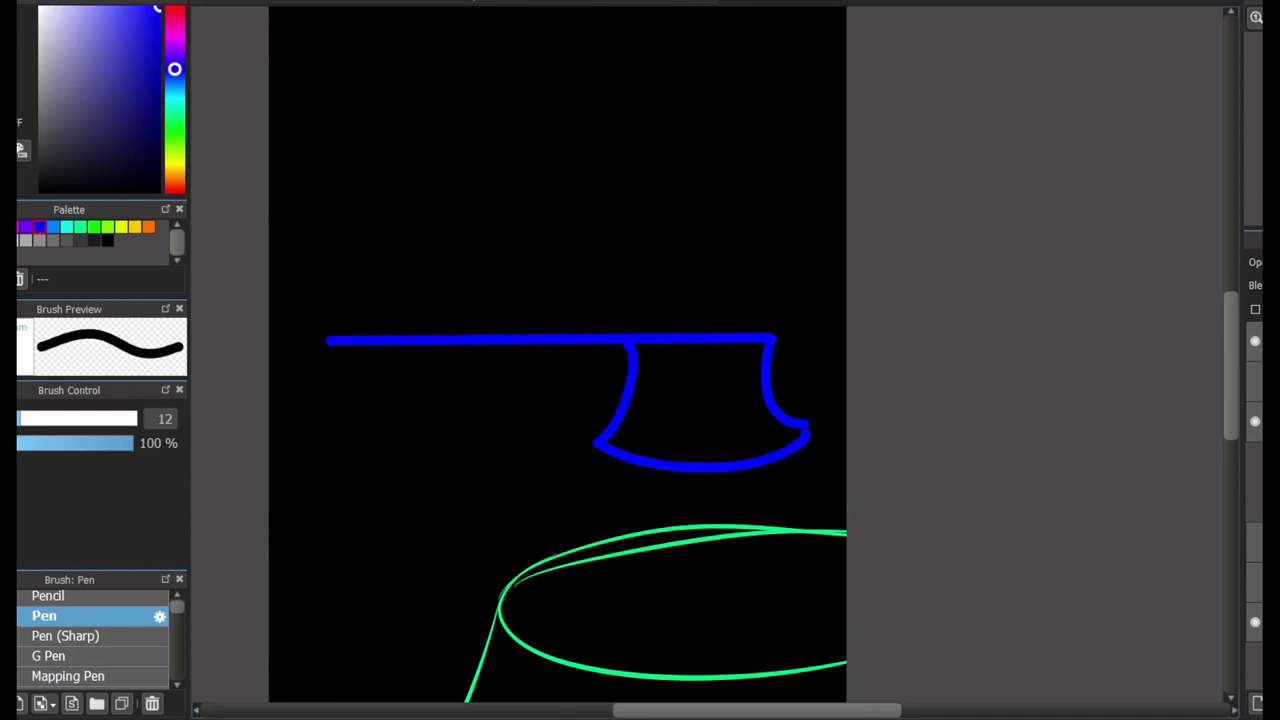
- Transform the axe so its handle slopes down to the right and its head overlaps the stump's ellipse
{"action": "key", "text": "ctrl+t"}
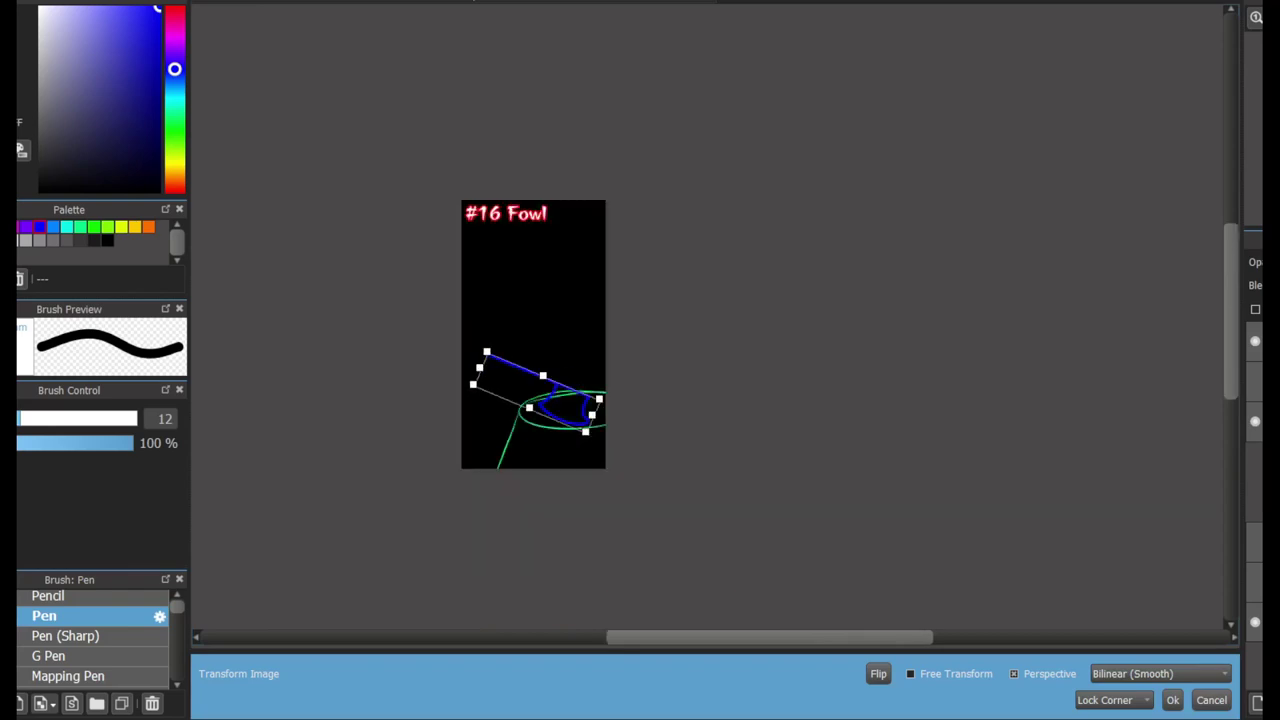
{"action": "left_click_drag", "start_coordinate": [464, 331], "coordinate": [426, 320]}
{"action": "key", "text": "Return"}
{"action": "scroll", "coordinate": [640, 526], "scroll_direction": "up", "scroll_amount": 2}
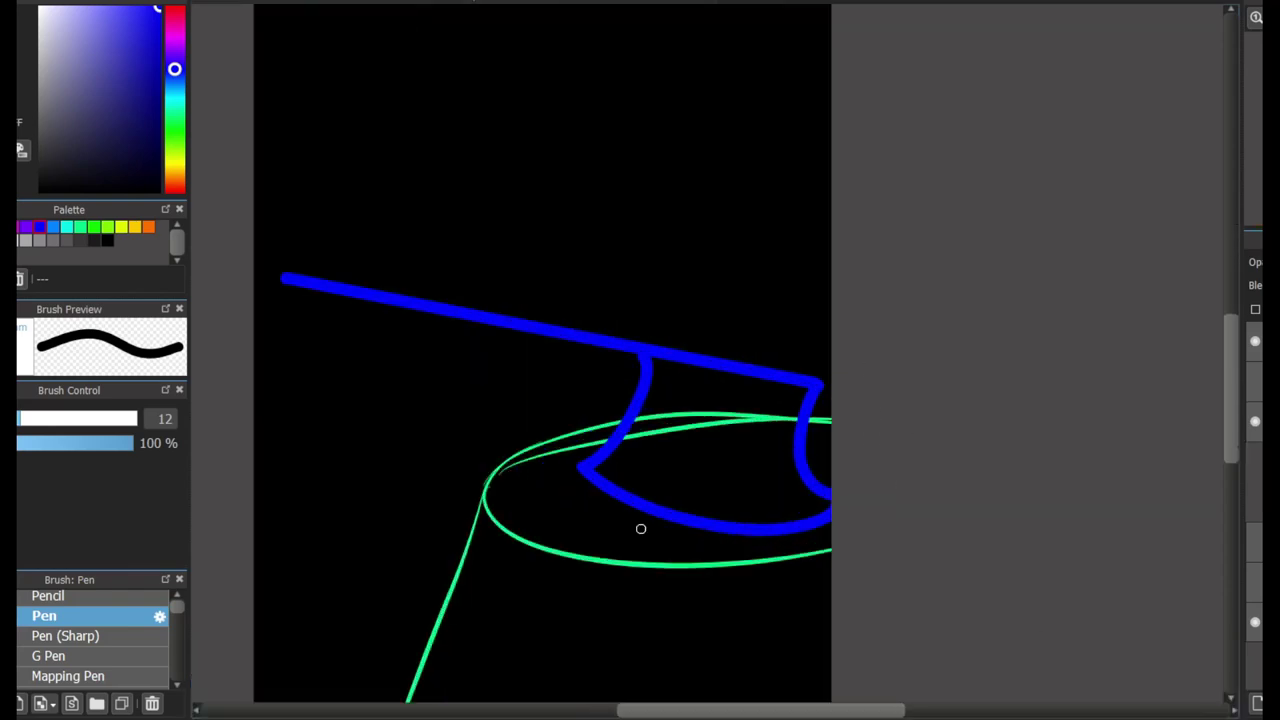
- Draw a thick green line across the inside of the stump's ellipse, crossing the axe head
{"action": "key", "text": "x"}
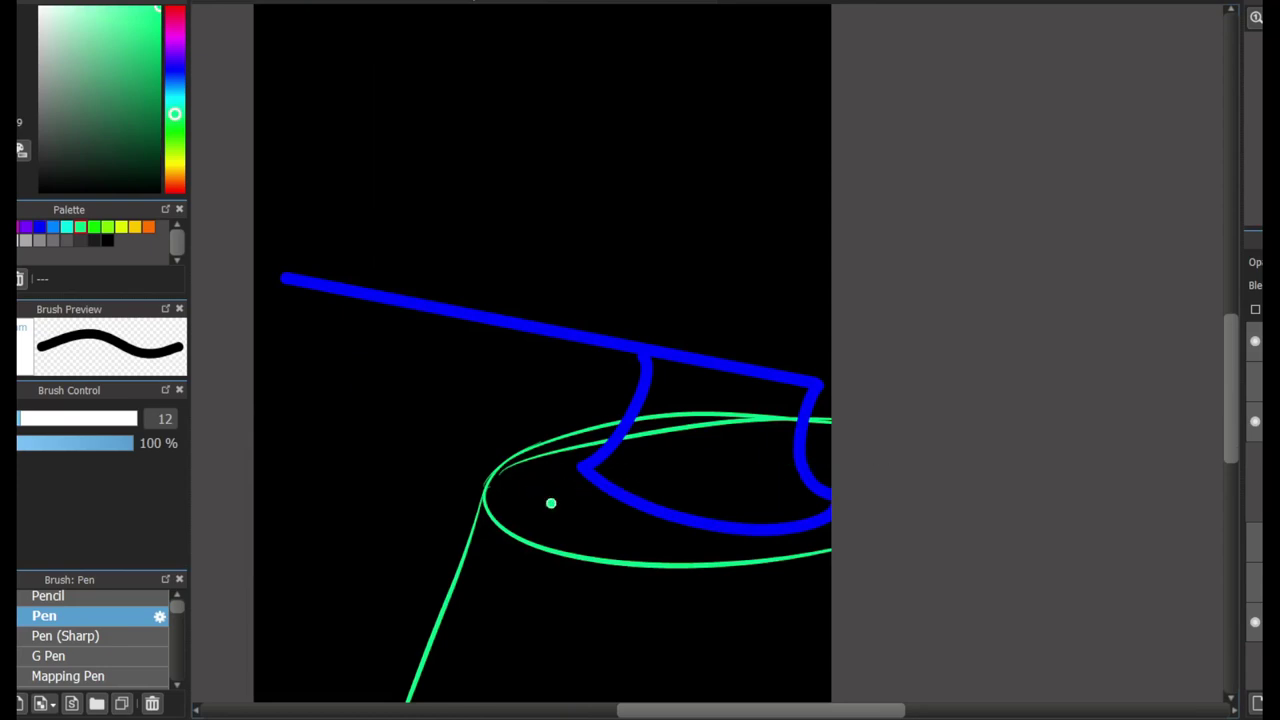
{"action": "left_click", "coordinate": [912, 482], "text": "shift"}
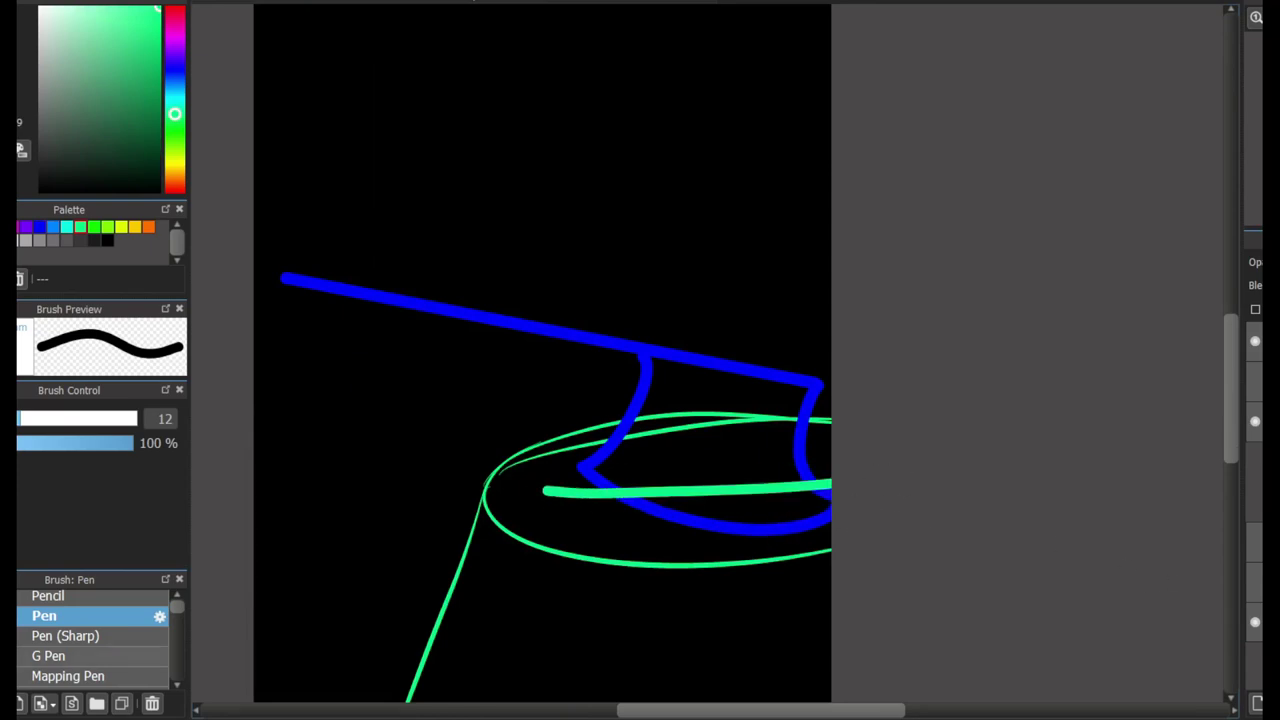
- Using Pen (Sharp) at size 17, sketch two green oval feet on the axe handle and the bird's curved body and neck lines
{"action": "left_click", "coordinate": [65, 636]}
{"action": "scroll", "coordinate": [540, 360], "scroll_direction": "up", "scroll_amount": 4}
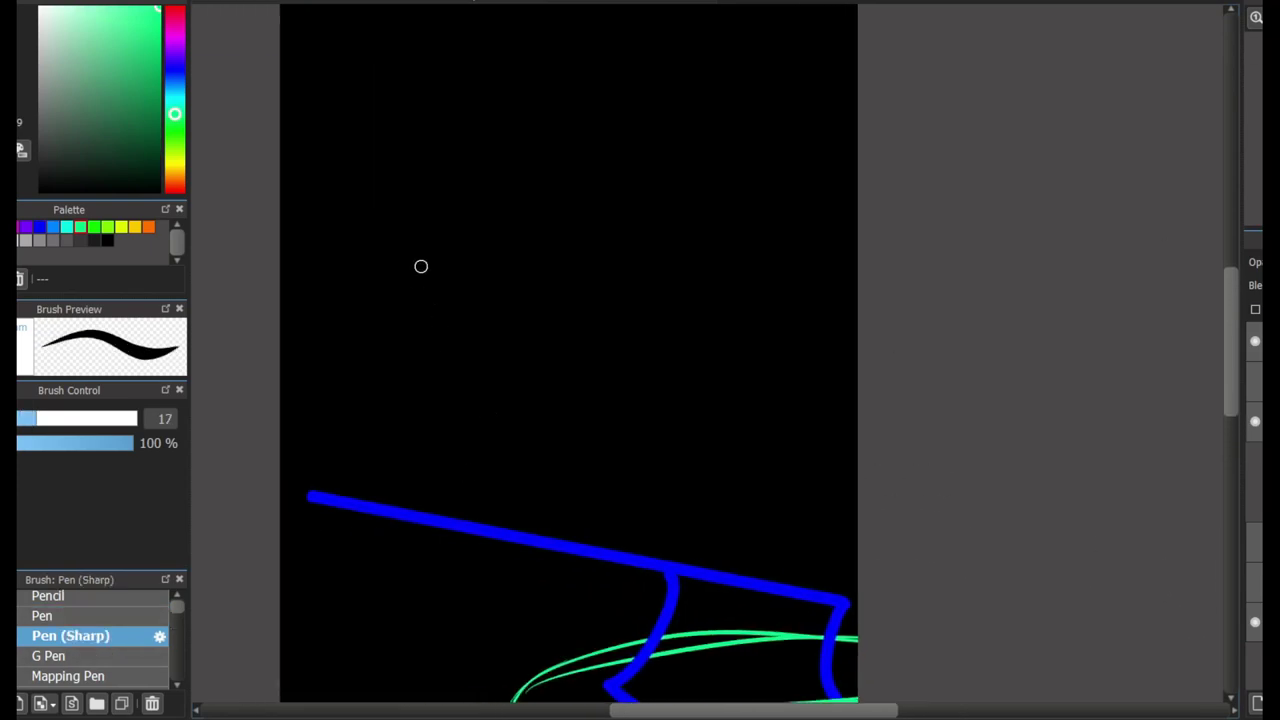
{"action": "key", "text": "ctrl+z"}
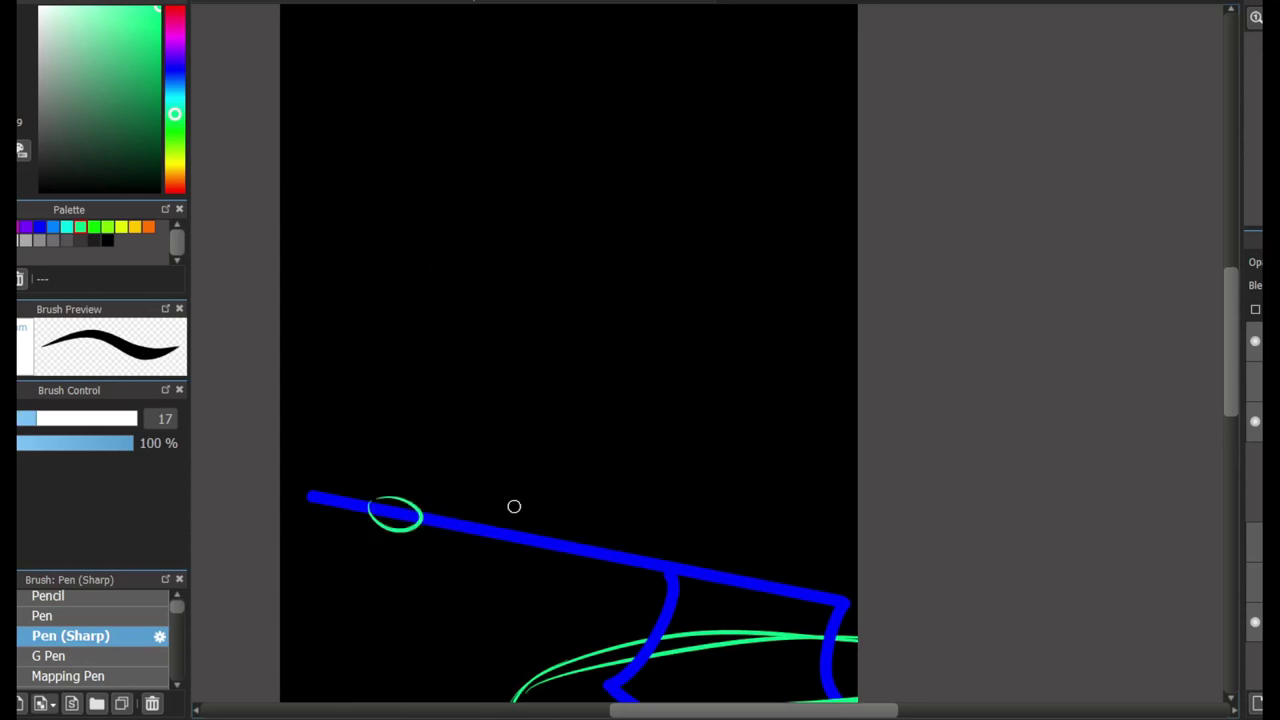
{"action": "left_click_drag", "start_coordinate": [381, 500], "coordinate": [449, 195]}
{"action": "left_click_drag", "start_coordinate": [516, 510], "coordinate": [498, 162]}
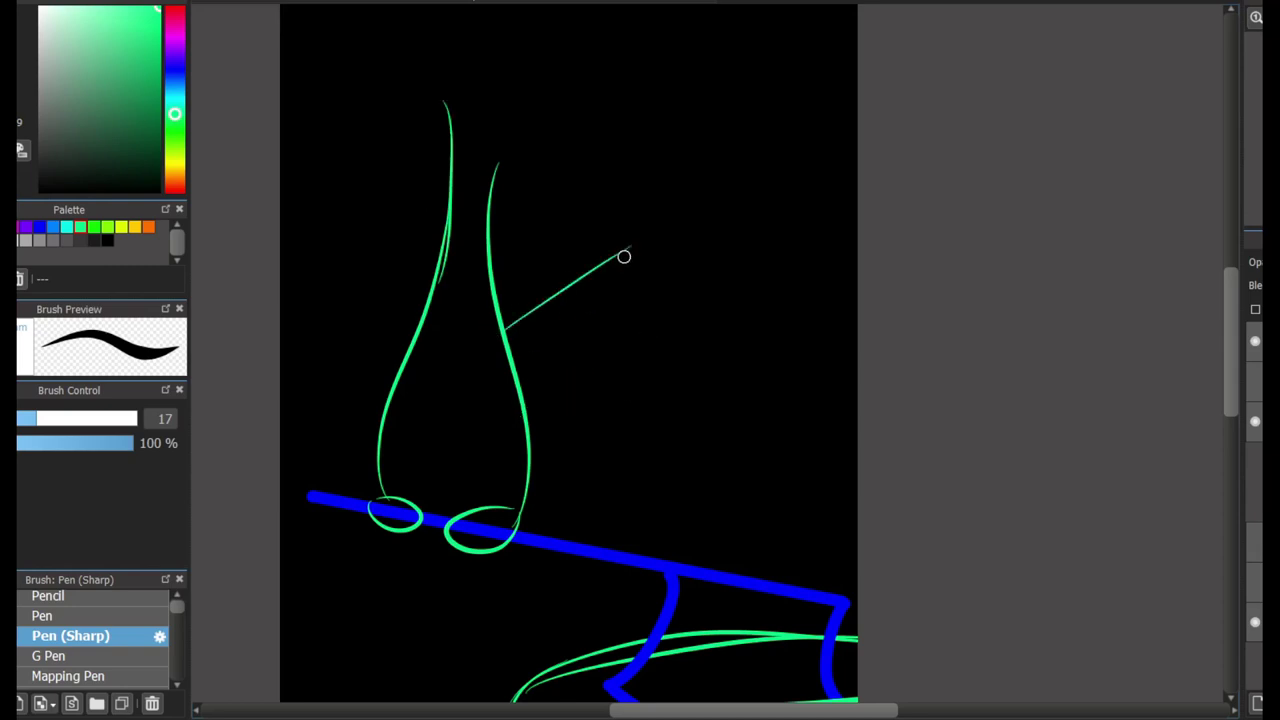
- Sketch three rounded green wing feathers fanning out on each side of the bird's body
{"action": "mouse_move", "coordinate": [480, 284]}
{"action": "left_mouse_down"}
{"action": "mouse_move", "coordinate": [526, 309]}
{"action": "mouse_move", "coordinate": [500, 445]}
{"action": "left_mouse_up"}
{"action": "left_click_drag", "start_coordinate": [592, 315], "coordinate": [659, 369]}
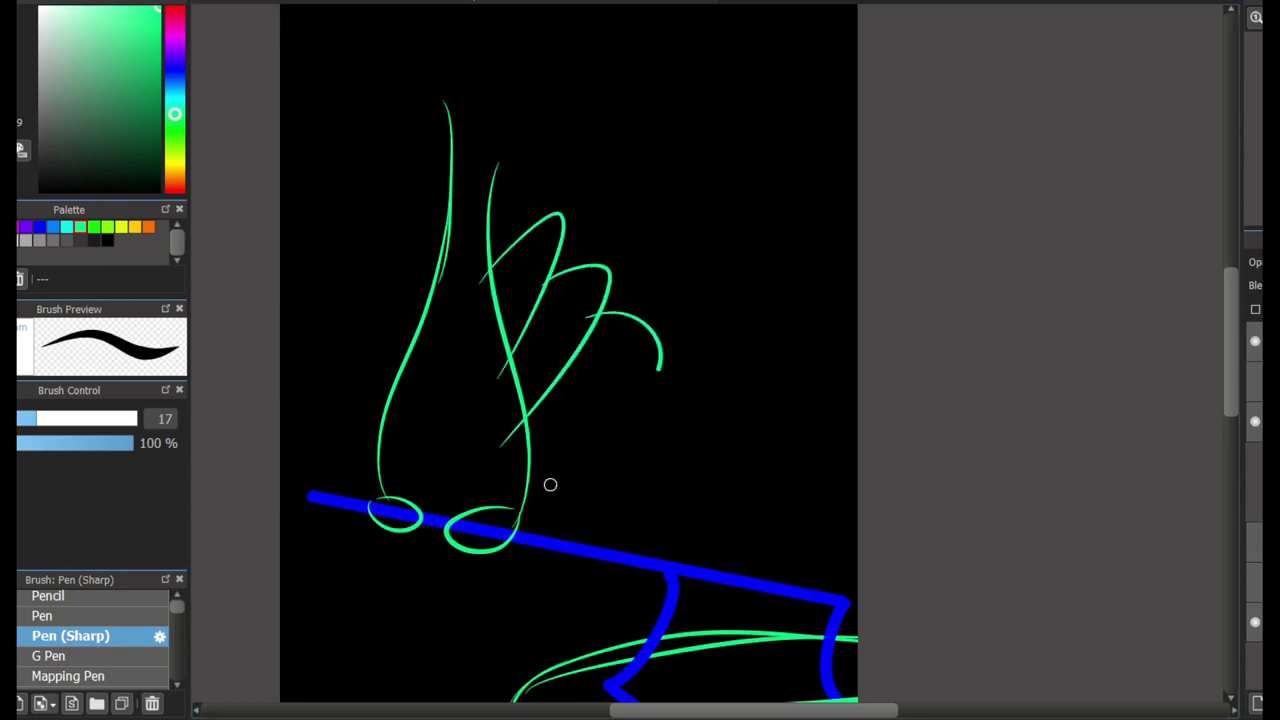
{"action": "left_click_drag", "start_coordinate": [550, 484], "coordinate": [512, 496]}
{"action": "mouse_move", "coordinate": [428, 288]}
{"action": "left_mouse_down"}
{"action": "mouse_move", "coordinate": [392, 321]}
{"action": "mouse_move", "coordinate": [396, 425]}
{"action": "left_mouse_up"}
{"action": "key", "text": "ctrl+z"}
{"action": "key", "text": "ctrl+z"}
{"action": "left_click_drag", "start_coordinate": [349, 437], "coordinate": [395, 480]}
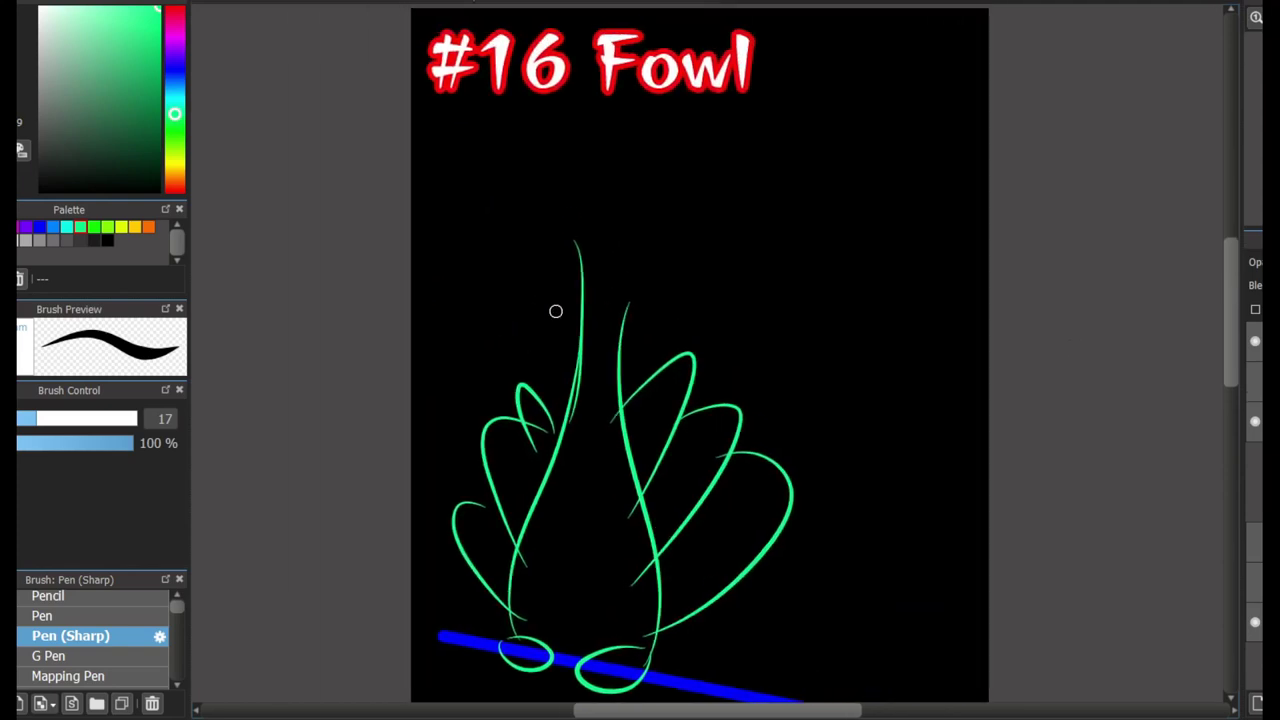
- Sketch the bird's domed head with a long pointed beak and lines joining it to the neck
{"action": "scroll", "coordinate": [554, 309], "scroll_direction": "up", "scroll_amount": 2}
{"action": "left_click_drag", "start_coordinate": [552, 230], "coordinate": [587, 324]}
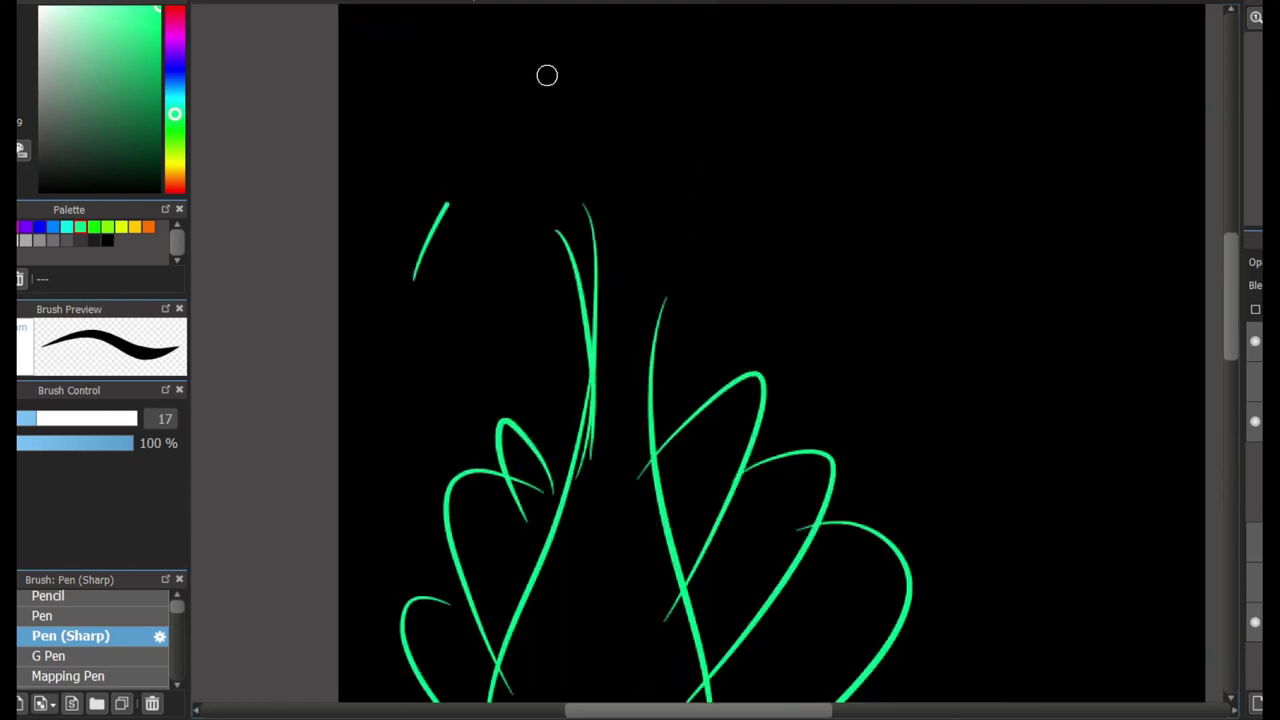
{"action": "key", "text": "ctrl+z"}
{"action": "mouse_move", "coordinate": [437, 270]}
{"action": "left_mouse_down"}
{"action": "mouse_move", "coordinate": [586, 80]}
{"action": "mouse_move", "coordinate": [720, 125]}
{"action": "left_mouse_up"}
{"action": "left_click_drag", "start_coordinate": [437, 270], "coordinate": [625, 193]}
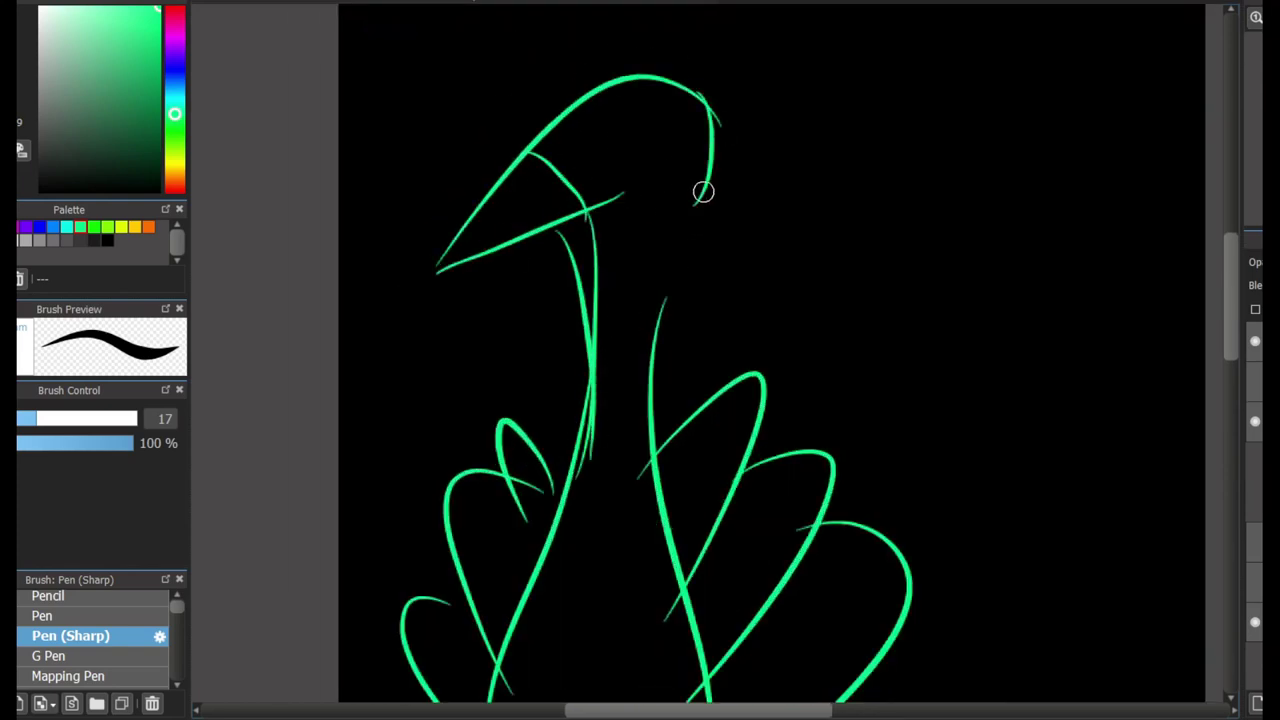
{"action": "mouse_move", "coordinate": [703, 192]}
{"action": "left_mouse_down"}
{"action": "mouse_move", "coordinate": [642, 336]}
{"action": "mouse_move", "coordinate": [631, 518]}
{"action": "left_mouse_up"}
- Sketch a tall rounded green crest over the head and an eye with a slanted brow
{"action": "scroll", "coordinate": [728, 337], "scroll_direction": "up", "scroll_amount": 3}
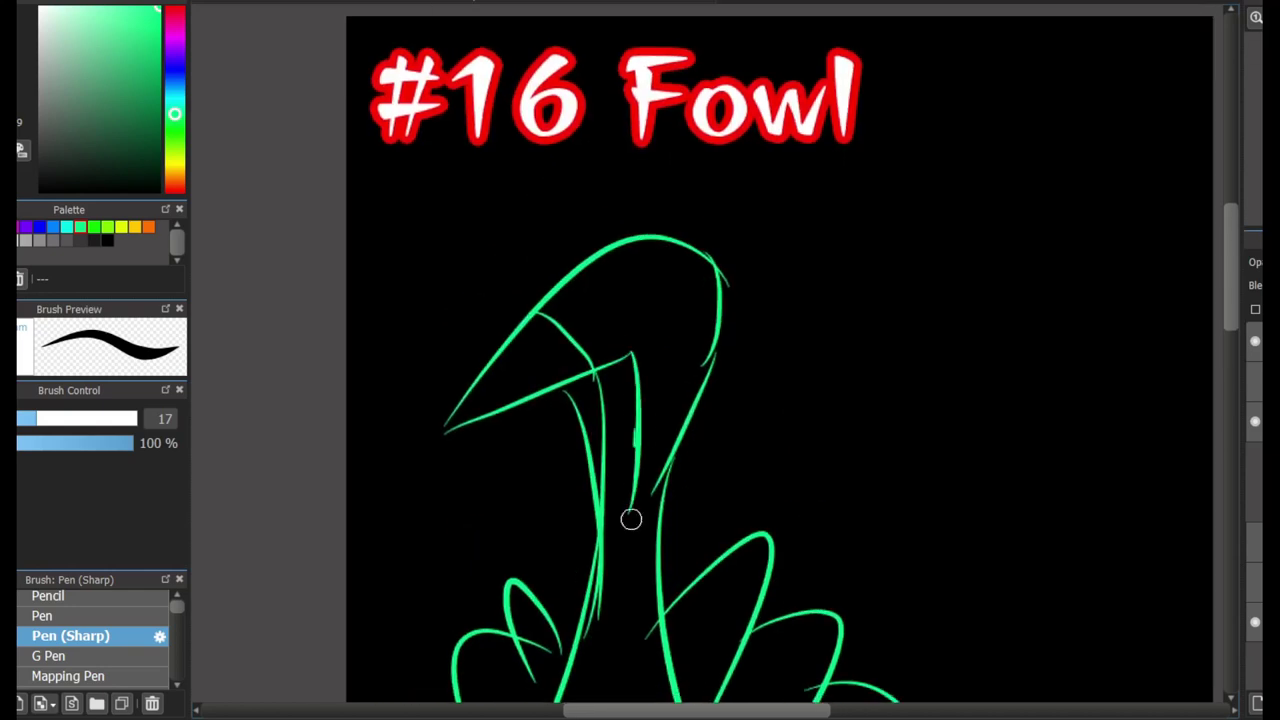
{"action": "left_click_drag", "start_coordinate": [532, 308], "coordinate": [705, 148]}
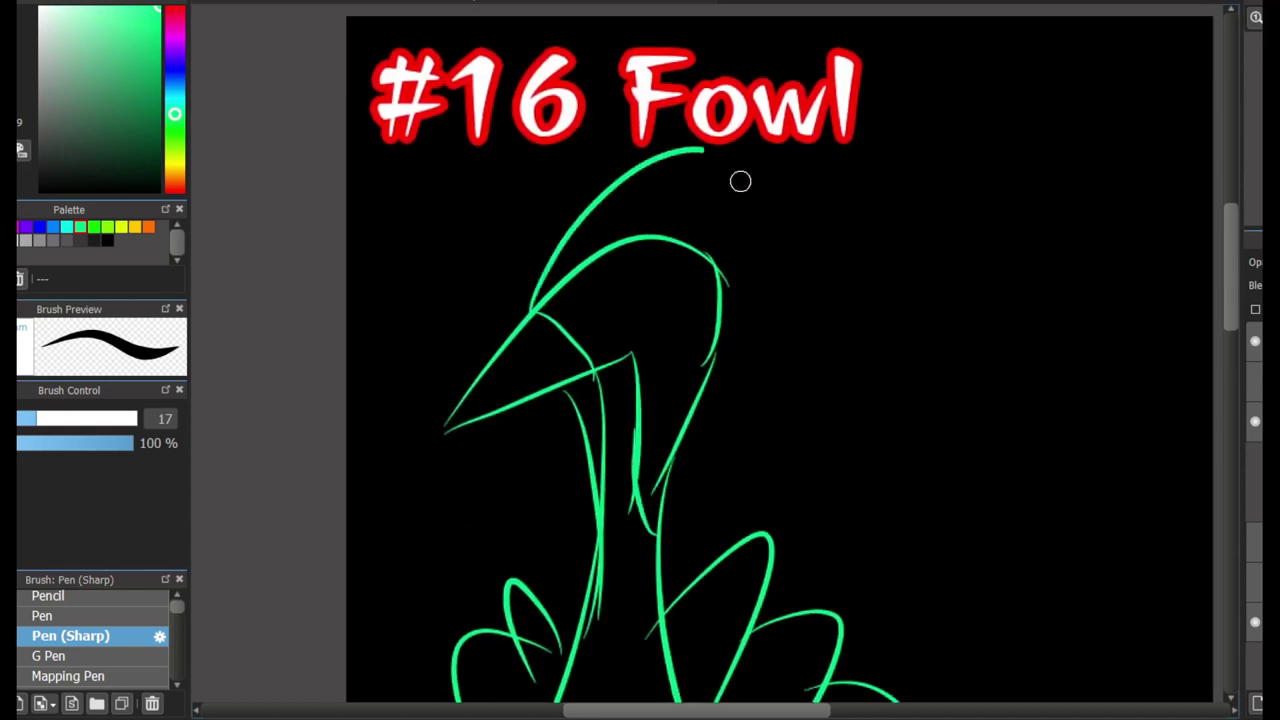
{"action": "scroll", "coordinate": [557, 95], "scroll_direction": "down", "scroll_amount": 5}
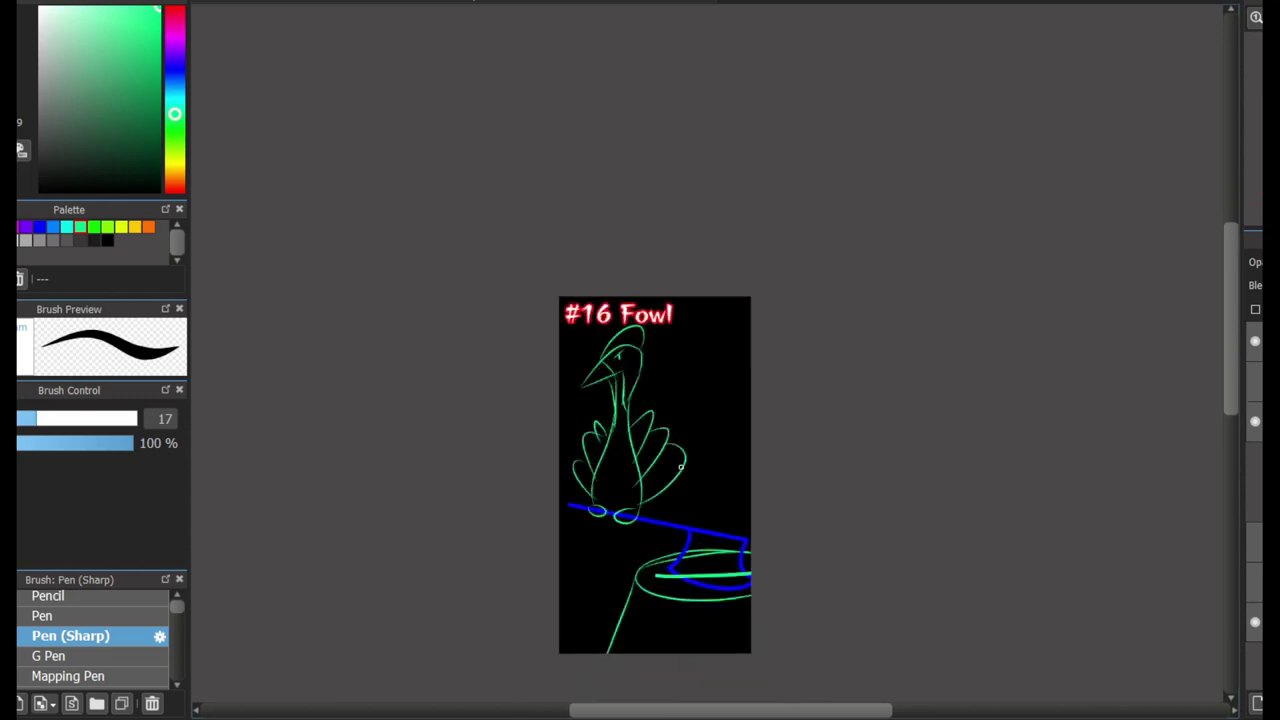
{"action": "scroll", "coordinate": [557, 95], "scroll_direction": "up", "scroll_amount": 2}
{"action": "scroll", "coordinate": [640, 360], "scroll_direction": "down", "scroll_amount": 3}
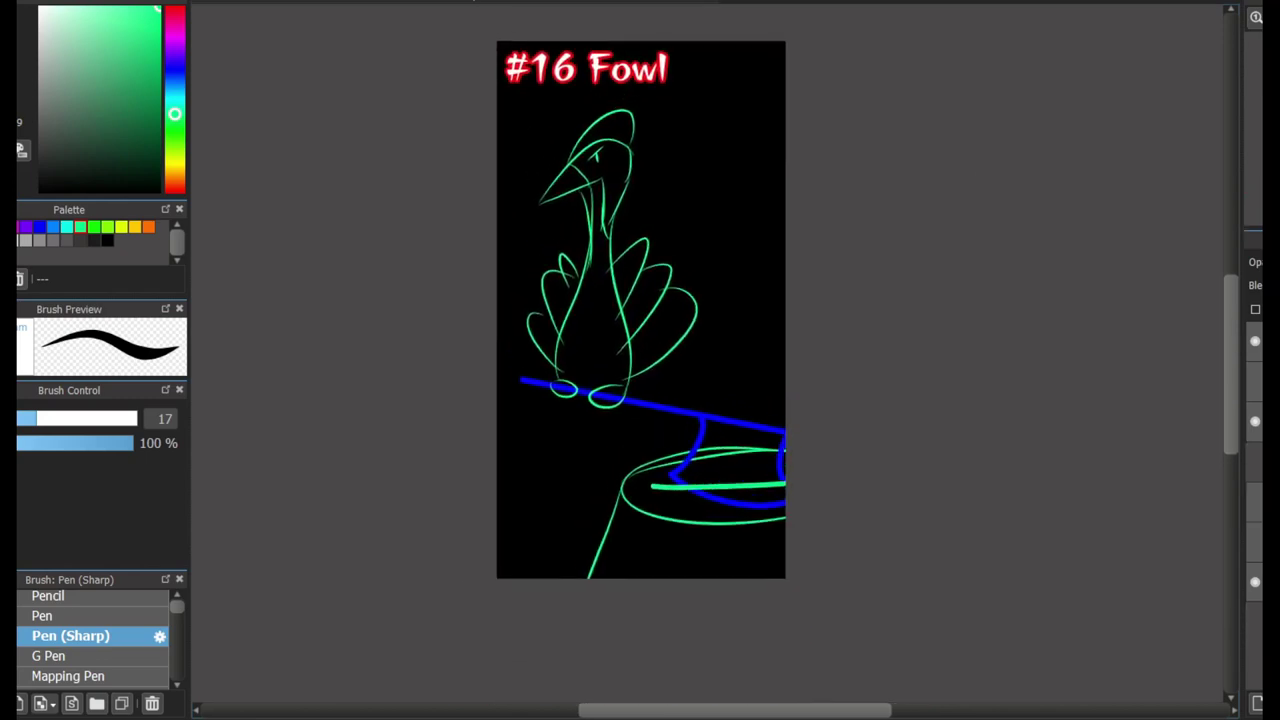
- Switch the colour to blue and outline a narrower, upright crest inside the green one
{"action": "scroll", "coordinate": [557, 165], "scroll_direction": "up", "scroll_amount": 4}
{"action": "left_click", "coordinate": [174, 69]}
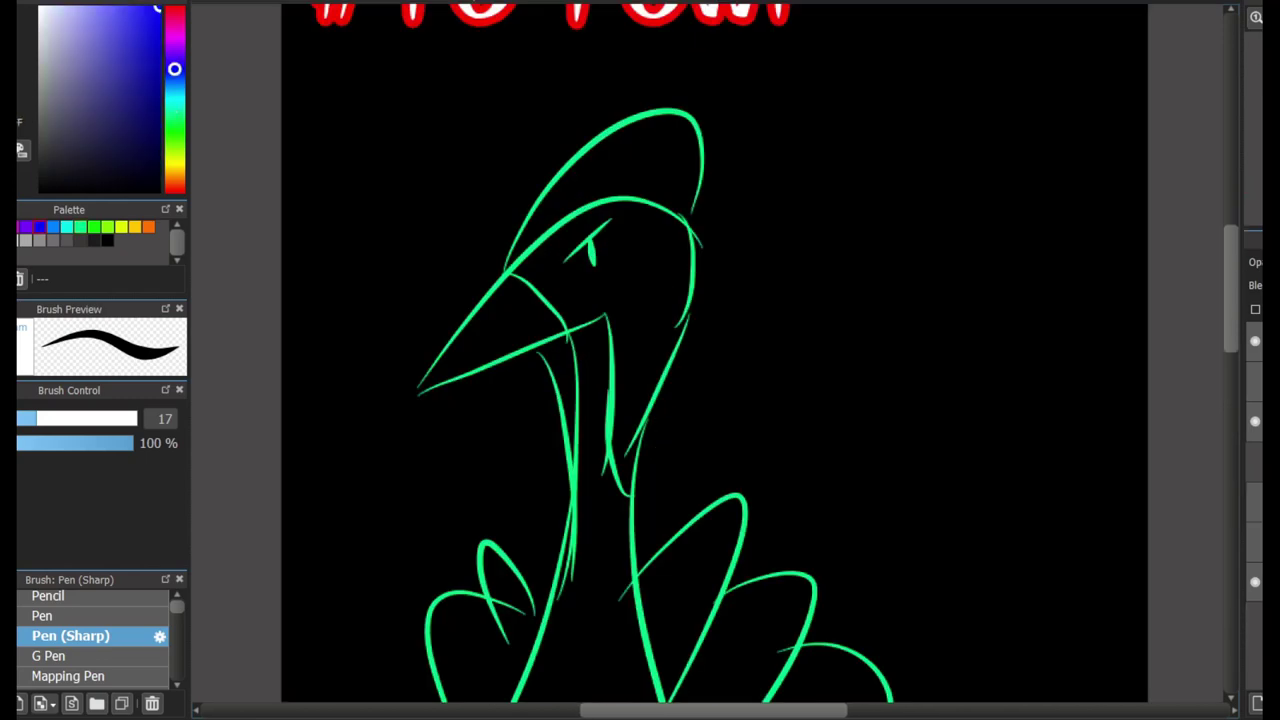
{"action": "scroll", "coordinate": [570, 110], "scroll_direction": "up", "scroll_amount": 2}
{"action": "left_click_drag", "start_coordinate": [750, 314], "coordinate": [717, 111]}
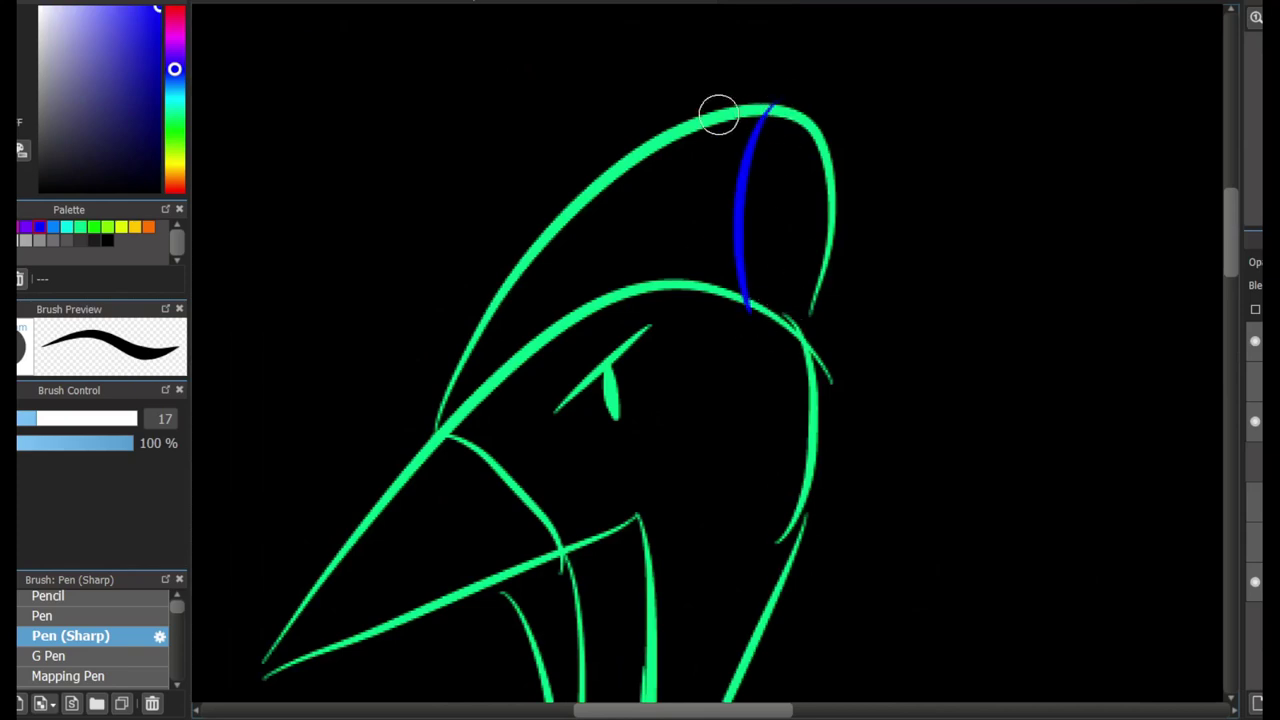
{"action": "key", "text": "ctrl+z"}
{"action": "left_click_drag", "start_coordinate": [772, 308], "coordinate": [712, 120]}
{"action": "mouse_move", "coordinate": [575, 272]}
{"action": "left_mouse_down"}
{"action": "mouse_move", "coordinate": [560, 326]}
{"action": "mouse_move", "coordinate": [663, 157]}
{"action": "mouse_move", "coordinate": [748, 103]}
{"action": "left_mouse_up"}
{"action": "key", "text": "ctrl+z"}
- Draw a shorter, curved blue beak over the green one, with a mouth line and its back edge against the face
{"action": "mouse_move", "coordinate": [445, 432]}
{"action": "left_mouse_down"}
{"action": "mouse_move", "coordinate": [392, 620]}
{"action": "mouse_move", "coordinate": [582, 556]}
{"action": "left_mouse_up"}
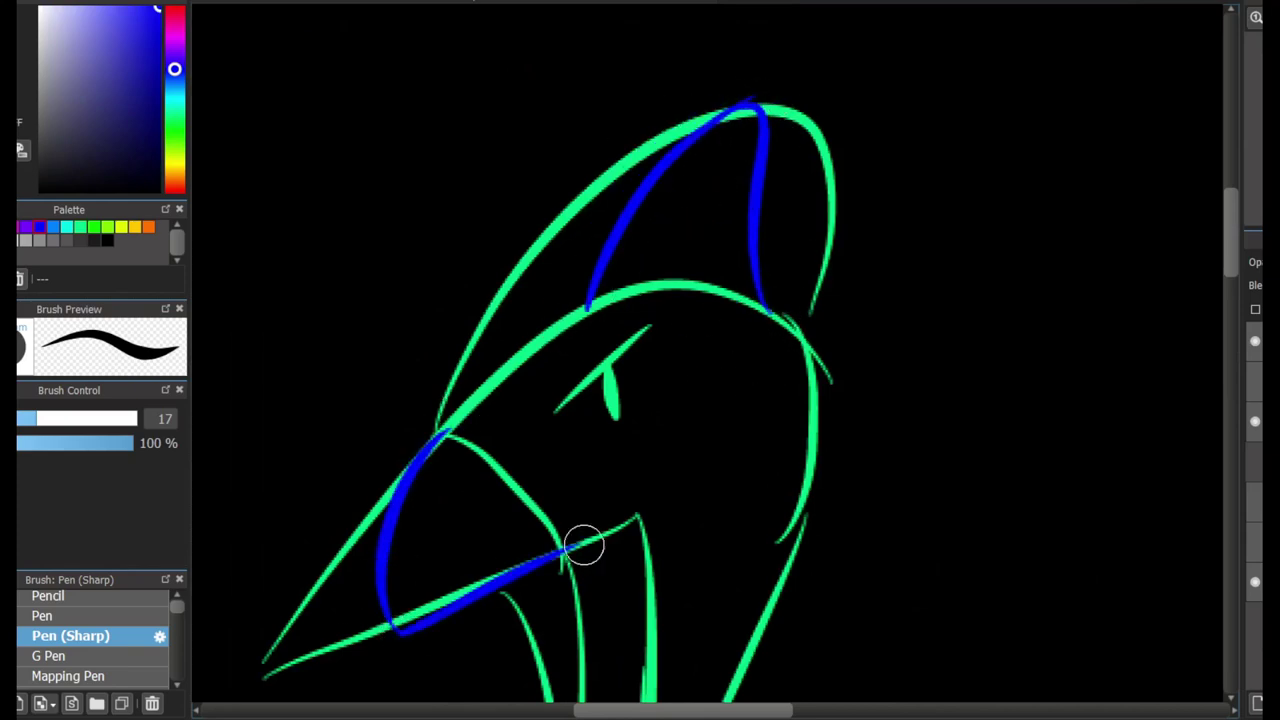
{"action": "left_click_drag", "start_coordinate": [419, 622], "coordinate": [527, 503]}
{"action": "left_click_drag", "start_coordinate": [447, 434], "coordinate": [588, 560]}
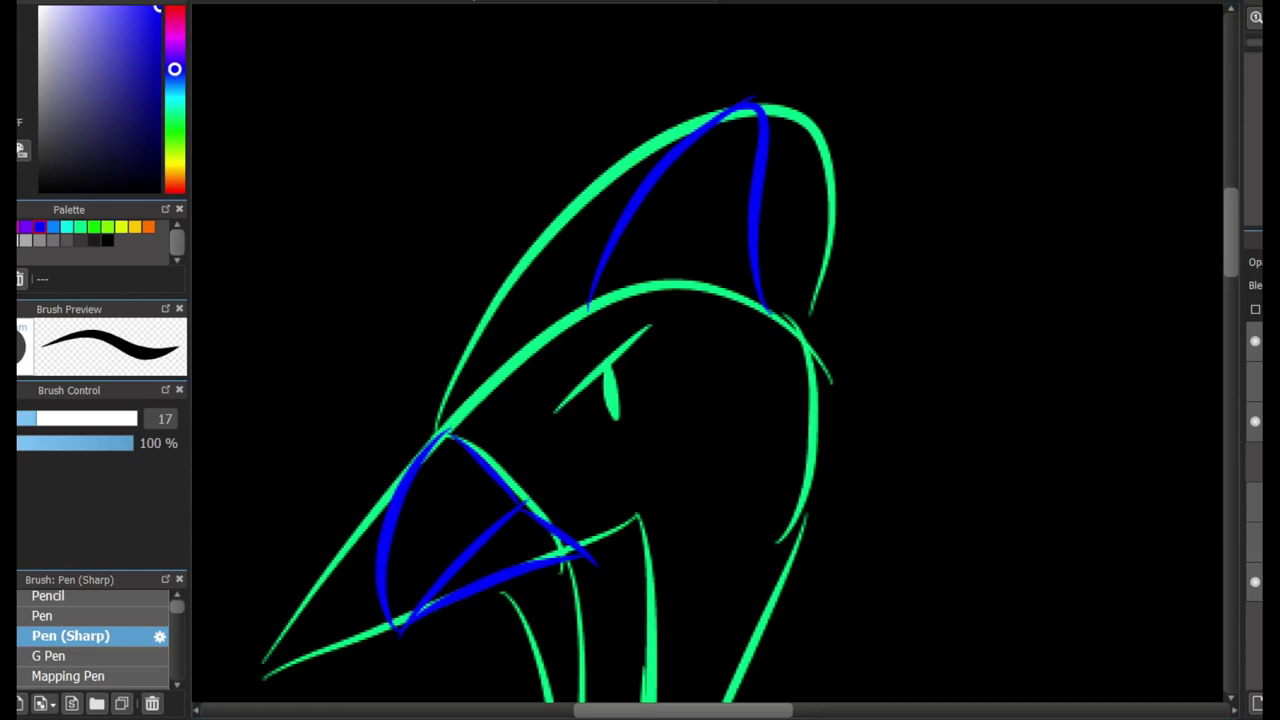
- Add a thin blue line across the axe head above its cutting edge
{"action": "scroll", "coordinate": [400, 600], "scroll_direction": "up", "scroll_amount": 6}
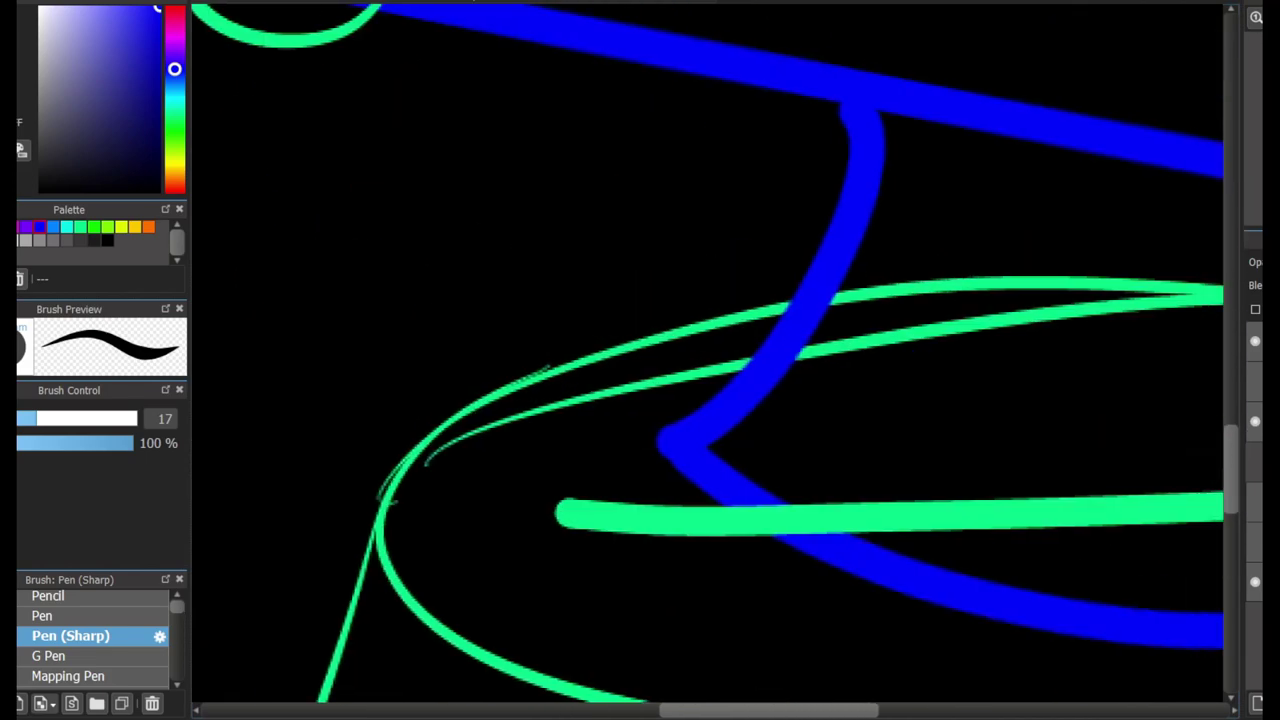
{"action": "scroll", "coordinate": [723, 551], "scroll_direction": "down", "scroll_amount": 3}
{"action": "left_click_drag", "start_coordinate": [457, 386], "coordinate": [771, 571]}
{"action": "scroll", "coordinate": [771, 571], "scroll_direction": "left", "scroll_amount": 2}
- Add thin blue vertical grain lines down the side of the stump beneath the ellipse
{"action": "scroll", "coordinate": [700, 400], "scroll_direction": "down", "scroll_amount": 5}
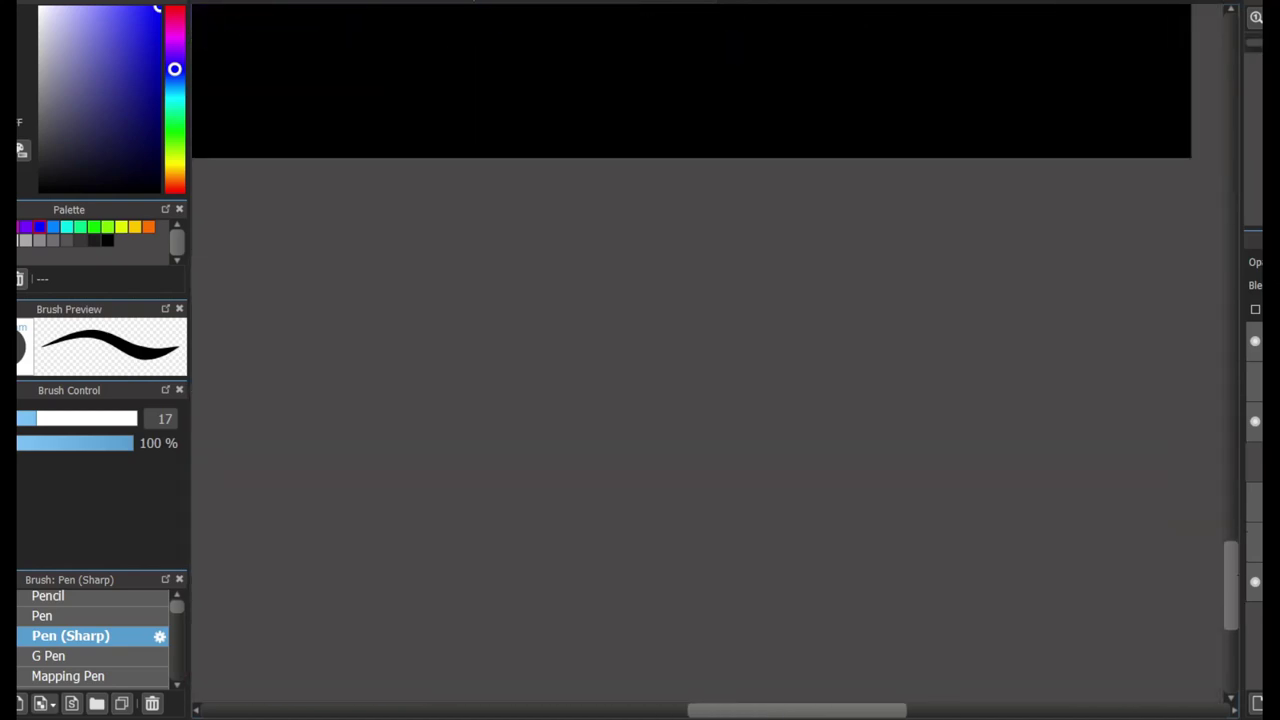
{"action": "scroll", "coordinate": [526, 491], "scroll_direction": "up", "scroll_amount": 4}
{"action": "scroll", "coordinate": [526, 491], "scroll_direction": "down", "scroll_amount": 1}
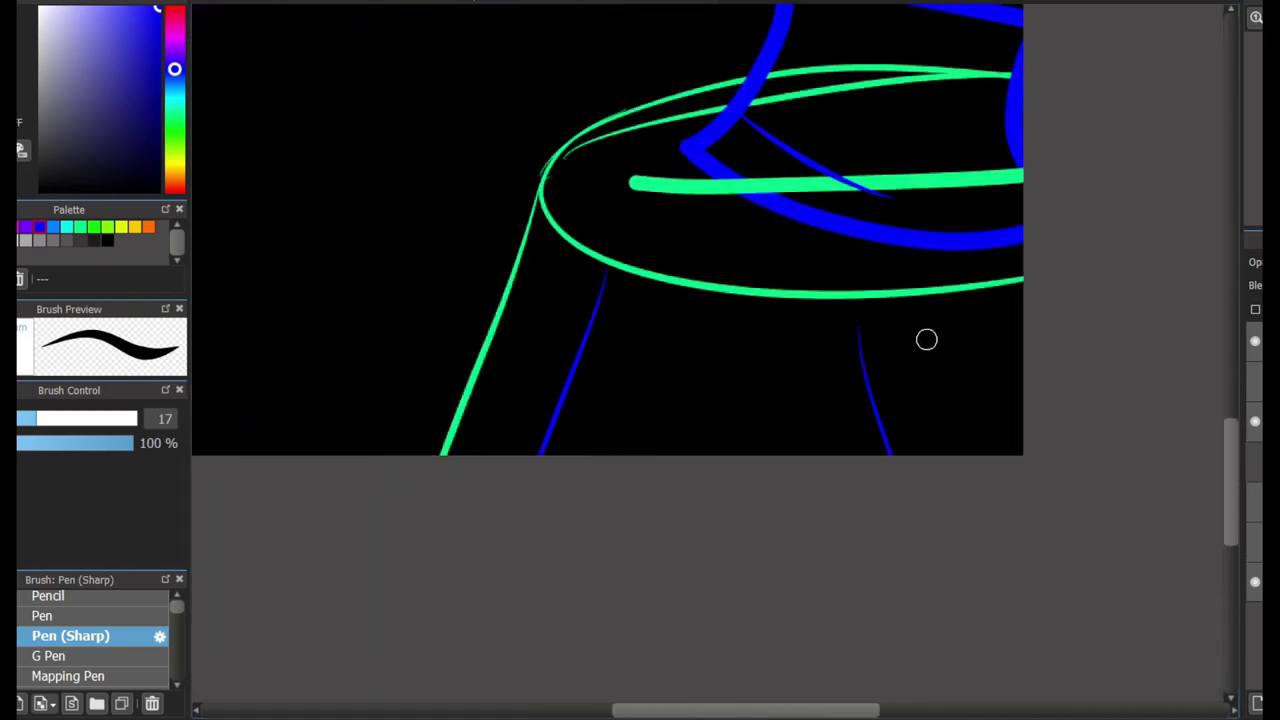
{"action": "key", "text": "ctrl+z"}
{"action": "left_click_drag", "start_coordinate": [900, 314], "coordinate": [957, 451]}
{"action": "left_click_drag", "start_coordinate": [737, 314], "coordinate": [748, 453]}
- Sketch three blue lines from the bird's feet converging to a point beneath the axe handle
{"action": "scroll", "coordinate": [720, 586], "scroll_direction": "up", "scroll_amount": 6}
{"action": "scroll", "coordinate": [720, 586], "scroll_direction": "left", "scroll_amount": 3}
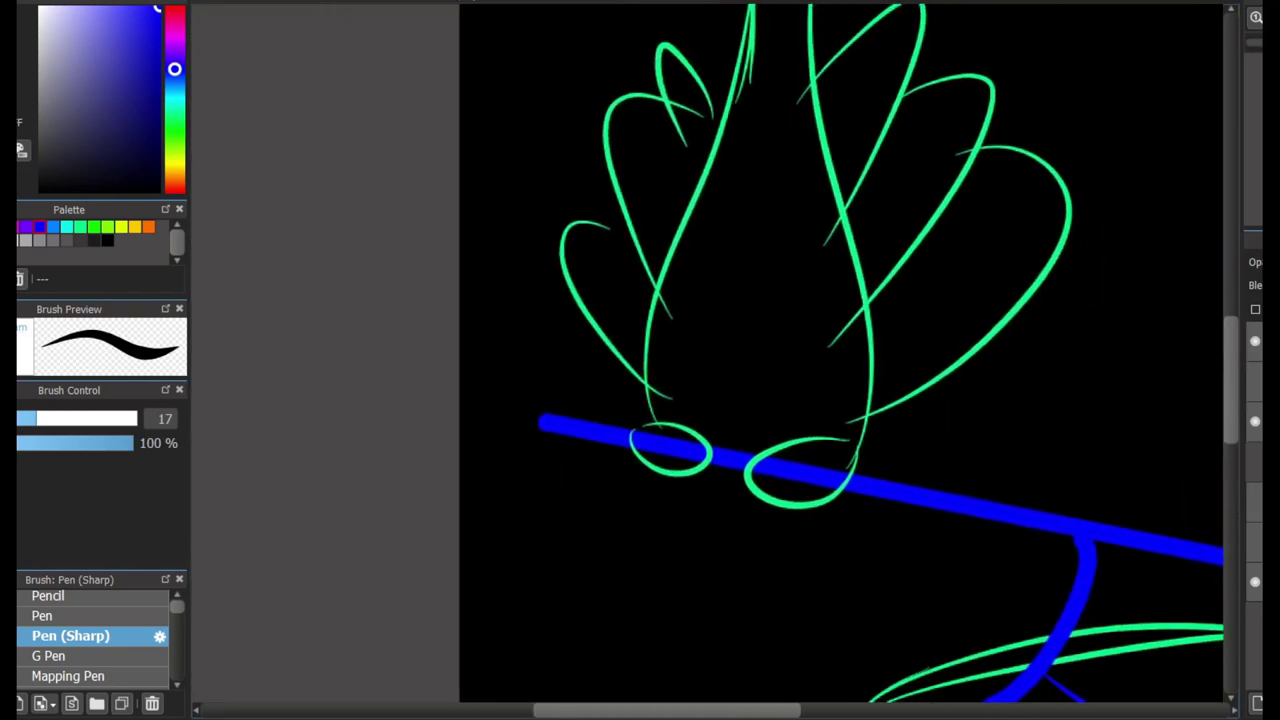
{"action": "scroll", "coordinate": [612, 372], "scroll_direction": "up", "scroll_amount": 3}
{"action": "scroll", "coordinate": [612, 372], "scroll_direction": "down", "scroll_amount": 4}
{"action": "left_click_drag", "start_coordinate": [648, 370], "coordinate": [710, 528]}
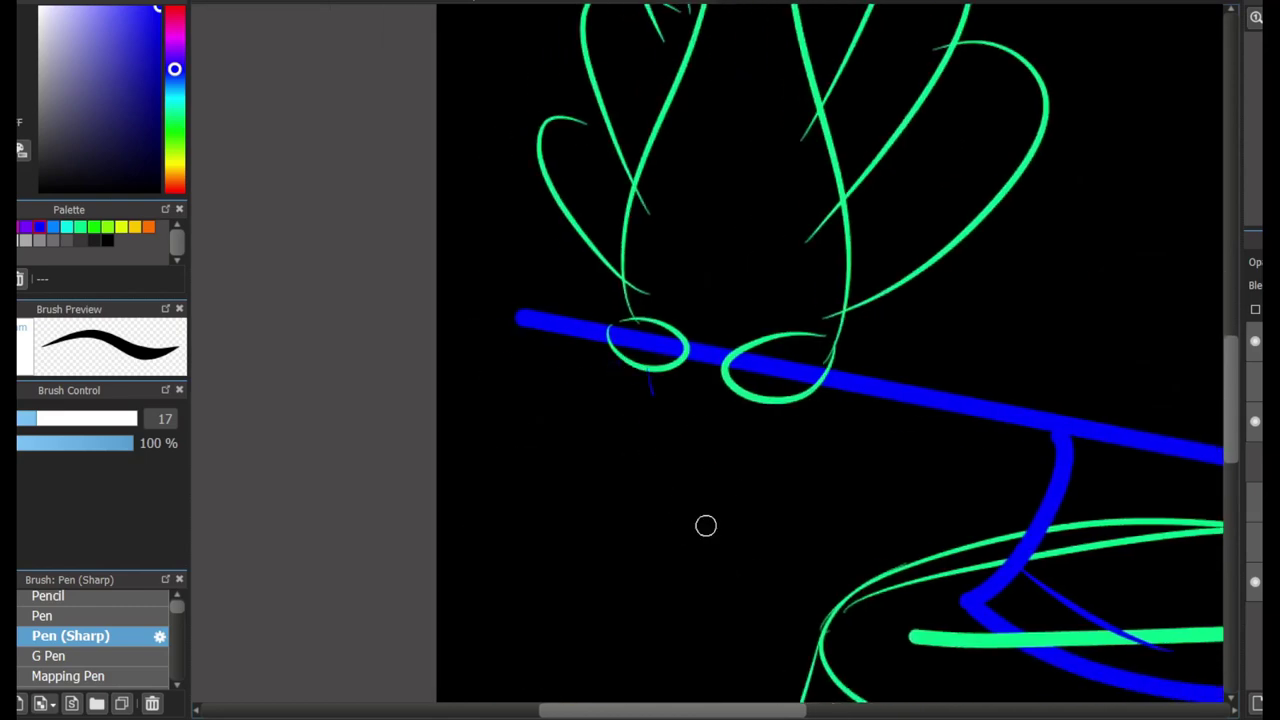
{"action": "left_click_drag", "start_coordinate": [815, 385], "coordinate": [720, 548]}
{"action": "left_click_drag", "start_coordinate": [727, 385], "coordinate": [718, 545]}
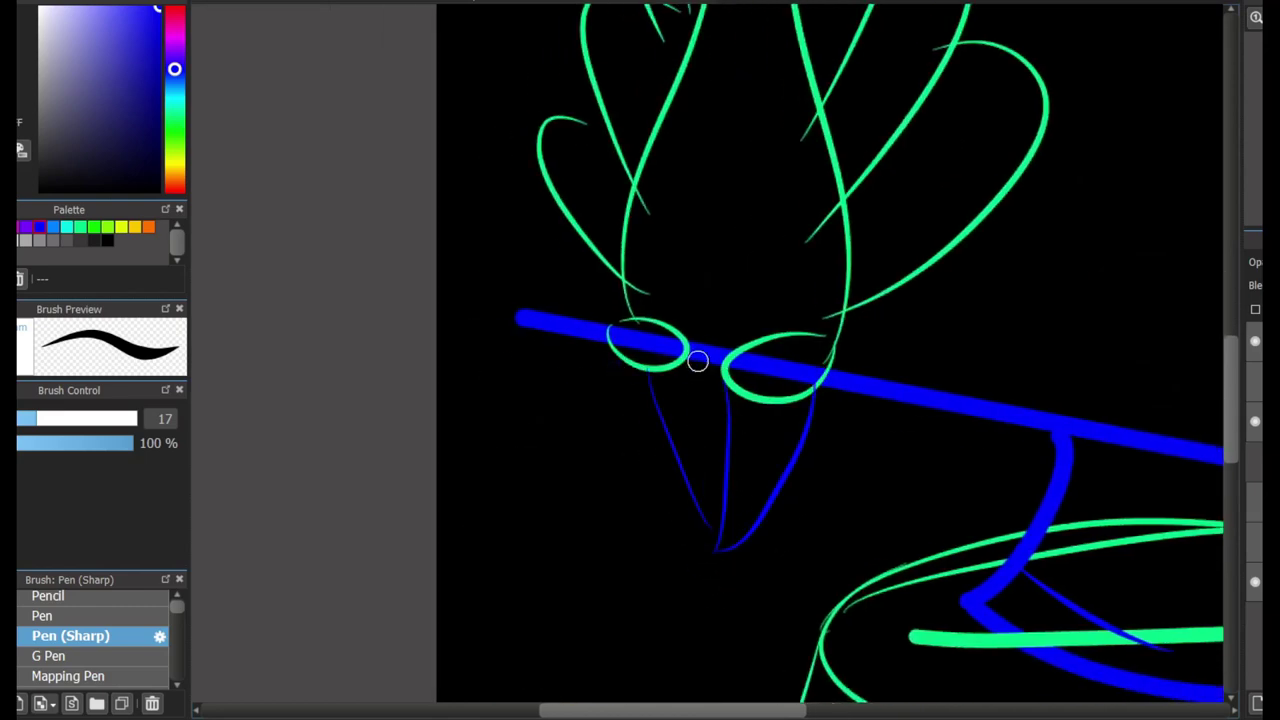
- Draw a rounded blue cheek patch behind the beak and a line from the beak's upper base passing under the eye
{"action": "scroll", "coordinate": [683, 472], "scroll_direction": "up", "scroll_amount": 6}
{"action": "scroll", "coordinate": [683, 472], "scroll_direction": "right", "scroll_amount": 2}
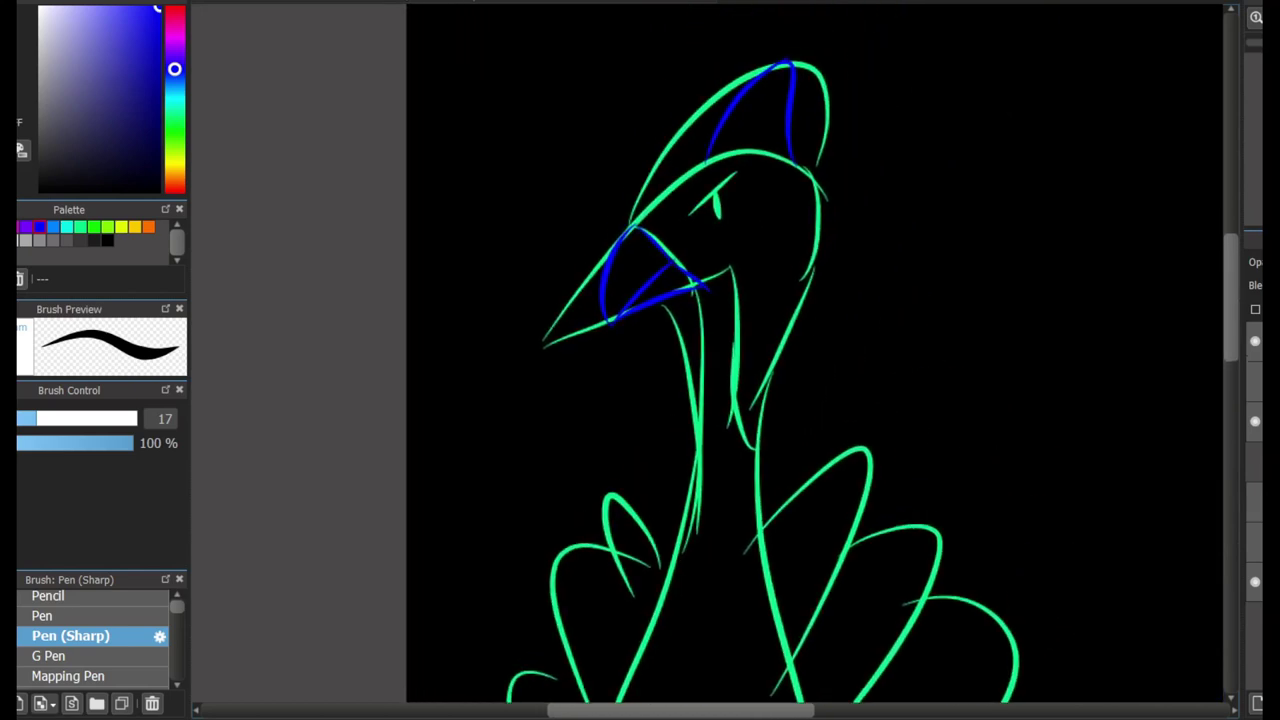
{"action": "scroll", "coordinate": [715, 155], "scroll_direction": "up", "scroll_amount": 3}
{"action": "left_click_drag", "start_coordinate": [662, 362], "coordinate": [752, 192]}
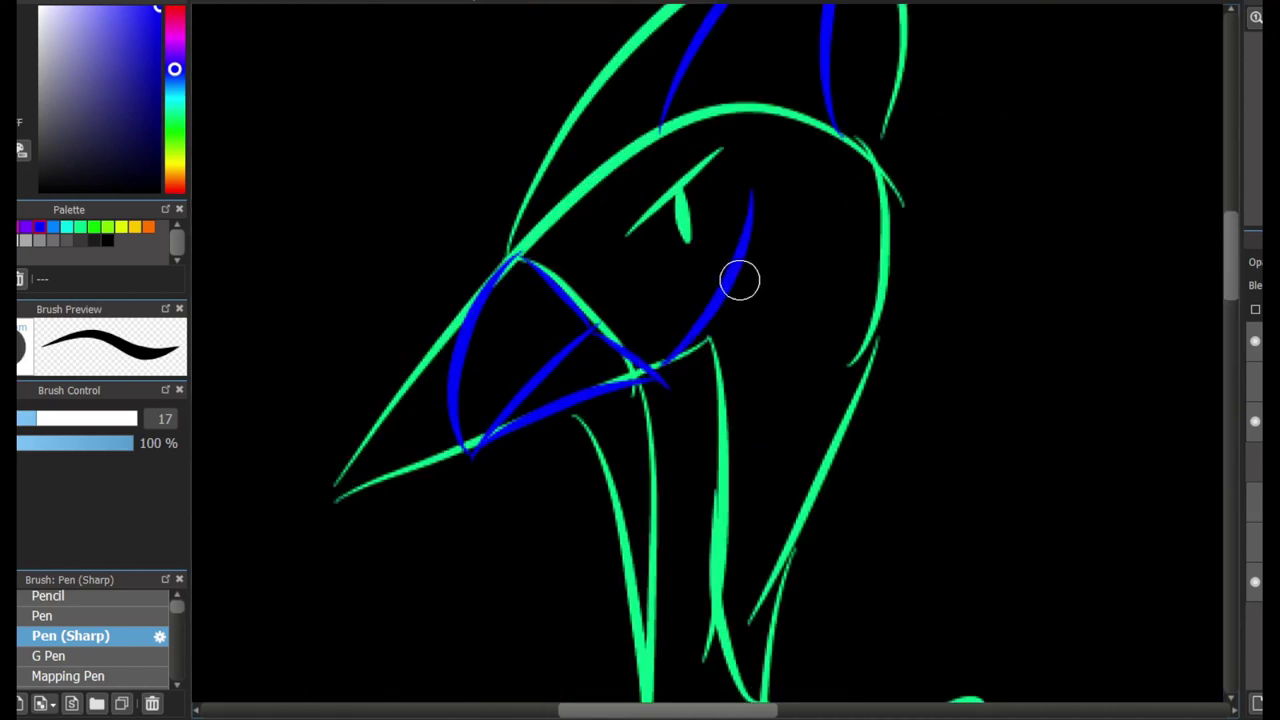
{"action": "key", "text": "ctrl+z"}
{"action": "mouse_move", "coordinate": [600, 330]}
{"action": "left_mouse_down"}
{"action": "mouse_move", "coordinate": [717, 343]}
{"action": "mouse_move", "coordinate": [705, 355]}
{"action": "left_mouse_up"}
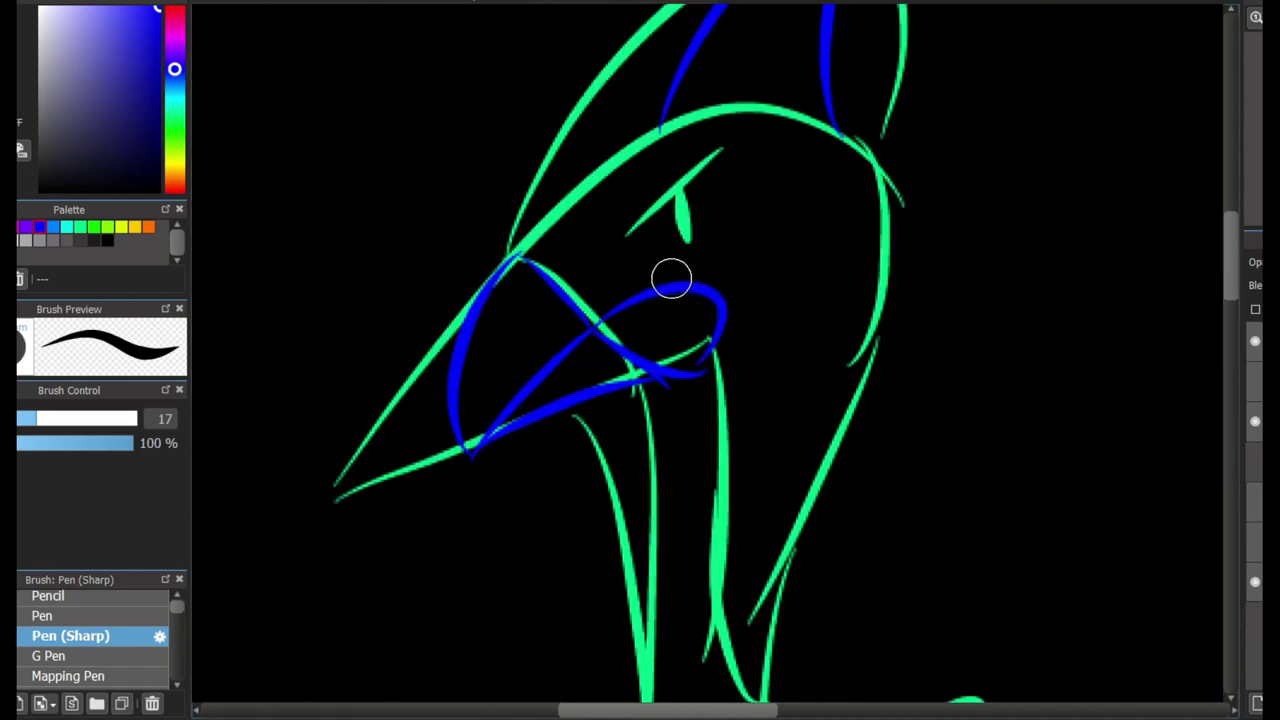
{"action": "left_click_drag", "start_coordinate": [518, 255], "coordinate": [702, 282]}
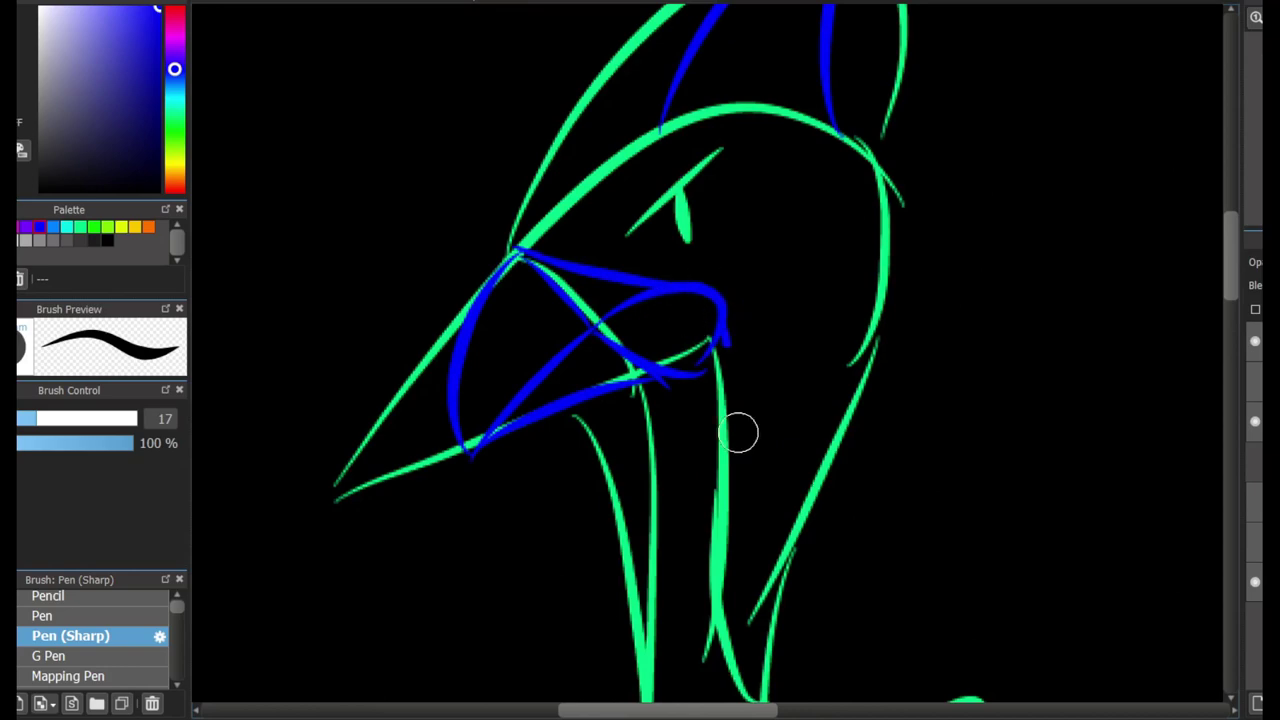
- Draw a long blue wattle from behind the cheek patch down the neck and back up toward the rear of the head
{"action": "mouse_move", "coordinate": [720, 340]}
{"action": "left_mouse_down"}
{"action": "mouse_move", "coordinate": [720, 434]}
{"action": "mouse_move", "coordinate": [780, 563]}
{"action": "mouse_move", "coordinate": [866, 298]}
{"action": "left_mouse_up"}
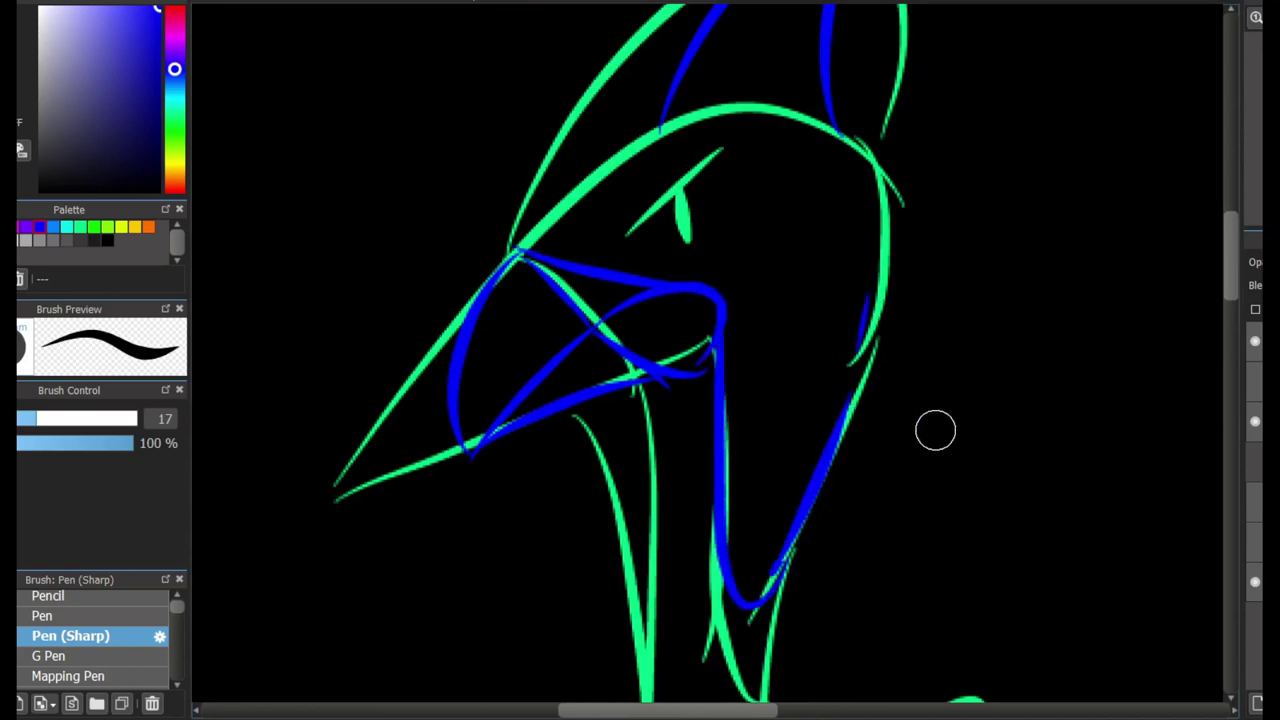
{"action": "mouse_move", "coordinate": [935, 430]}
{"action": "left_mouse_down"}
{"action": "mouse_move", "coordinate": [1194, 279]}
{"action": "mouse_move", "coordinate": [966, 259]}
{"action": "mouse_move", "coordinate": [995, 255]}
{"action": "left_mouse_up"}
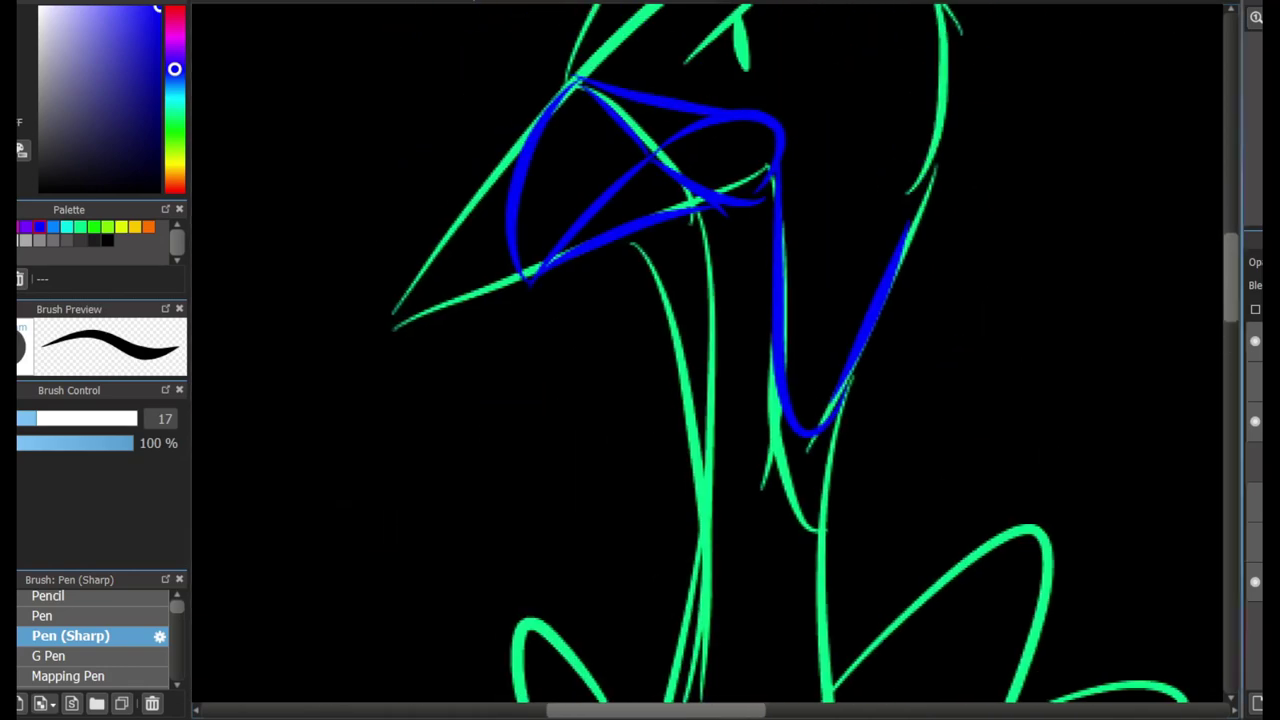
- Erase the bird's pointed green beak tip and the extra line at the front of the neck with a size 36 eraser
{"action": "key", "text": "e"}
{"action": "key", "text": "bracketright"}
{"action": "key", "text": "bracketright"}
{"action": "key", "text": "bracketright"}
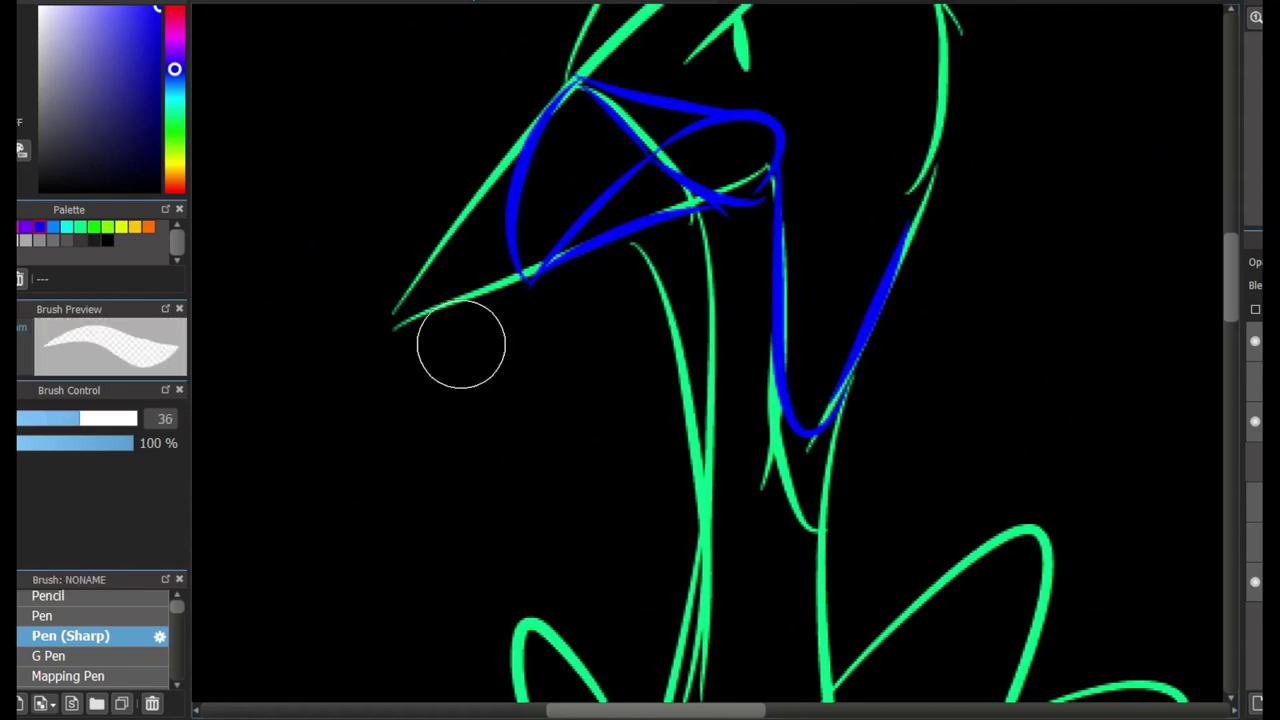
{"action": "scroll", "coordinate": [457, 343], "scroll_direction": "down", "scroll_amount": 2}
{"action": "left_click_drag", "start_coordinate": [607, 366], "coordinate": [655, 116]}
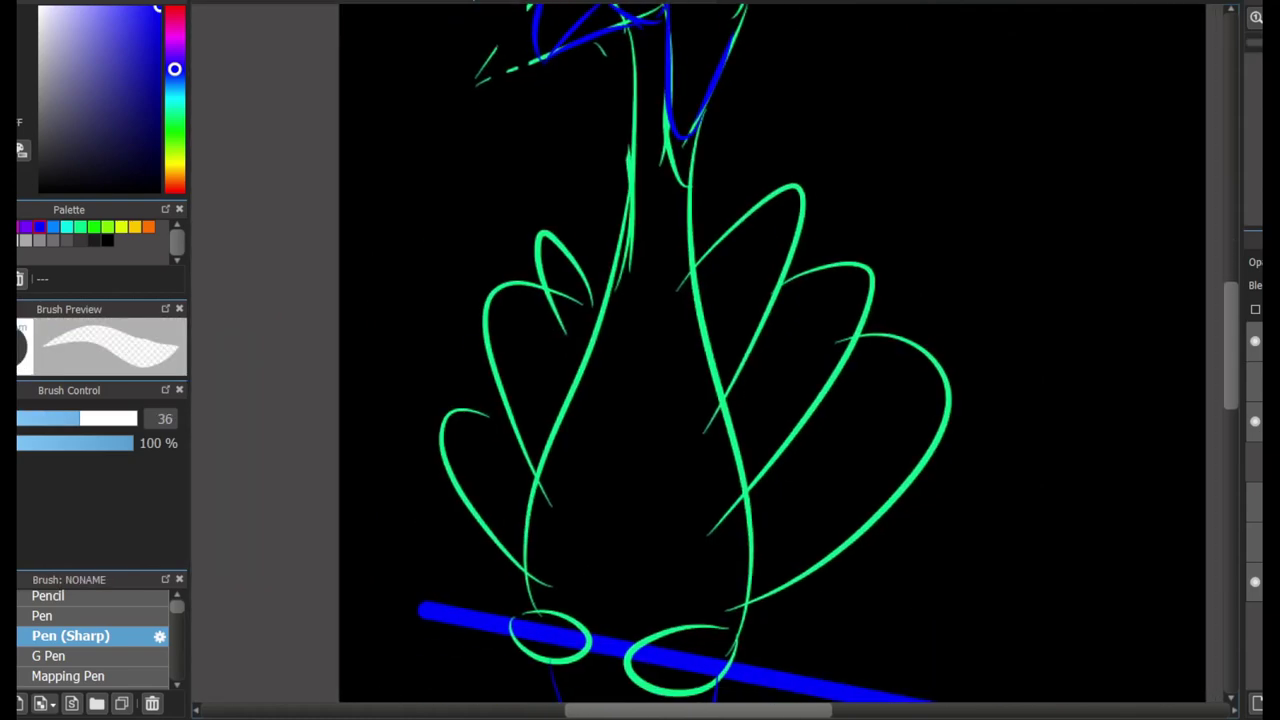
- Erase most of the green feather loops on both sides of the body and the large green outline around the blue crest
{"action": "left_click", "coordinate": [457, 420]}
{"action": "mouse_move", "coordinate": [507, 396]}
{"action": "left_mouse_down"}
{"action": "mouse_move", "coordinate": [547, 334]}
{"action": "mouse_move", "coordinate": [484, 401]}
{"action": "mouse_move", "coordinate": [564, 232]}
{"action": "mouse_move", "coordinate": [563, 332]}
{"action": "mouse_move", "coordinate": [716, 270]}
{"action": "mouse_move", "coordinate": [777, 284]}
{"action": "mouse_move", "coordinate": [816, 262]}
{"action": "mouse_move", "coordinate": [778, 470]}
{"action": "mouse_move", "coordinate": [908, 348]}
{"action": "mouse_move", "coordinate": [856, 555]}
{"action": "mouse_move", "coordinate": [852, 360]}
{"action": "left_mouse_up"}
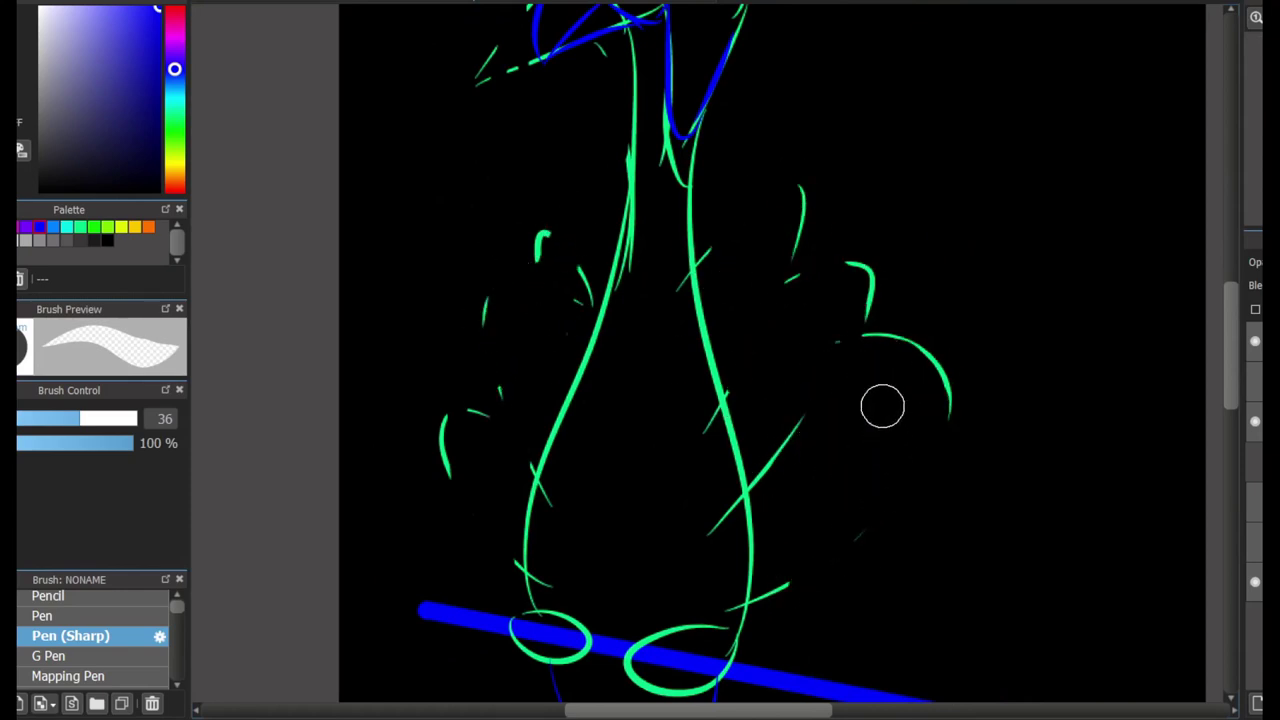
{"action": "scroll", "coordinate": [882, 405], "scroll_direction": "up", "scroll_amount": 5}
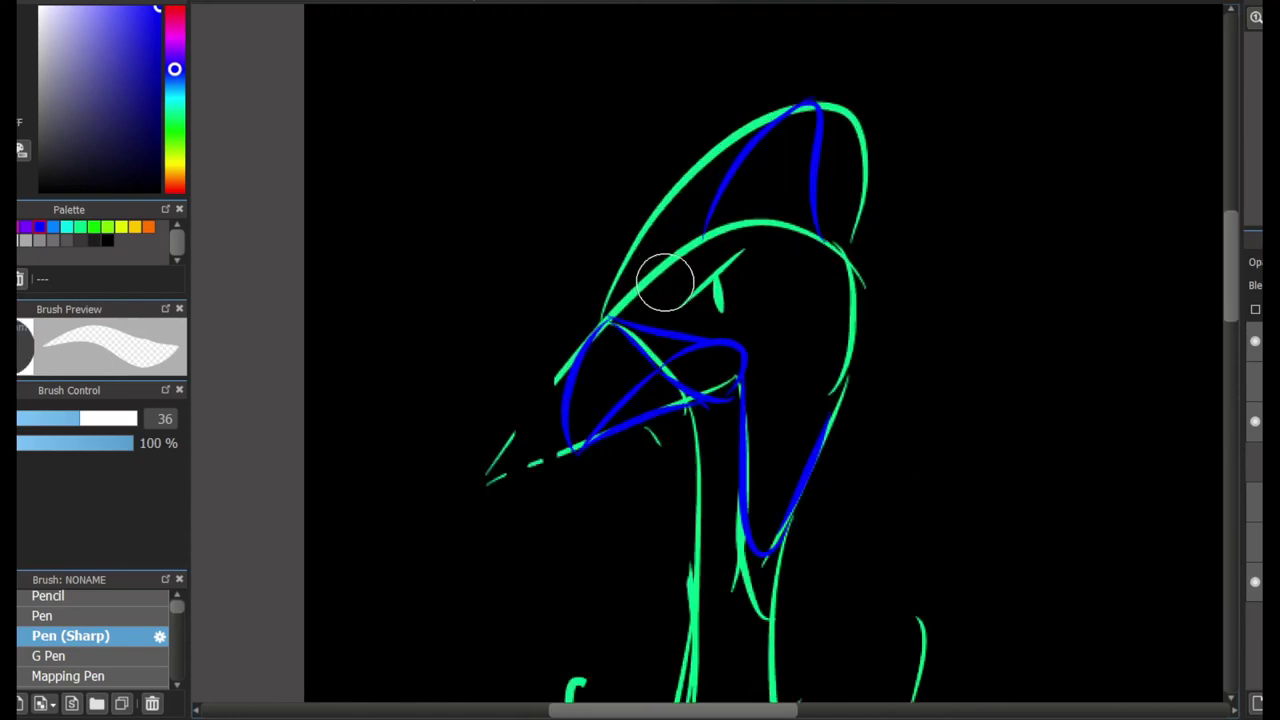
{"action": "mouse_move", "coordinate": [665, 282]}
{"action": "left_mouse_down"}
{"action": "mouse_move", "coordinate": [715, 133]}
{"action": "mouse_move", "coordinate": [721, 146]}
{"action": "mouse_move", "coordinate": [826, 102]}
{"action": "mouse_move", "coordinate": [854, 269]}
{"action": "left_mouse_up"}
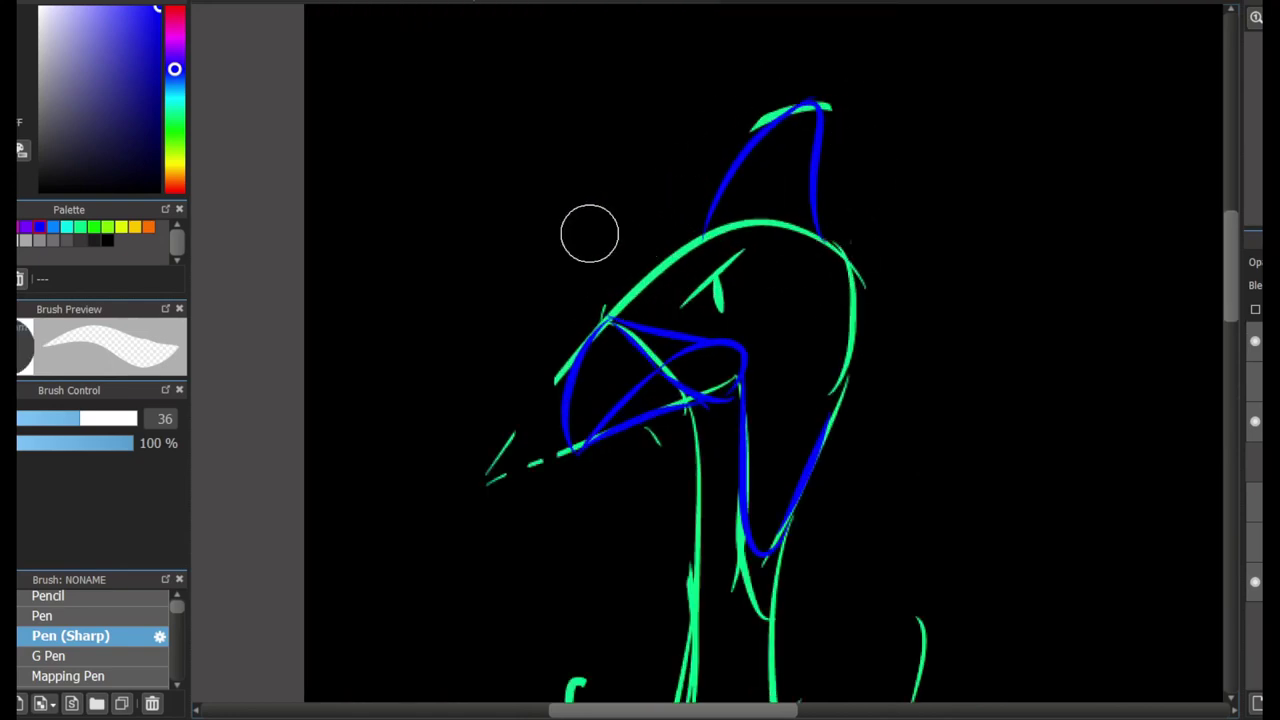
- Close the blue cheek patch into a round shape and erase the lines crossing inside it
{"action": "key", "text": "b"}
{"action": "left_click_drag", "start_coordinate": [1191, 150], "coordinate": [1076, 210]}
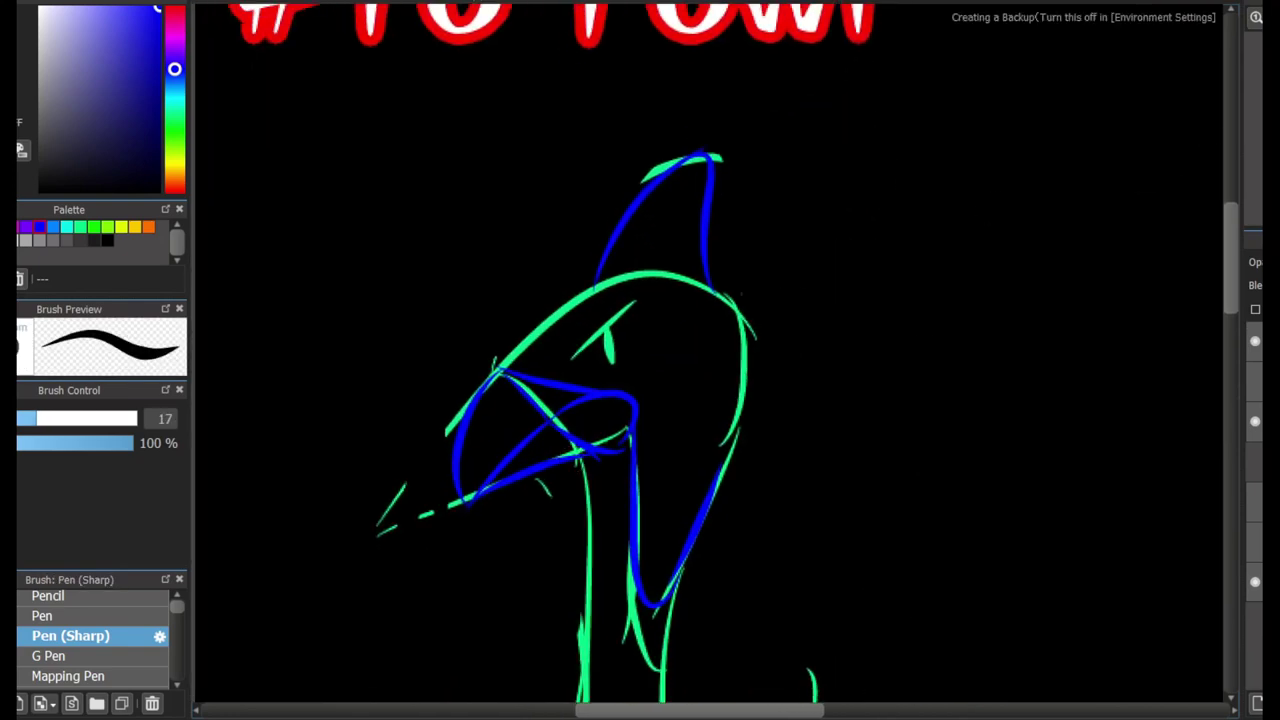
{"action": "scroll", "coordinate": [560, 457], "scroll_direction": "up", "scroll_amount": 3}
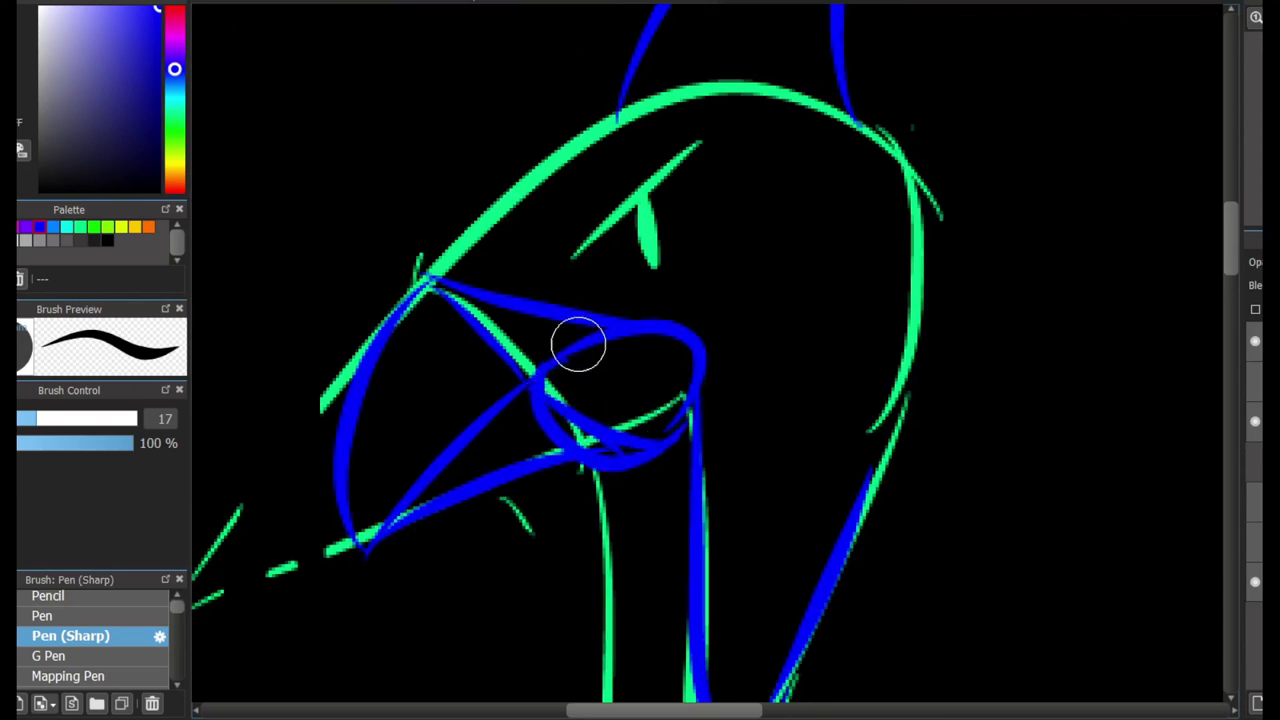
{"action": "key", "text": "e"}
{"action": "mouse_move", "coordinate": [584, 411]}
{"action": "left_mouse_down"}
{"action": "mouse_move", "coordinate": [604, 430]}
{"action": "mouse_move", "coordinate": [677, 371]}
{"action": "left_mouse_up"}
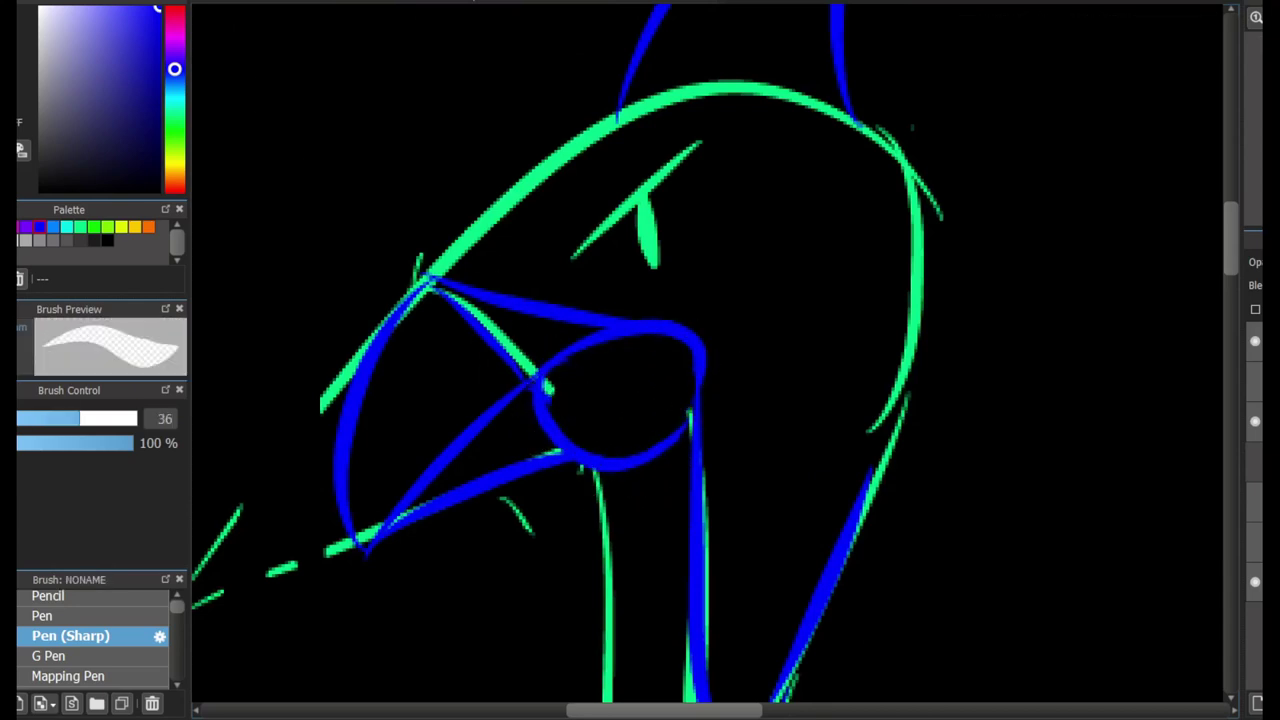
- Draw a blue zigzag of feather strokes down the inside of the bird's body
{"action": "key", "text": "b"}
{"action": "scroll", "coordinate": [1211, 143], "scroll_direction": "down", "scroll_amount": 10}
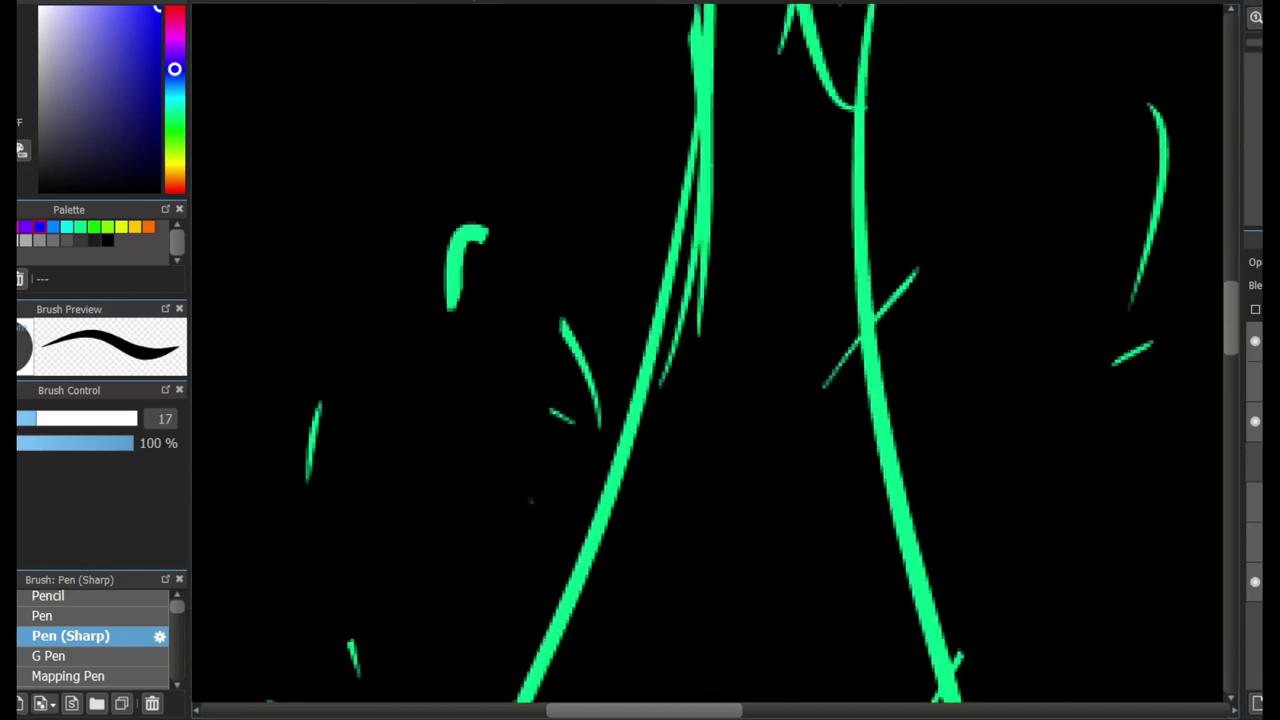
{"action": "mouse_move", "coordinate": [780, 86]}
{"action": "left_mouse_down"}
{"action": "mouse_move", "coordinate": [642, 165]}
{"action": "mouse_move", "coordinate": [837, 240]}
{"action": "left_mouse_up"}
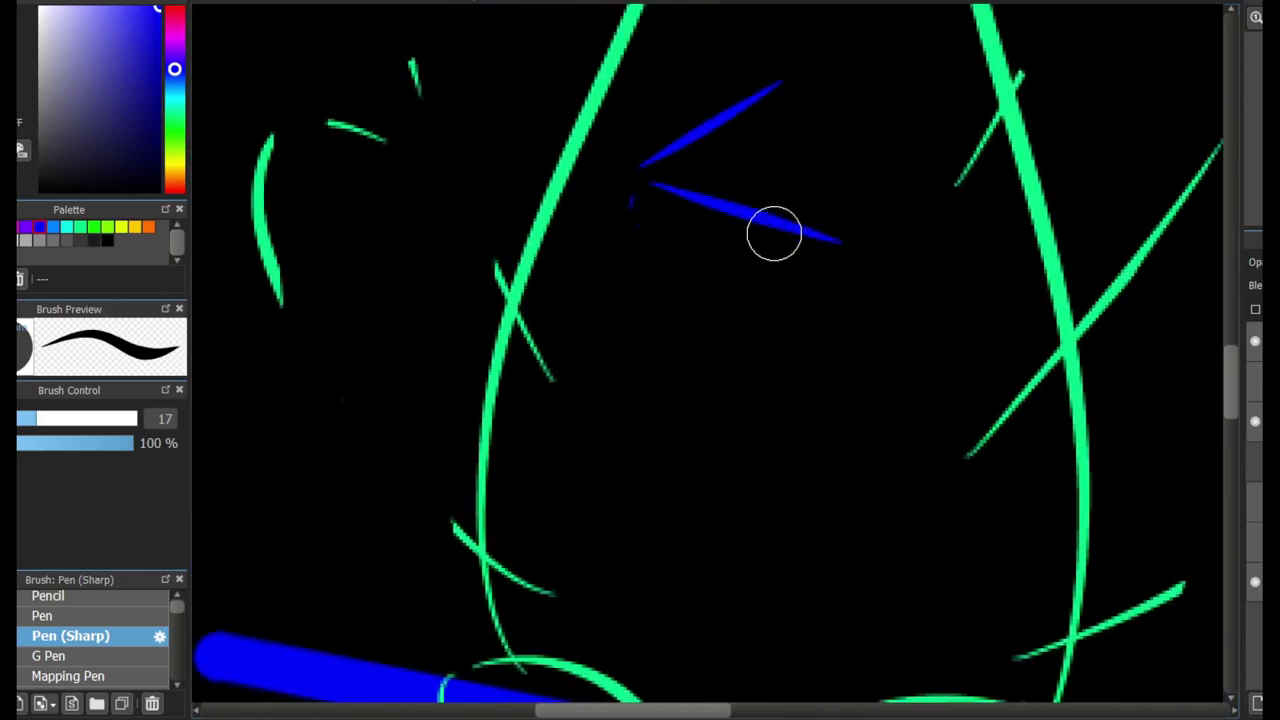
{"action": "key", "text": "ctrl+z"}
{"action": "left_click_drag", "start_coordinate": [733, 555], "coordinate": [748, 410]}
{"action": "key", "text": "ctrl+z"}
{"action": "key", "text": "ctrl+z"}
{"action": "mouse_move", "coordinate": [745, 585]}
{"action": "left_mouse_down"}
{"action": "mouse_move", "coordinate": [760, 393]}
{"action": "mouse_move", "coordinate": [657, 286]}
{"action": "mouse_move", "coordinate": [790, 308]}
{"action": "left_mouse_up"}
{"action": "left_click_drag", "start_coordinate": [730, 285], "coordinate": [772, 210]}
{"action": "scroll", "coordinate": [807, 228], "scroll_direction": "down", "scroll_amount": 8}
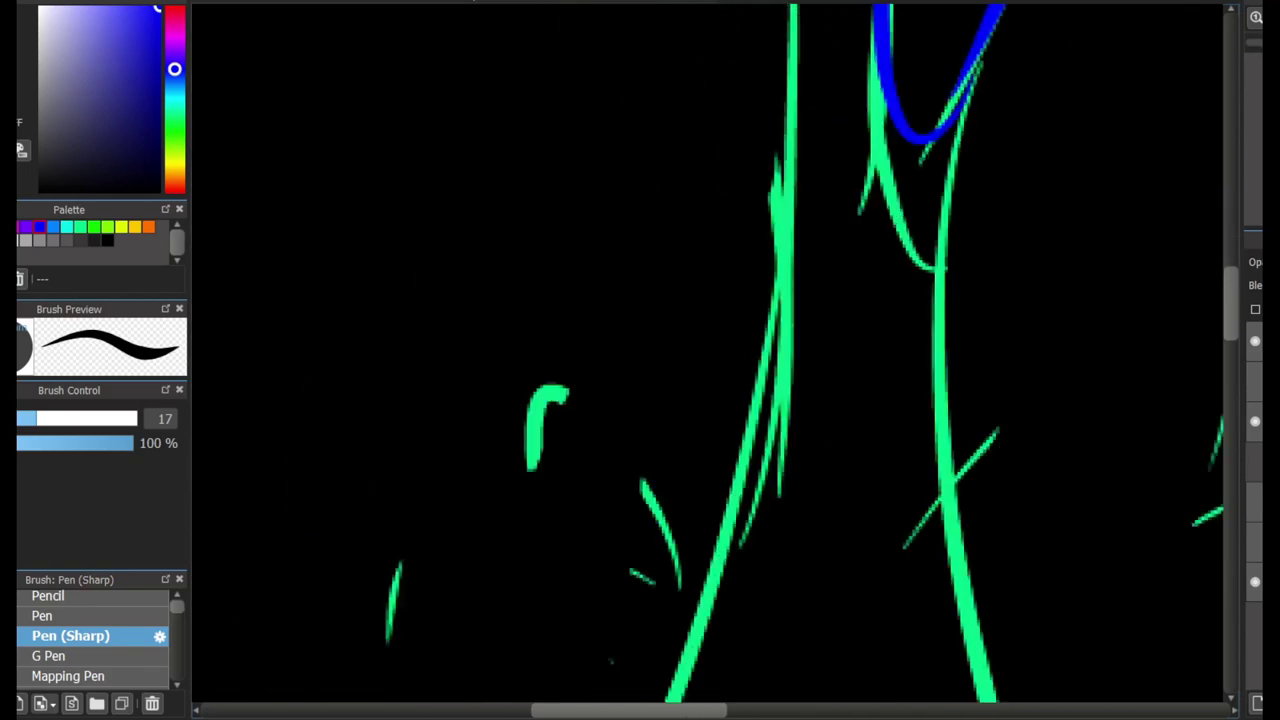
{"action": "scroll", "coordinate": [571, 434], "scroll_direction": "up", "scroll_amount": 5}
{"action": "key", "text": "ctrl+z"}
- Sample the sketch's green and draw zigzag toe strokes inside both foot ovals over the axe handle
{"action": "left_click", "coordinate": [524, 358], "text": "alt"}
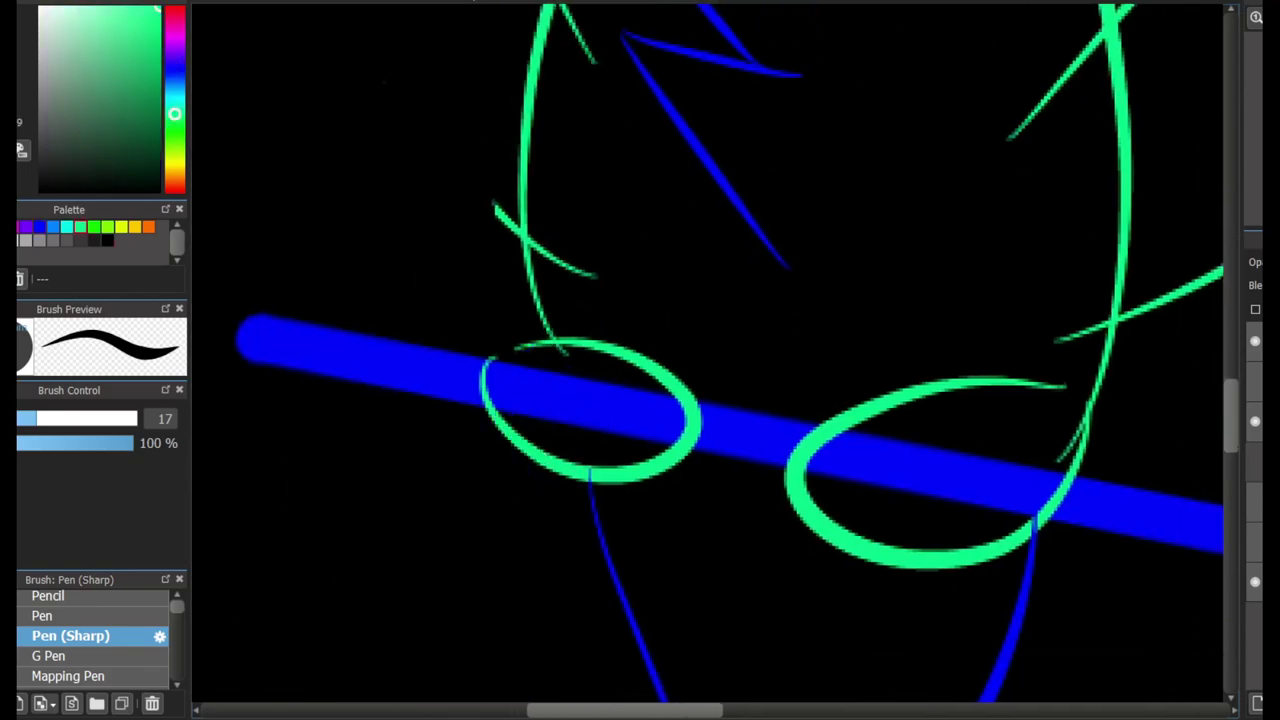
{"action": "mouse_move", "coordinate": [543, 345]}
{"action": "left_mouse_down"}
{"action": "mouse_move", "coordinate": [568, 365]}
{"action": "mouse_move", "coordinate": [531, 475]}
{"action": "mouse_move", "coordinate": [582, 384]}
{"action": "mouse_move", "coordinate": [541, 357]}
{"action": "mouse_move", "coordinate": [531, 480]}
{"action": "mouse_move", "coordinate": [588, 386]}
{"action": "mouse_move", "coordinate": [580, 492]}
{"action": "mouse_move", "coordinate": [672, 417]}
{"action": "left_mouse_up"}
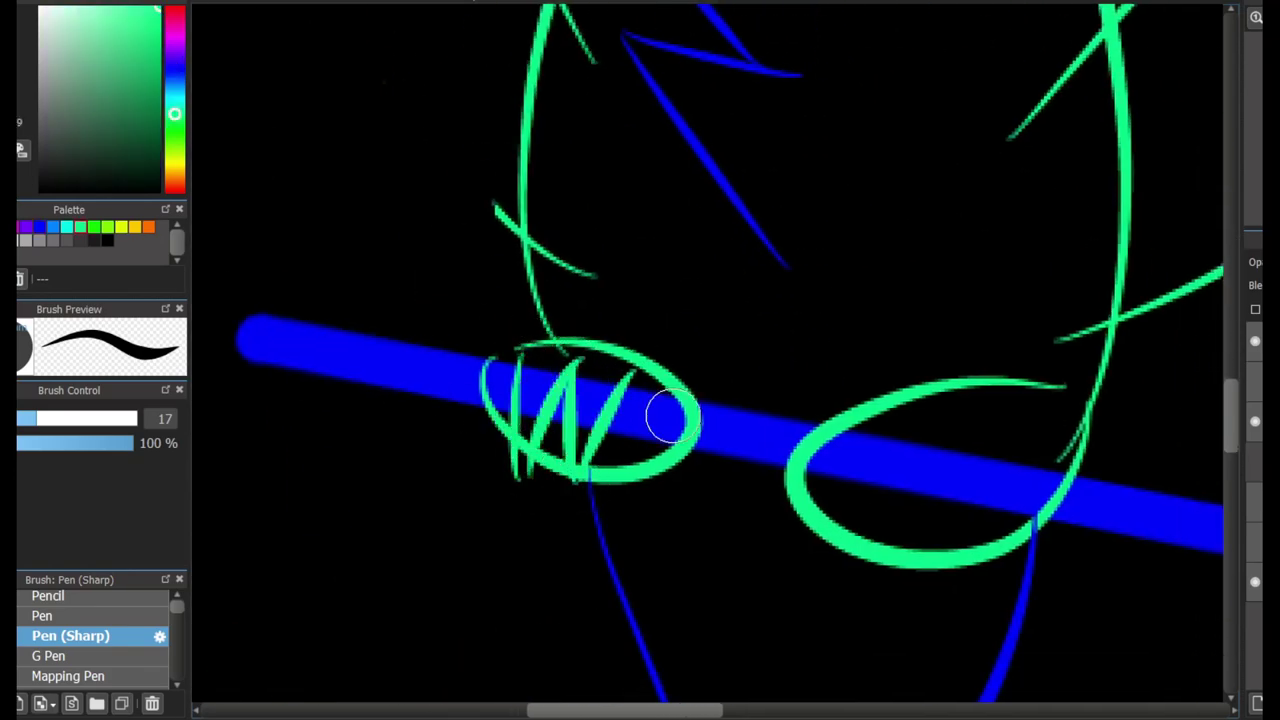
{"action": "mouse_move", "coordinate": [982, 494]}
{"action": "left_mouse_down"}
{"action": "mouse_move", "coordinate": [959, 569]}
{"action": "mouse_move", "coordinate": [960, 423]}
{"action": "mouse_move", "coordinate": [940, 505]}
{"action": "left_mouse_up"}
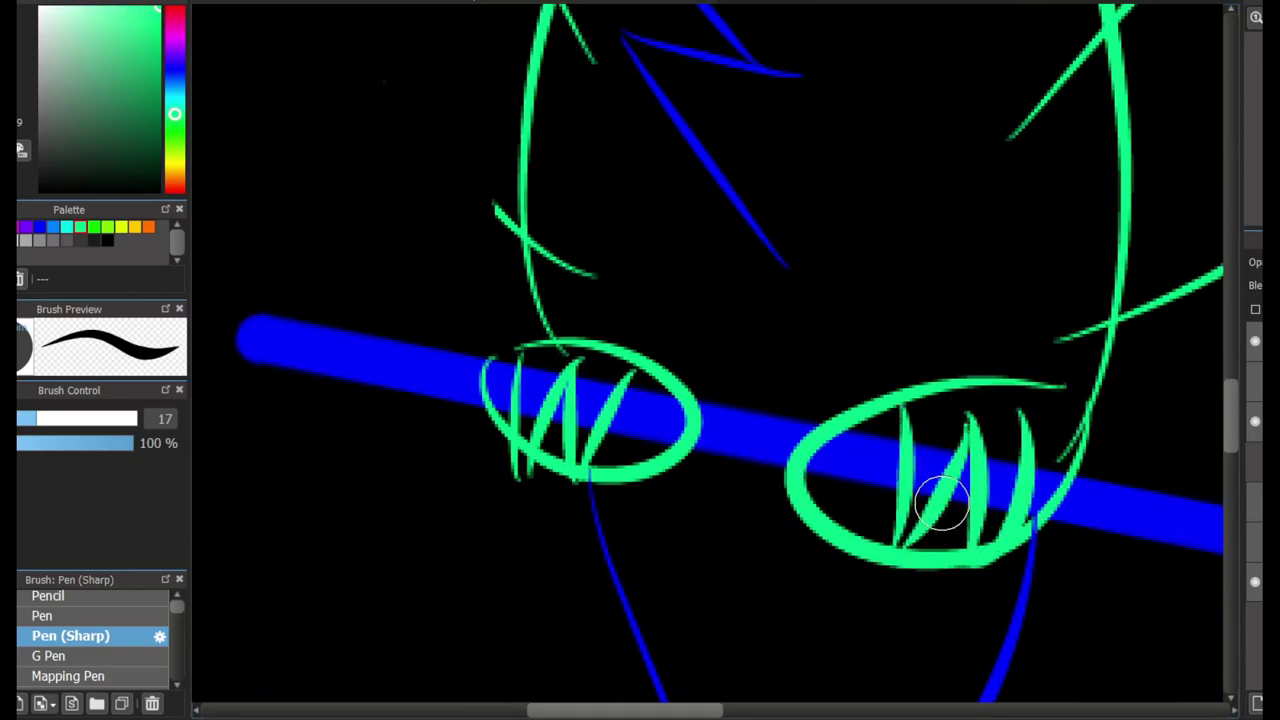
- Handwrite "P un OP" in green in the empty space beside the bird's head, undoing the unwanted strokes
{"action": "scroll", "coordinate": [703, 383], "scroll_direction": "up", "scroll_amount": 10}
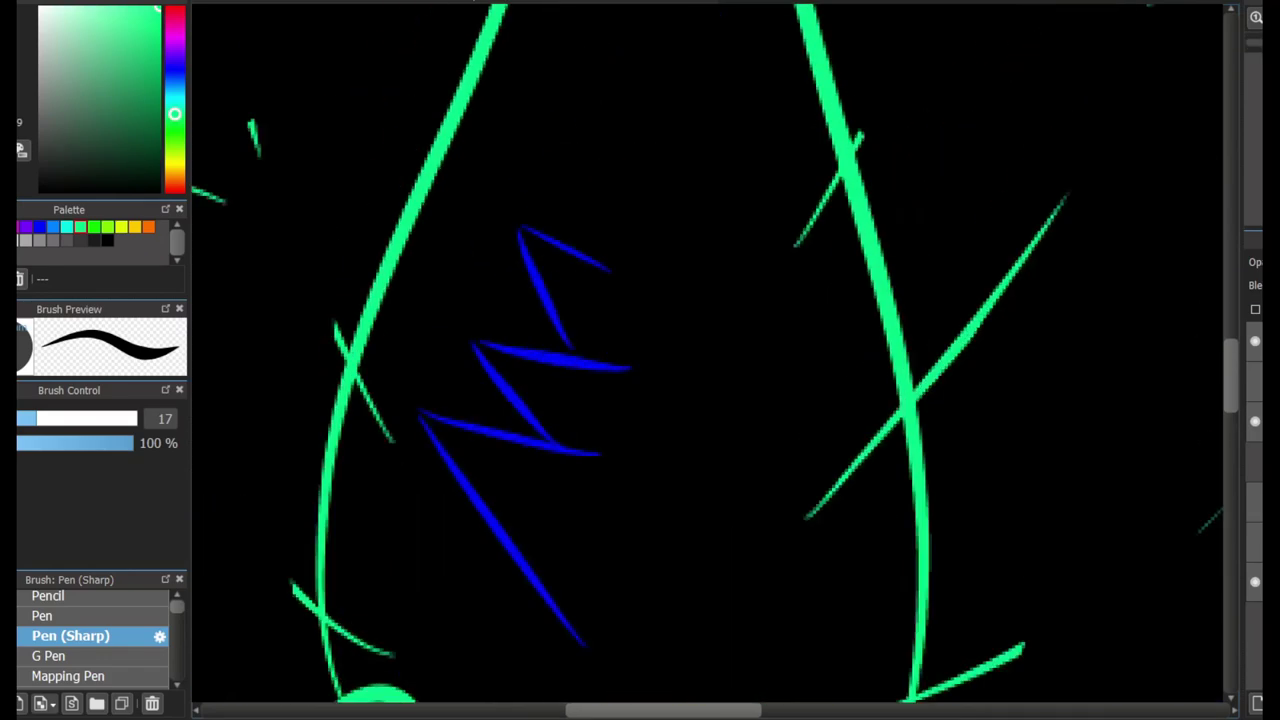
{"action": "scroll", "coordinate": [862, 160], "scroll_direction": "down", "scroll_amount": 5}
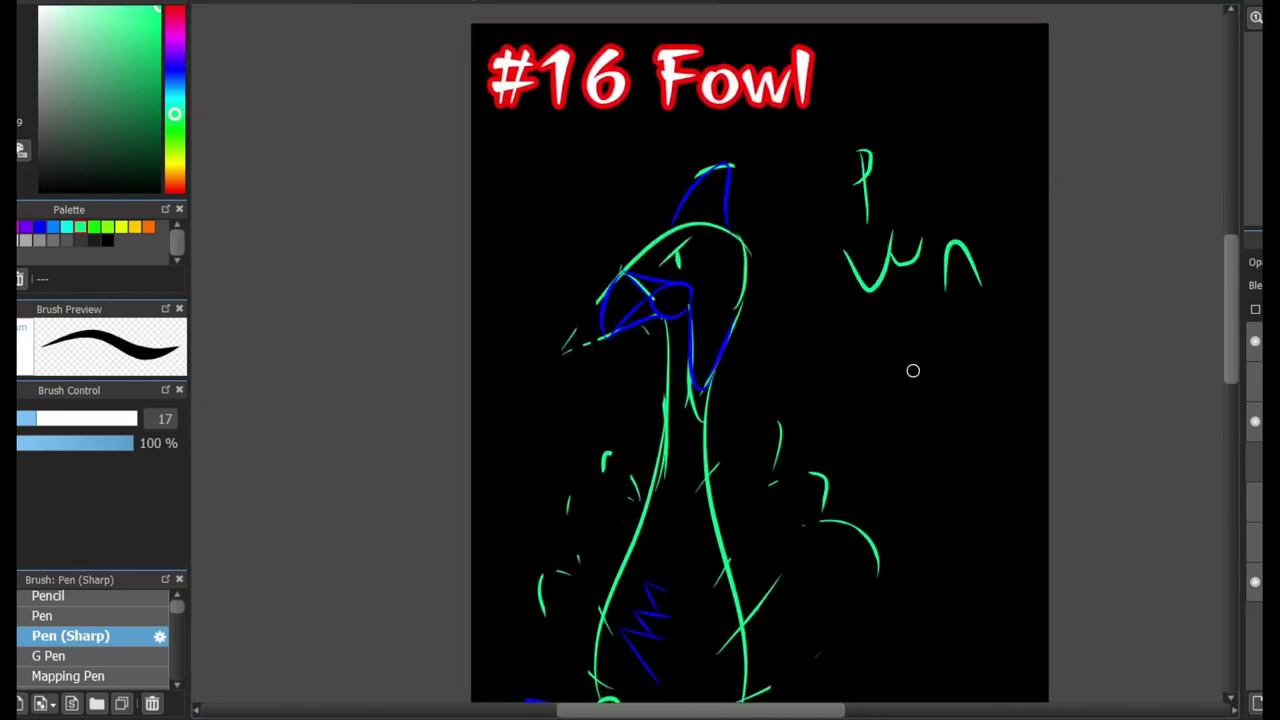
{"action": "key", "text": "ctrl+z"}
{"action": "key", "text": "ctrl+z"}
{"action": "key", "text": "ctrl+z"}
{"action": "key", "text": "ctrl+z"}
{"action": "scroll", "coordinate": [836, 196], "scroll_direction": "down", "scroll_amount": 3}
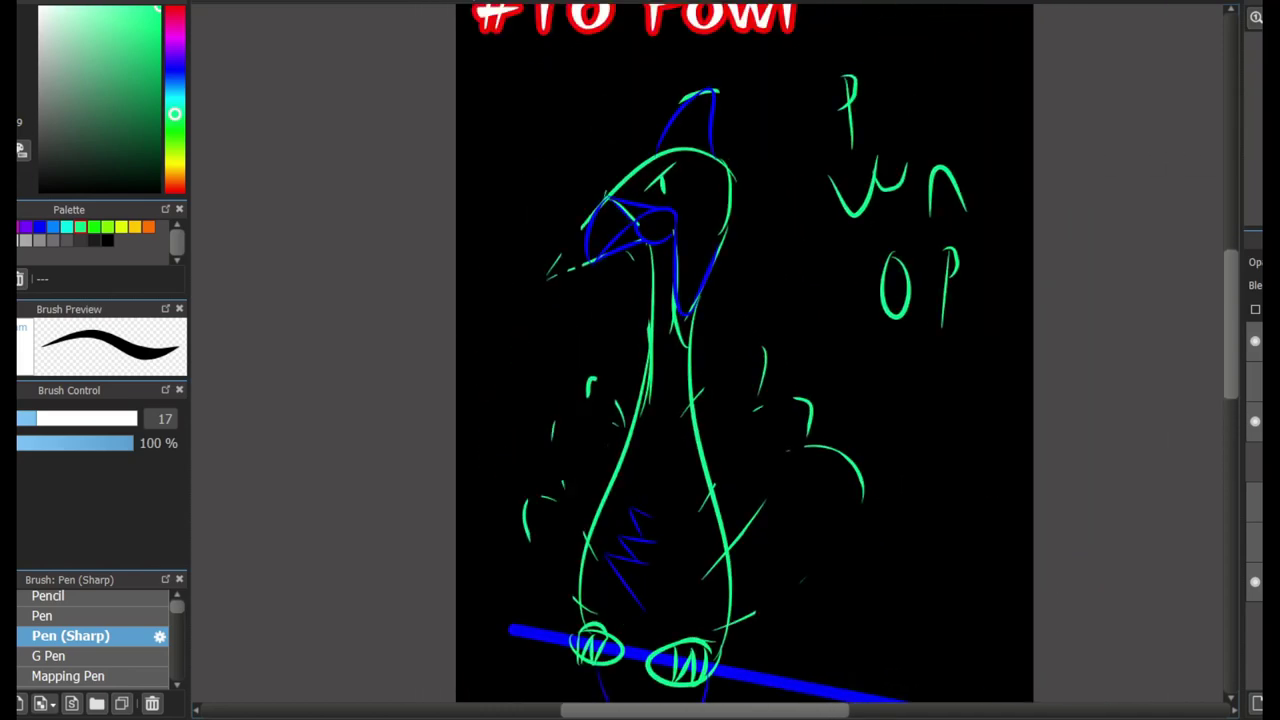
- Select the bird's head and upper neck and move them down over the body to shorten the neck
{"action": "scroll", "coordinate": [744, 360], "scroll_direction": "down", "scroll_amount": 3}
{"action": "scroll", "coordinate": [744, 360], "scroll_direction": "up", "scroll_amount": 3}
{"action": "left_click_drag", "start_coordinate": [787, 41], "coordinate": [564, 343]}
{"action": "key", "text": "ctrl+t"}
{"action": "left_click_drag", "start_coordinate": [789, 10], "coordinate": [761, 114]}
{"action": "scroll", "coordinate": [662, 319], "scroll_direction": "up", "scroll_amount": 2}
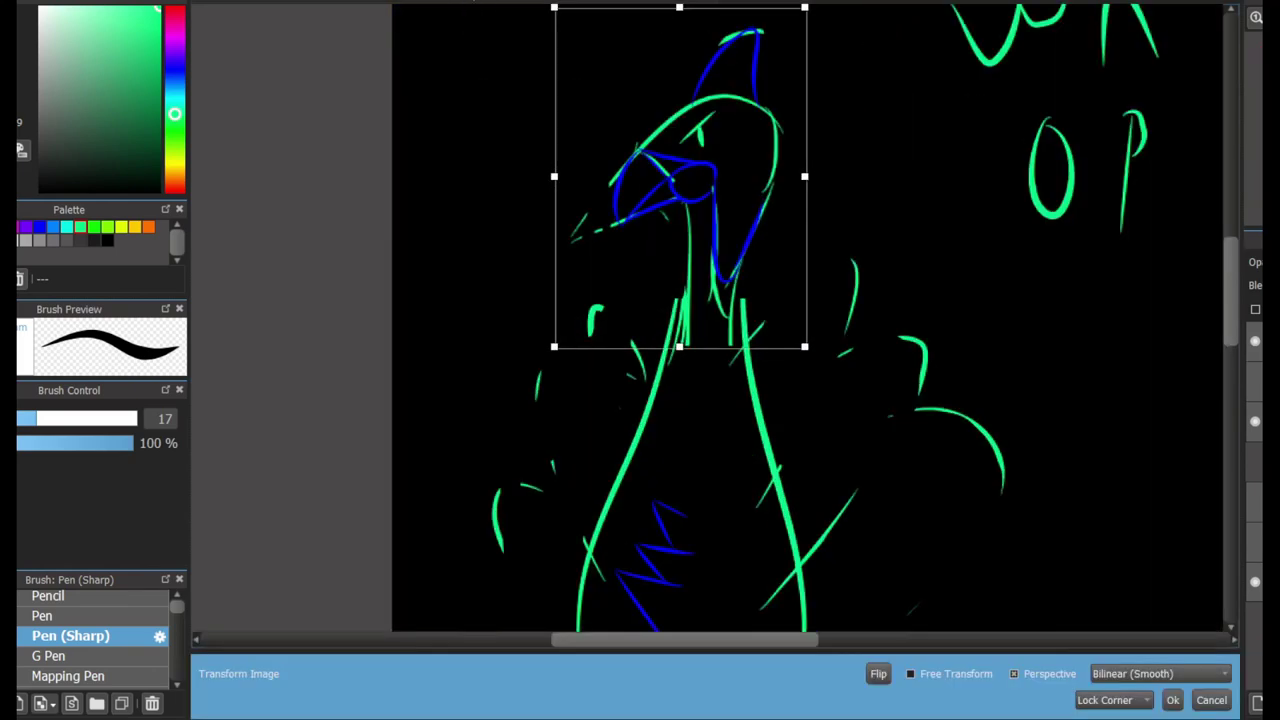
{"action": "key", "text": "Return"}
- Examine the overall composition, comparing the shortened bird with the axe, the stump and the title
{"action": "scroll", "coordinate": [715, 360], "scroll_direction": "down", "scroll_amount": 3}
{"action": "scroll", "coordinate": [715, 360], "scroll_direction": "up", "scroll_amount": 3}
{"action": "scroll", "coordinate": [715, 360], "scroll_direction": "down", "scroll_amount": 2}
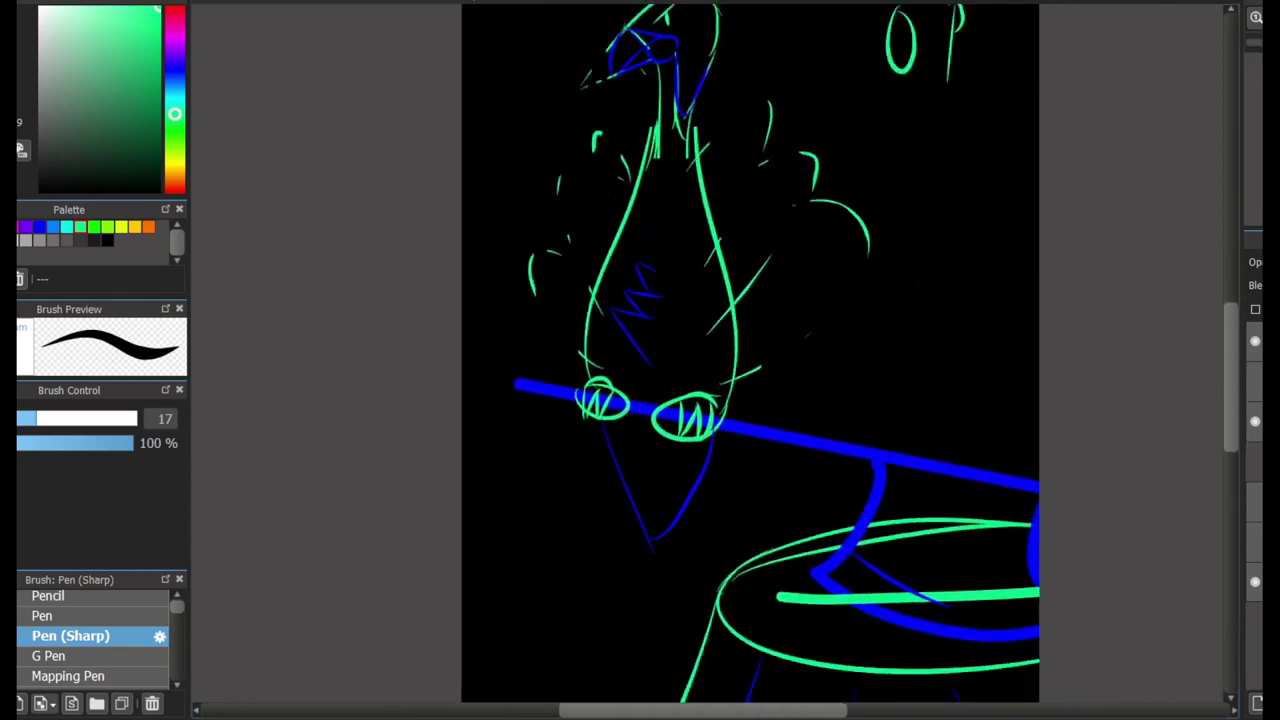
{"action": "scroll", "coordinate": [715, 360], "scroll_direction": "up", "scroll_amount": 3}
{"action": "scroll", "coordinate": [715, 360], "scroll_direction": "down", "scroll_amount": 3}
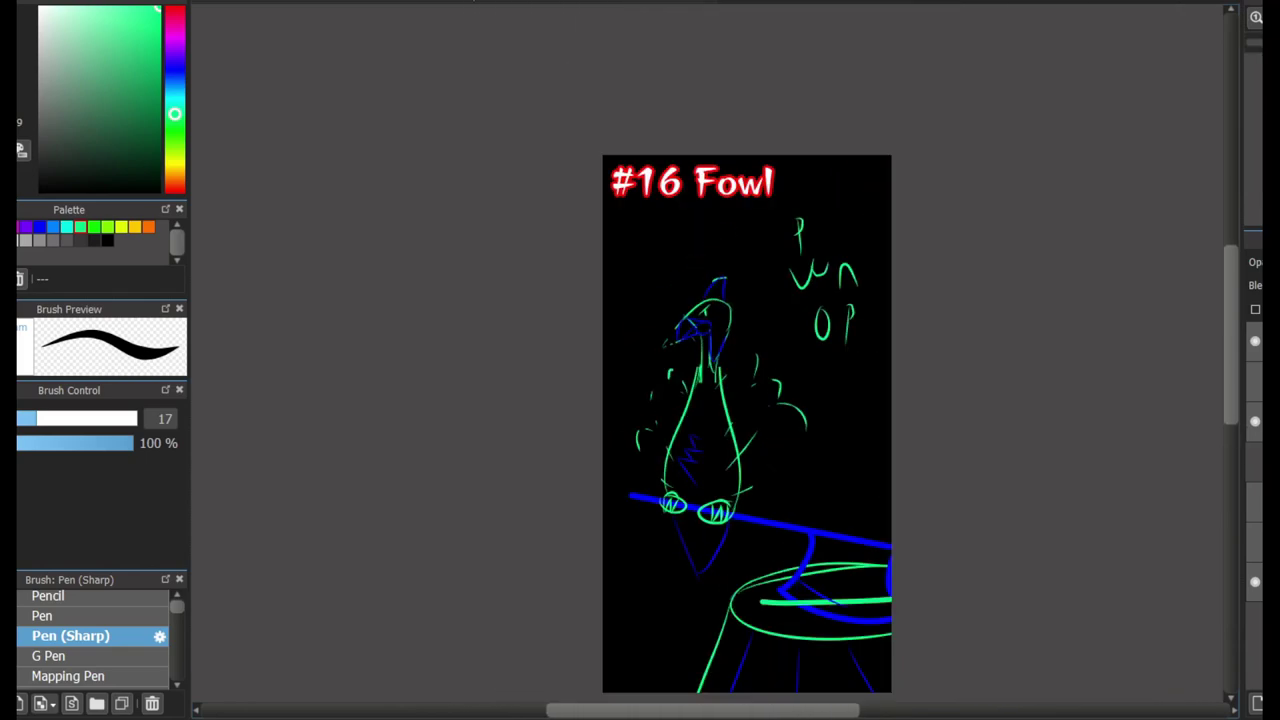
{"action": "scroll", "coordinate": [715, 360], "scroll_direction": "up", "scroll_amount": 3}
{"action": "key", "text": "h"}
{"action": "scroll", "coordinate": [715, 360], "scroll_direction": "down", "scroll_amount": 2}
{"action": "key", "text": "h"}
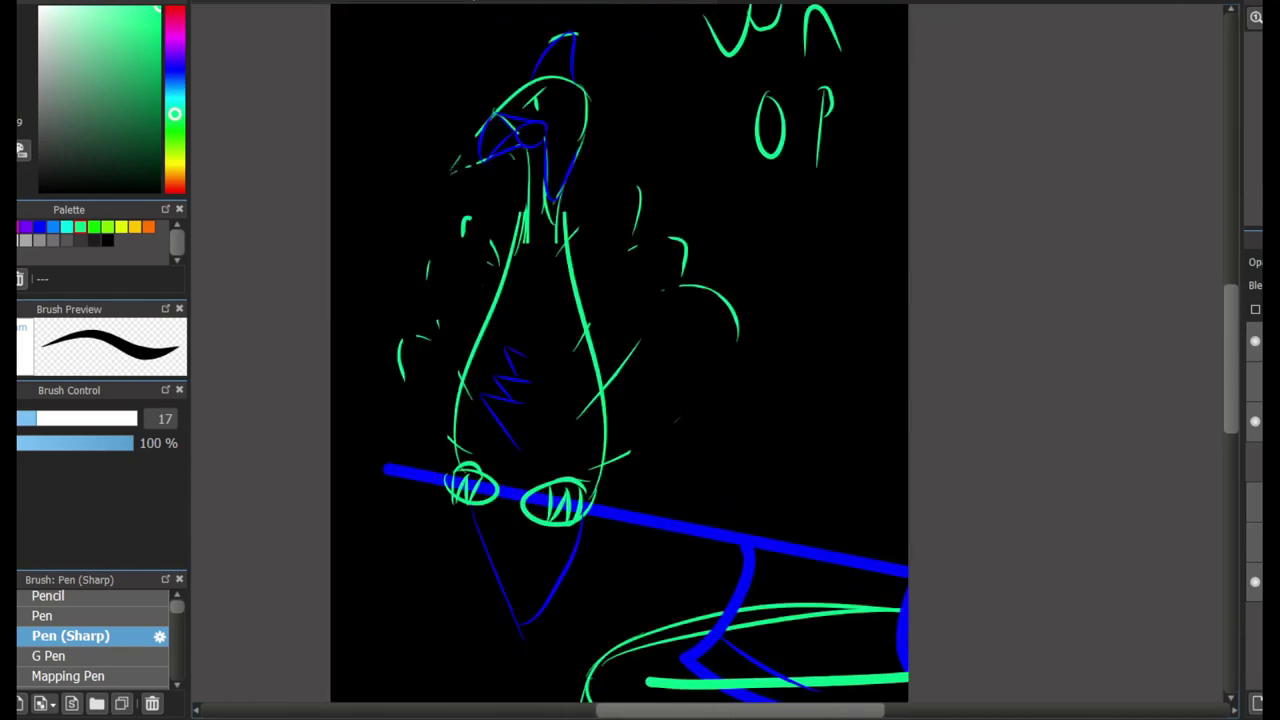
- Erase the curved blue cutting edge of the axe head below the thick green line on the stump
{"action": "scroll", "coordinate": [715, 360], "scroll_direction": "down", "scroll_amount": 2}
{"action": "scroll", "coordinate": [715, 360], "scroll_direction": "up", "scroll_amount": 2}
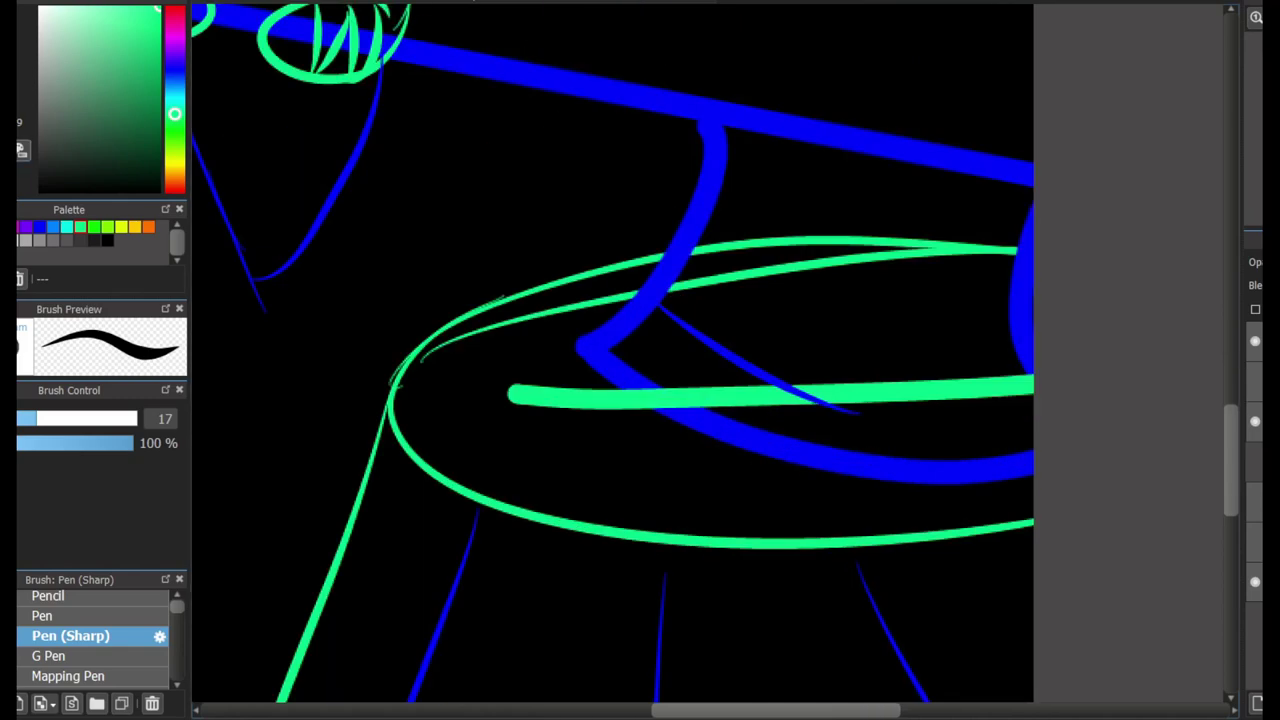
{"action": "key", "text": "e"}
{"action": "mouse_move", "coordinate": [711, 517]}
{"action": "left_mouse_down"}
{"action": "mouse_move", "coordinate": [829, 457]}
{"action": "mouse_move", "coordinate": [911, 474]}
{"action": "mouse_move", "coordinate": [985, 460]}
{"action": "left_mouse_up"}
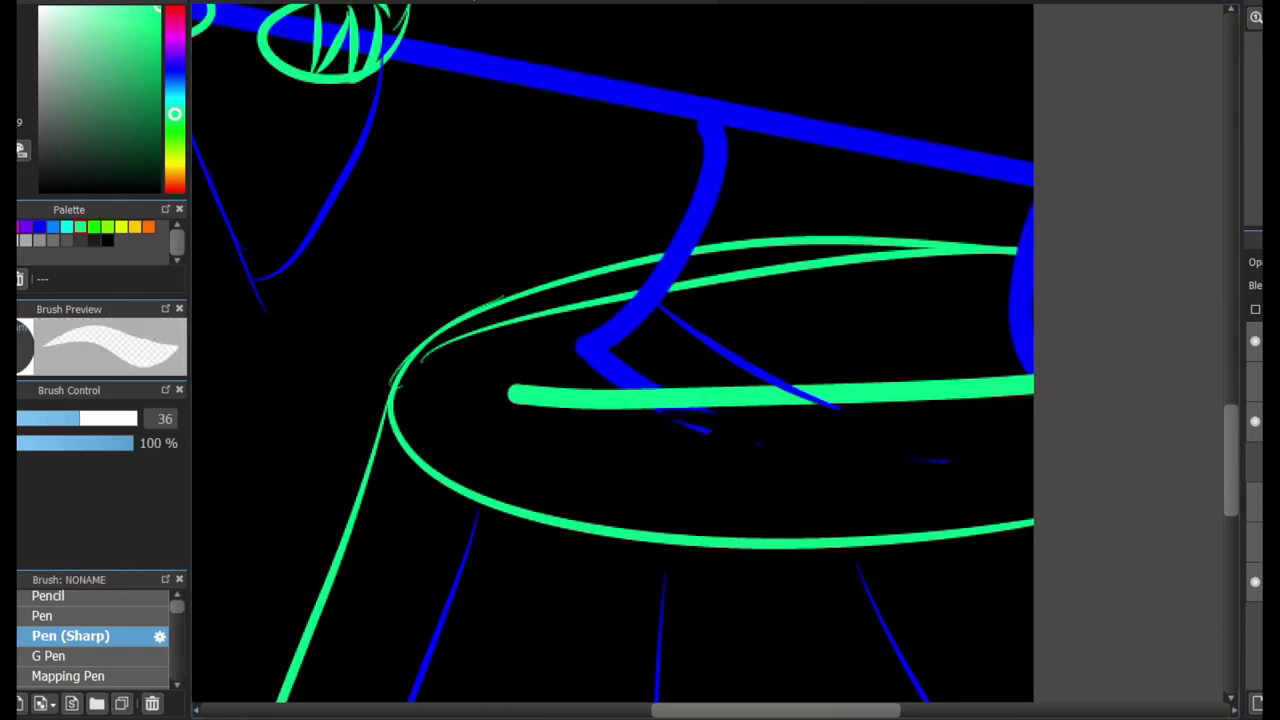
{"action": "key", "text": "e"}
{"action": "left_click_drag", "start_coordinate": [655, 430], "coordinate": [966, 436]}
- Draw a straight green front edge for the crest, running from the forehead up to its tip
{"action": "scroll", "coordinate": [997, 400], "scroll_direction": "down", "scroll_amount": 2}
{"action": "scroll", "coordinate": [715, 360], "scroll_direction": "up", "scroll_amount": 2}
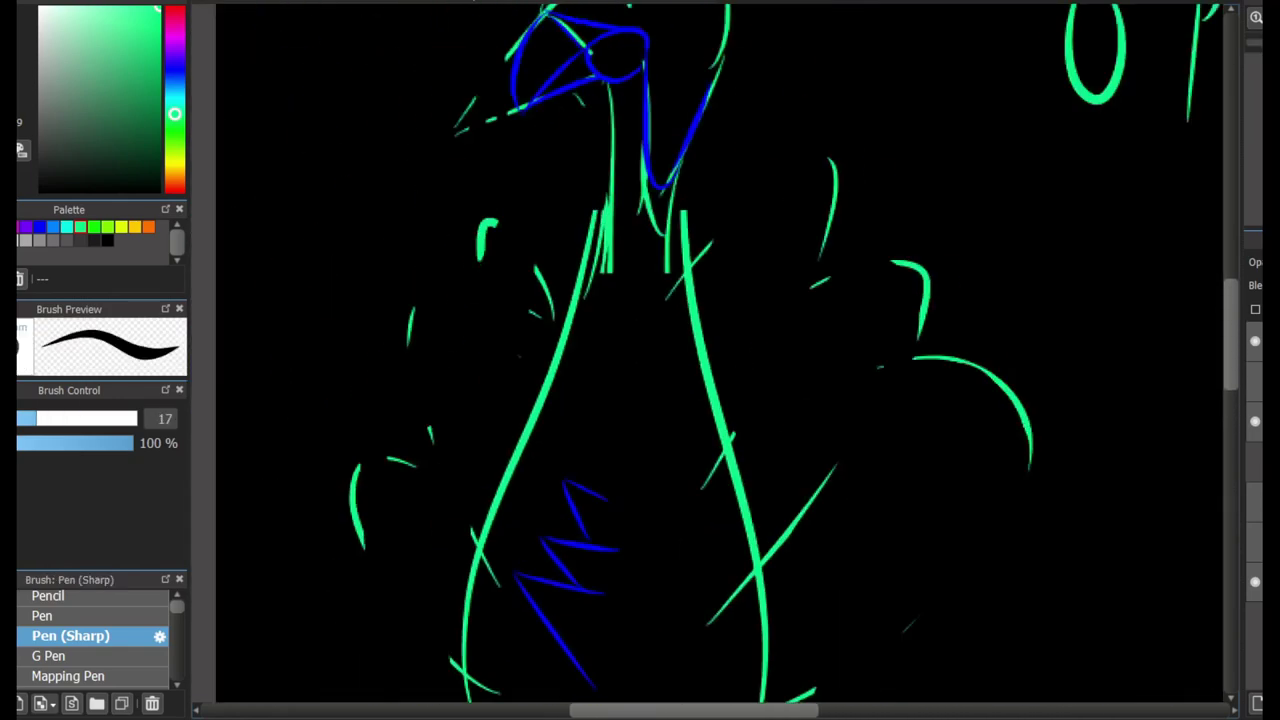
{"action": "scroll", "coordinate": [715, 360], "scroll_direction": "up", "scroll_amount": 3}
{"action": "scroll", "coordinate": [717, 270], "scroll_direction": "up", "scroll_amount": 2}
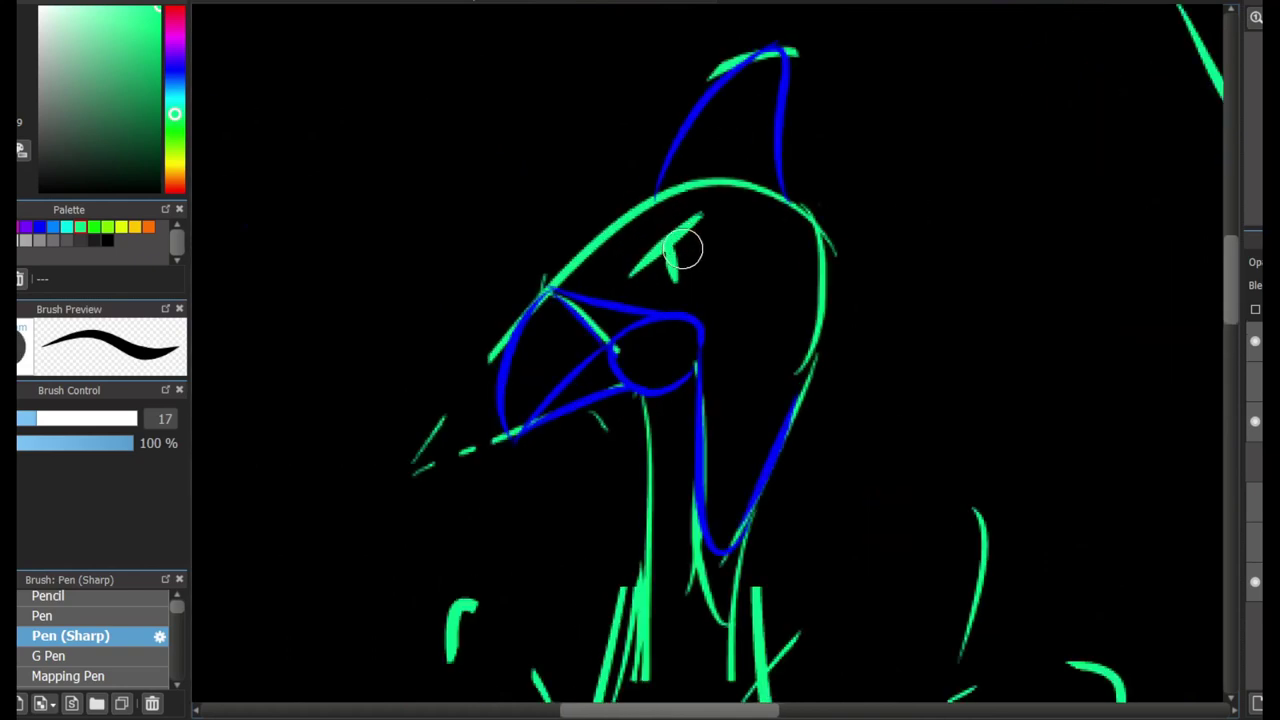
{"action": "left_click_drag", "start_coordinate": [598, 222], "coordinate": [667, 148]}
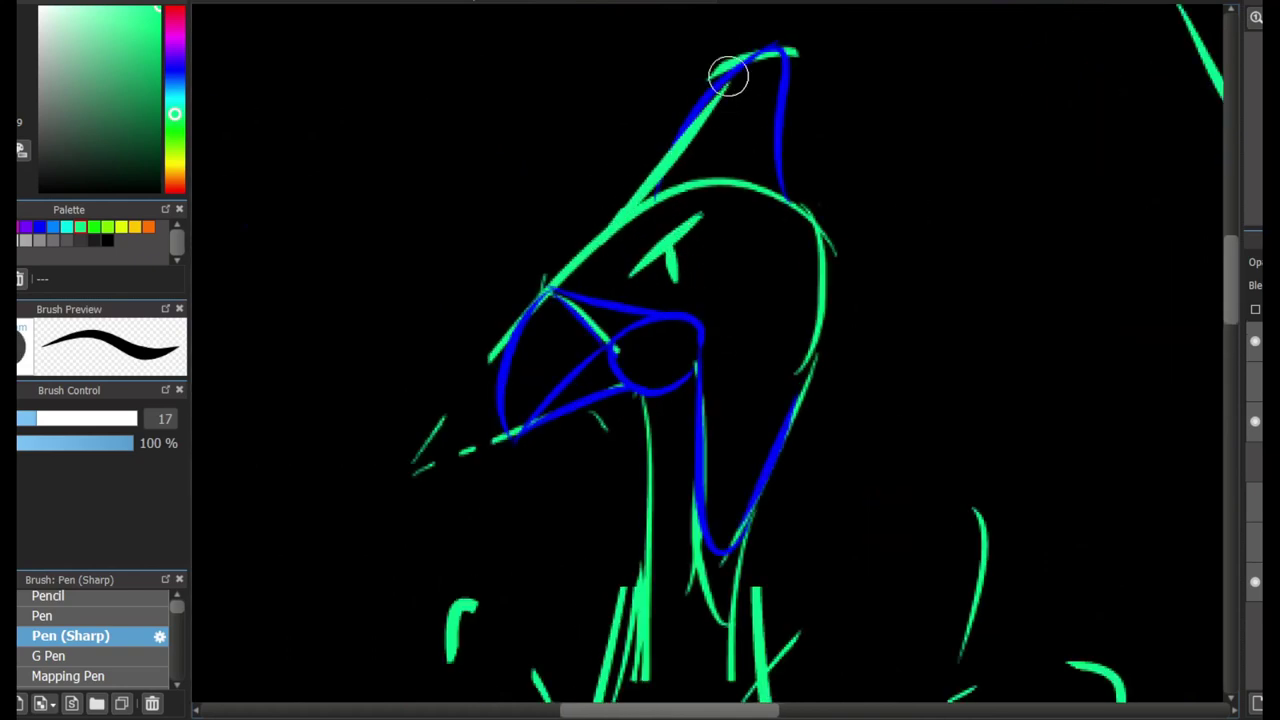
{"action": "left_click_drag", "start_coordinate": [733, 61], "coordinate": [662, 150]}
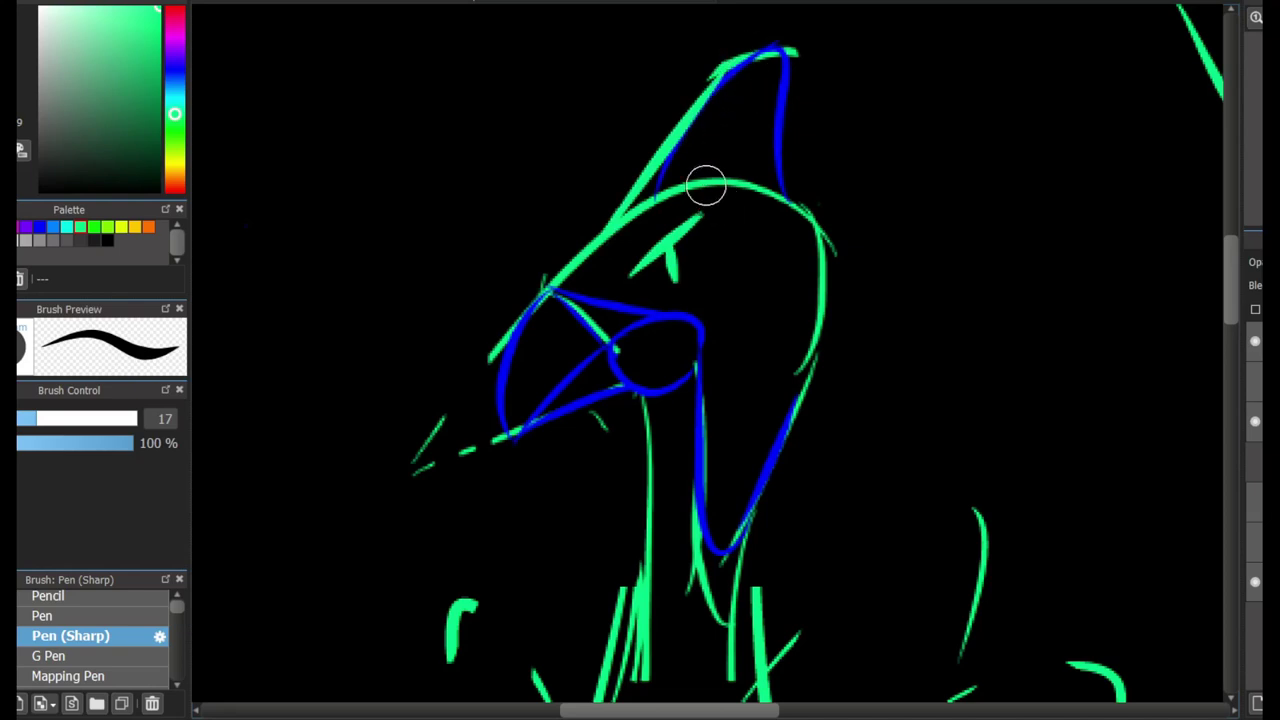
- Switch the brush colour to white and ink a circle around the cheek patch over the faded sketch
{"action": "scroll", "coordinate": [574, 214], "scroll_direction": "down", "scroll_amount": 4}
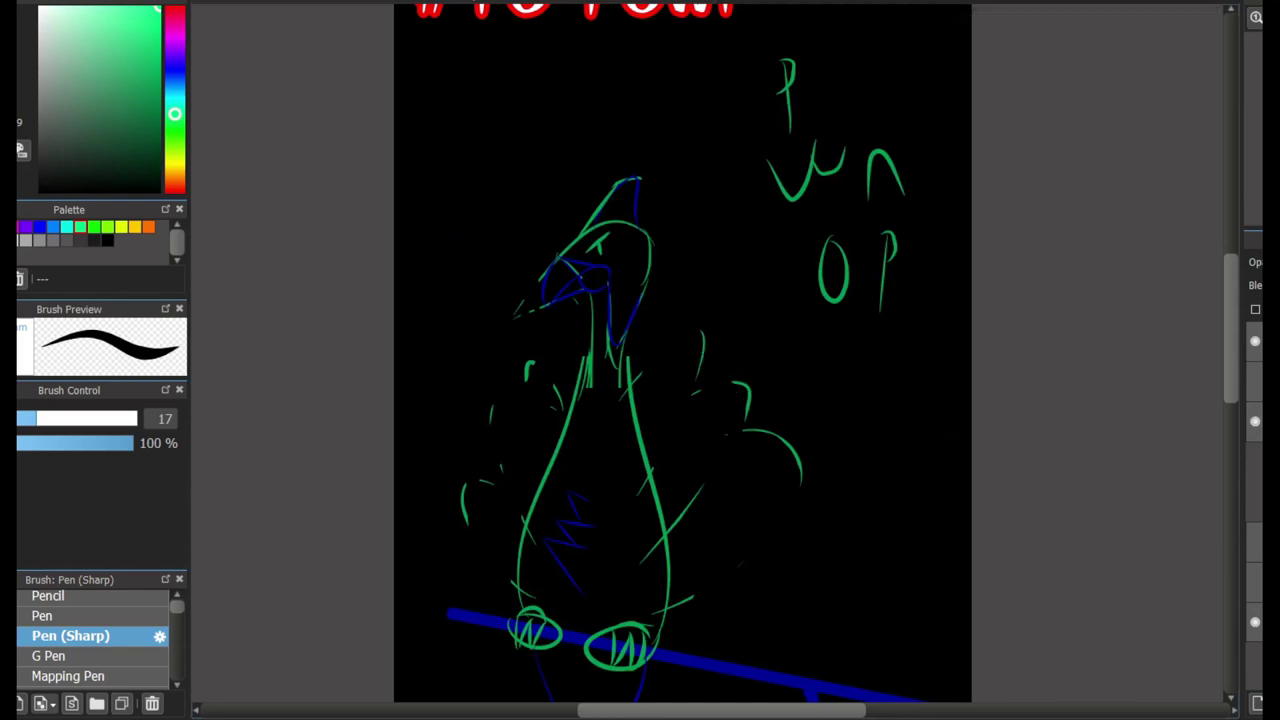
{"action": "key", "text": "x"}
{"action": "scroll", "coordinate": [627, 123], "scroll_direction": "up", "scroll_amount": 3}
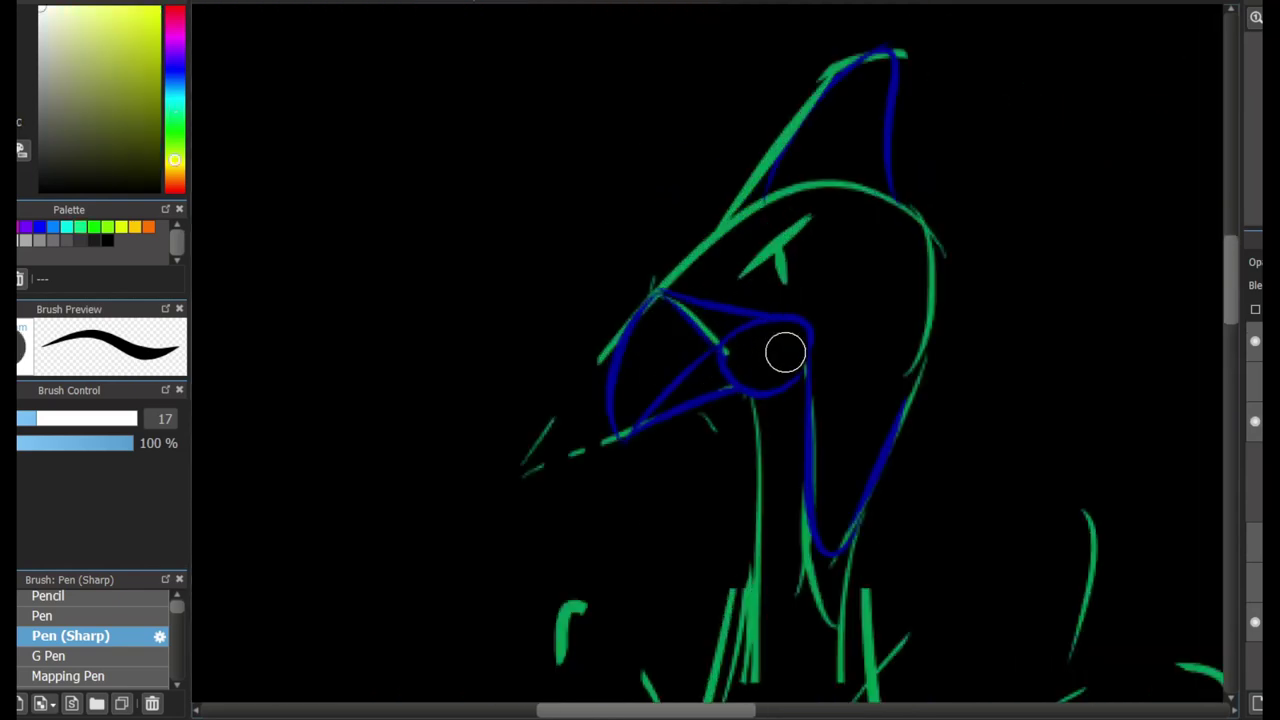
{"action": "key", "text": "ctrl+z"}
{"action": "left_click_drag", "start_coordinate": [776, 312], "coordinate": [811, 511]}
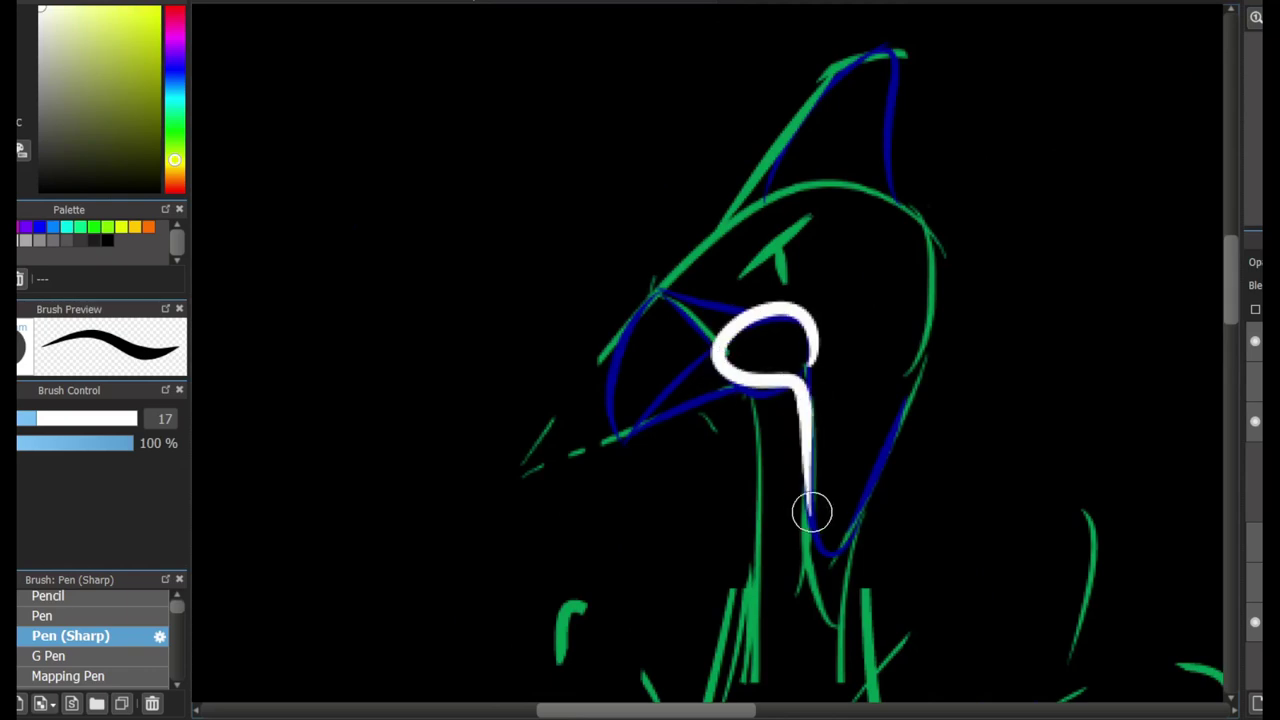
{"action": "key", "text": "ctrl+z"}
{"action": "left_click_drag", "start_coordinate": [720, 355], "coordinate": [814, 372]}
{"action": "key", "text": "ctrl+z"}
{"action": "left_click_drag", "start_coordinate": [737, 395], "coordinate": [814, 372]}
{"action": "scroll", "coordinate": [814, 372], "scroll_direction": "up", "scroll_amount": 1}
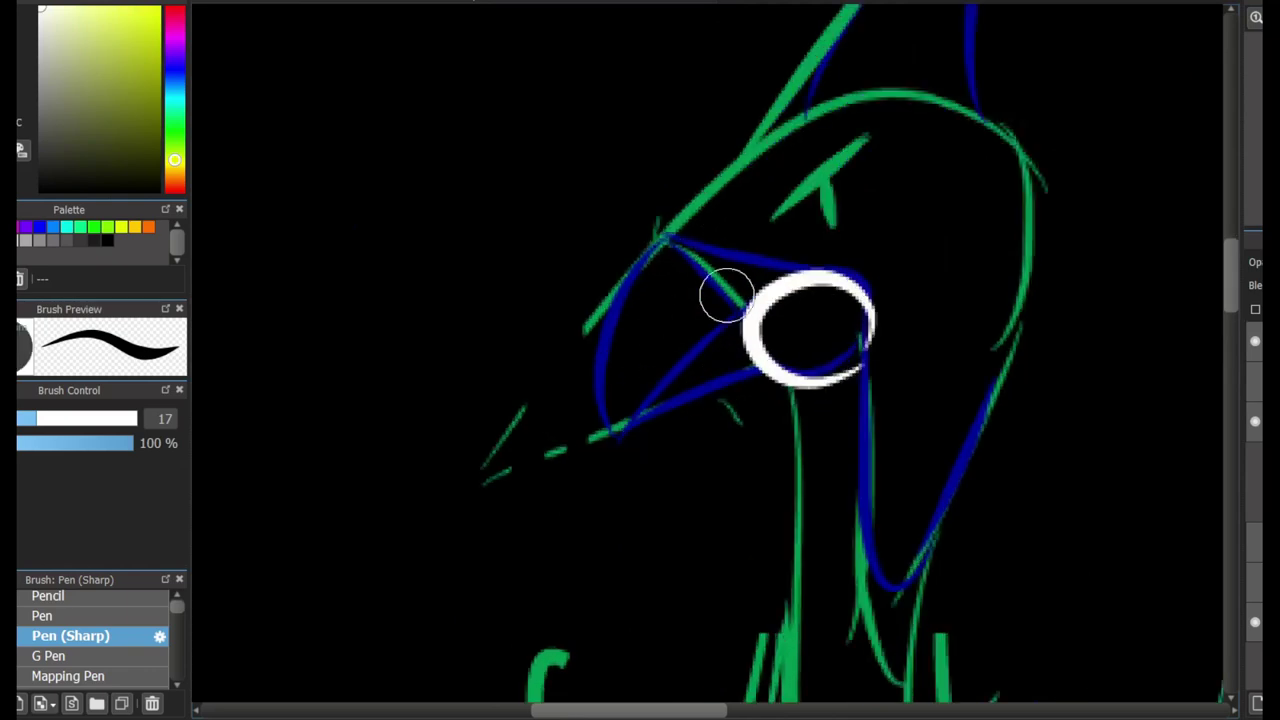
- Ink the beak in white from the top of the cheek circle around its curved tip and back to the circle
{"action": "mouse_move", "coordinate": [749, 282]}
{"action": "left_mouse_down"}
{"action": "mouse_move", "coordinate": [614, 306]}
{"action": "mouse_move", "coordinate": [723, 337]}
{"action": "mouse_move", "coordinate": [600, 457]}
{"action": "mouse_move", "coordinate": [700, 262]}
{"action": "mouse_move", "coordinate": [765, 335]}
{"action": "left_mouse_up"}
{"action": "key", "text": "ctrl+z"}
{"action": "key", "text": "ctrl+z"}
{"action": "key", "text": "ctrl+z"}
{"action": "key", "text": "ctrl+z"}
{"action": "mouse_move", "coordinate": [835, 285]}
{"action": "left_mouse_down"}
{"action": "mouse_move", "coordinate": [663, 237]}
{"action": "mouse_move", "coordinate": [760, 323]}
{"action": "left_mouse_up"}
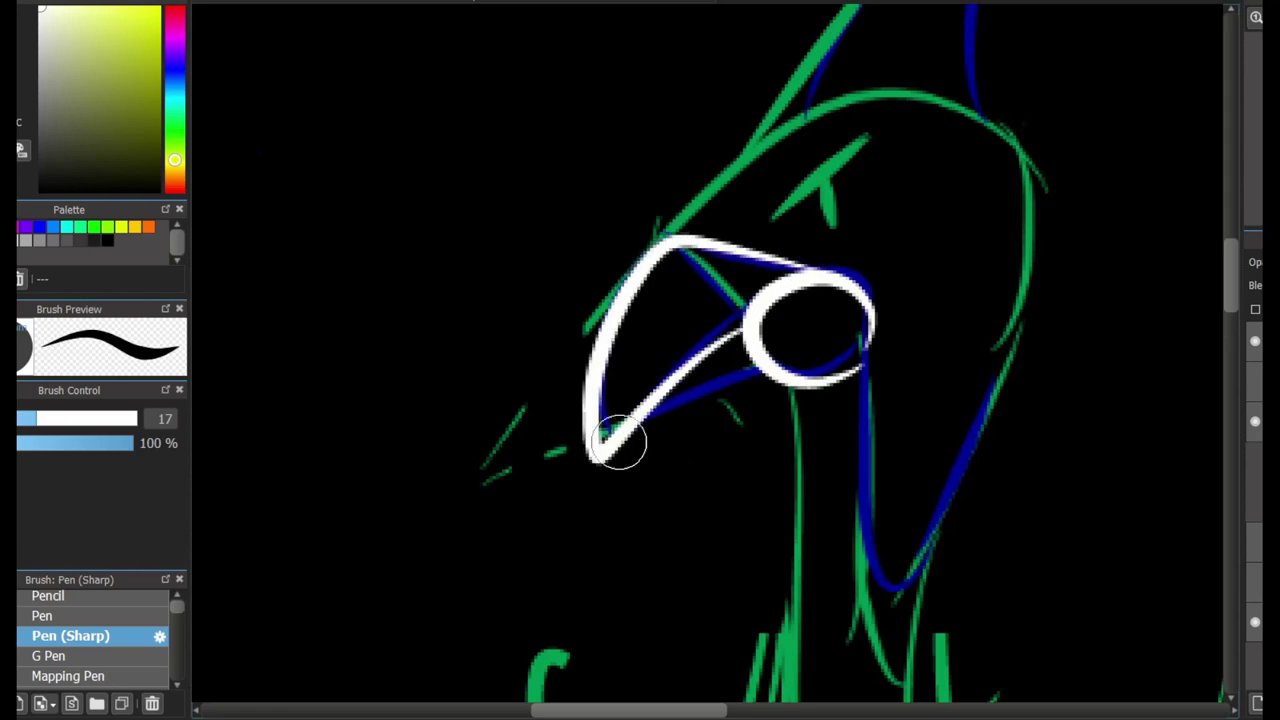
{"action": "key", "text": "ctrl+z"}
{"action": "mouse_move", "coordinate": [814, 271]}
{"action": "left_mouse_down"}
{"action": "mouse_move", "coordinate": [626, 449]}
{"action": "mouse_move", "coordinate": [750, 330]}
{"action": "left_mouse_up"}
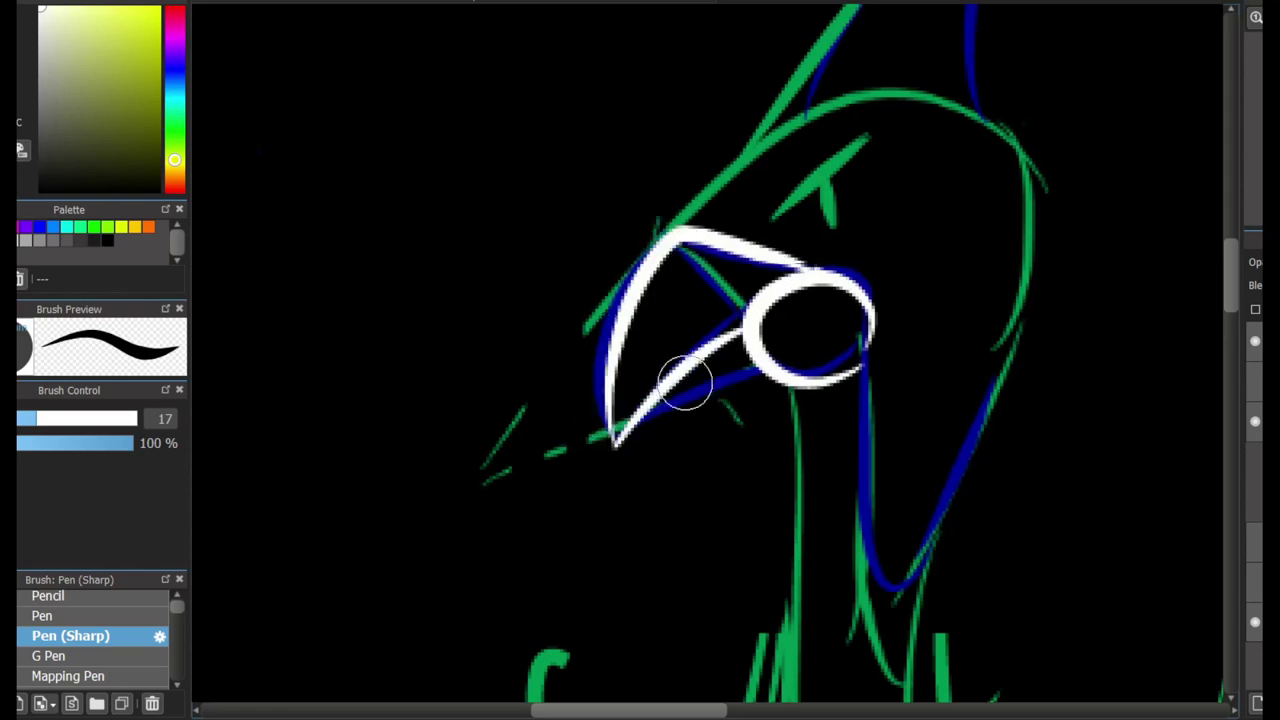
- Ink the lower edge of the beak in white from its pointed tip back to the cheek circle
{"action": "key", "text": "ctrl+z"}
{"action": "mouse_move", "coordinate": [614, 442]}
{"action": "left_mouse_down"}
{"action": "mouse_move", "coordinate": [729, 320]}
{"action": "mouse_move", "coordinate": [771, 357]}
{"action": "mouse_move", "coordinate": [757, 366]}
{"action": "left_mouse_up"}
{"action": "key", "text": "ctrl+z"}
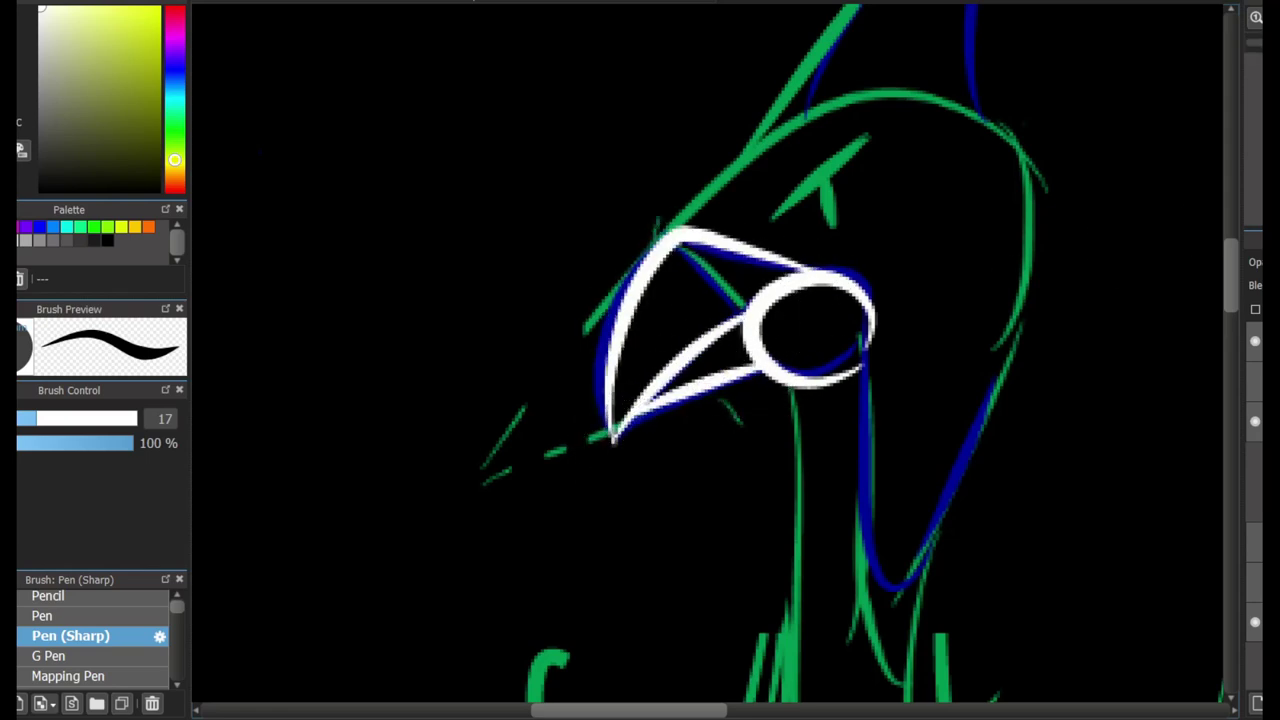
{"action": "left_click_drag", "start_coordinate": [614, 440], "coordinate": [352, 472]}
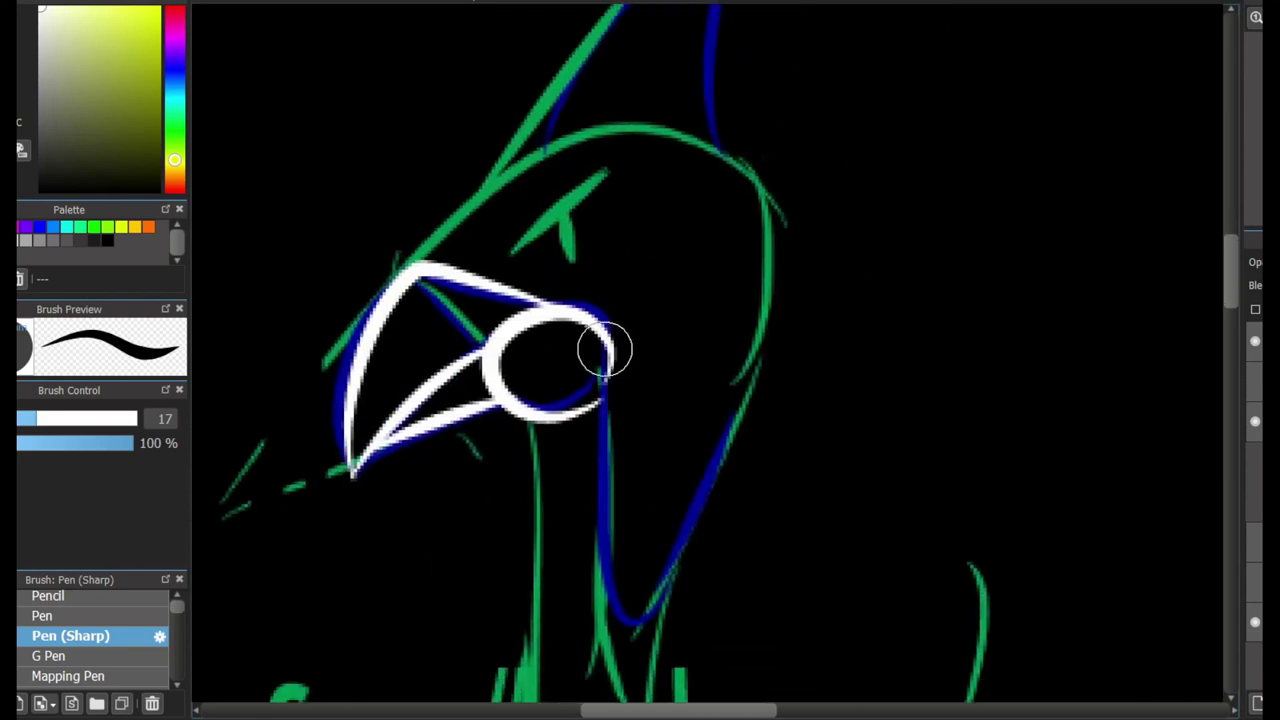
- Ink the hanging wattle behind the cheek circle and the rounded outline of the head in white
{"action": "left_click_drag", "start_coordinate": [603, 349], "coordinate": [749, 374]}
{"action": "key", "text": "ctrl+z"}
{"action": "mouse_move", "coordinate": [607, 370]}
{"action": "left_mouse_down"}
{"action": "mouse_move", "coordinate": [634, 634]}
{"action": "mouse_move", "coordinate": [609, 606]}
{"action": "mouse_move", "coordinate": [746, 337]}
{"action": "mouse_move", "coordinate": [703, 397]}
{"action": "left_mouse_up"}
{"action": "mouse_move", "coordinate": [369, 346]}
{"action": "left_mouse_down"}
{"action": "mouse_move", "coordinate": [571, 343]}
{"action": "mouse_move", "coordinate": [929, 257]}
{"action": "mouse_move", "coordinate": [895, 400]}
{"action": "left_mouse_up"}
{"action": "mouse_move", "coordinate": [825, 424]}
{"action": "left_mouse_down"}
{"action": "mouse_move", "coordinate": [881, 193]}
{"action": "mouse_move", "coordinate": [645, 619]}
{"action": "left_mouse_up"}
- Ink the crest in white, from the forehead over its rounded tip and down to the back of the head
{"action": "left_click_drag", "start_coordinate": [506, 428], "coordinate": [766, 206]}
{"action": "key", "text": "ctrl+z"}
{"action": "left_click_drag", "start_coordinate": [510, 400], "coordinate": [737, 217]}
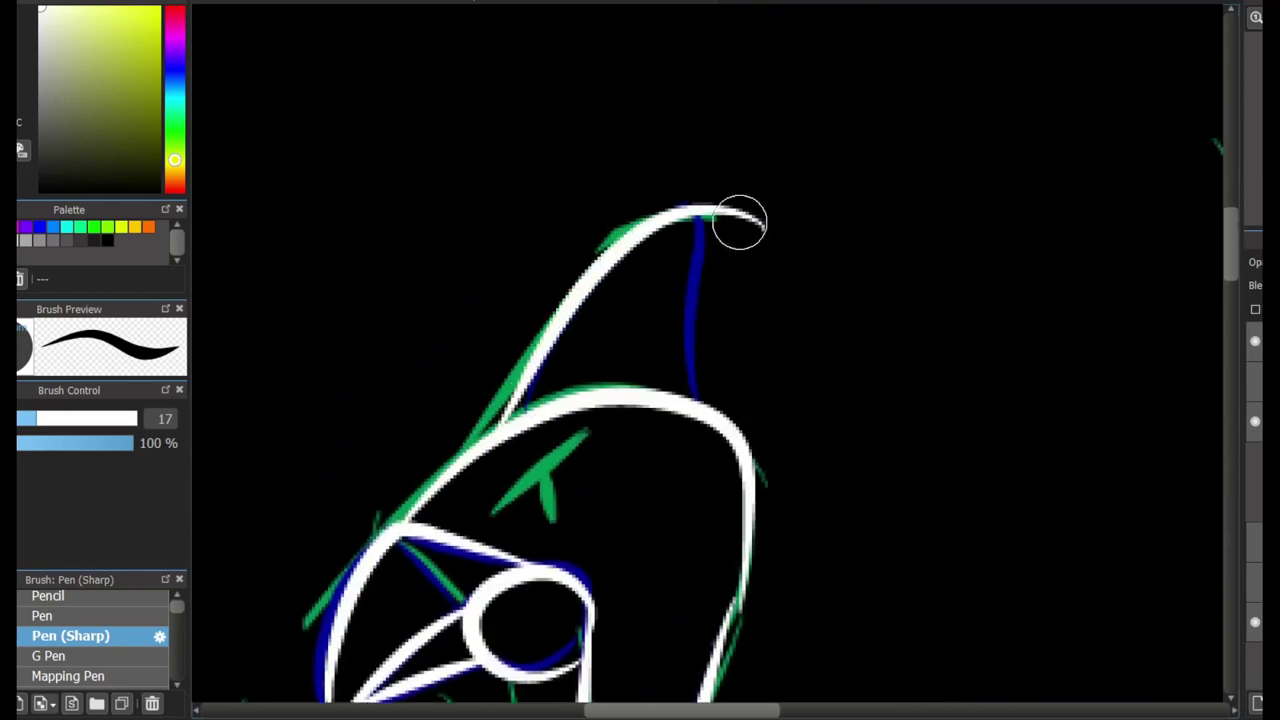
{"action": "key", "text": "ctrl+z"}
{"action": "mouse_move", "coordinate": [452, 466]}
{"action": "left_mouse_down"}
{"action": "mouse_move", "coordinate": [663, 220]}
{"action": "mouse_move", "coordinate": [671, 409]}
{"action": "left_mouse_up"}
- Ink the slanted eye in white as a tapered stroke over the green eye line
{"action": "scroll", "coordinate": [561, 485], "scroll_direction": "up", "scroll_amount": 4}
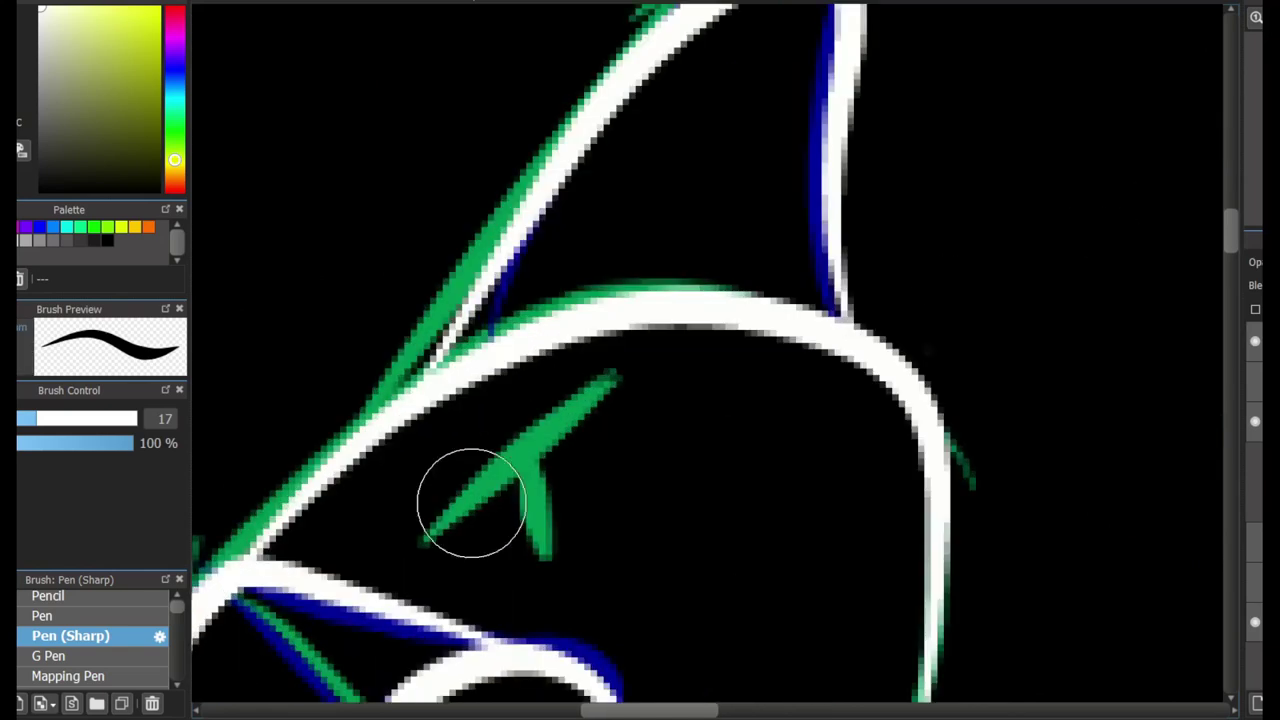
{"action": "left_click", "coordinate": [438, 510]}
{"action": "key", "text": "ctrl+z"}
{"action": "left_click_drag", "start_coordinate": [430, 512], "coordinate": [594, 371]}
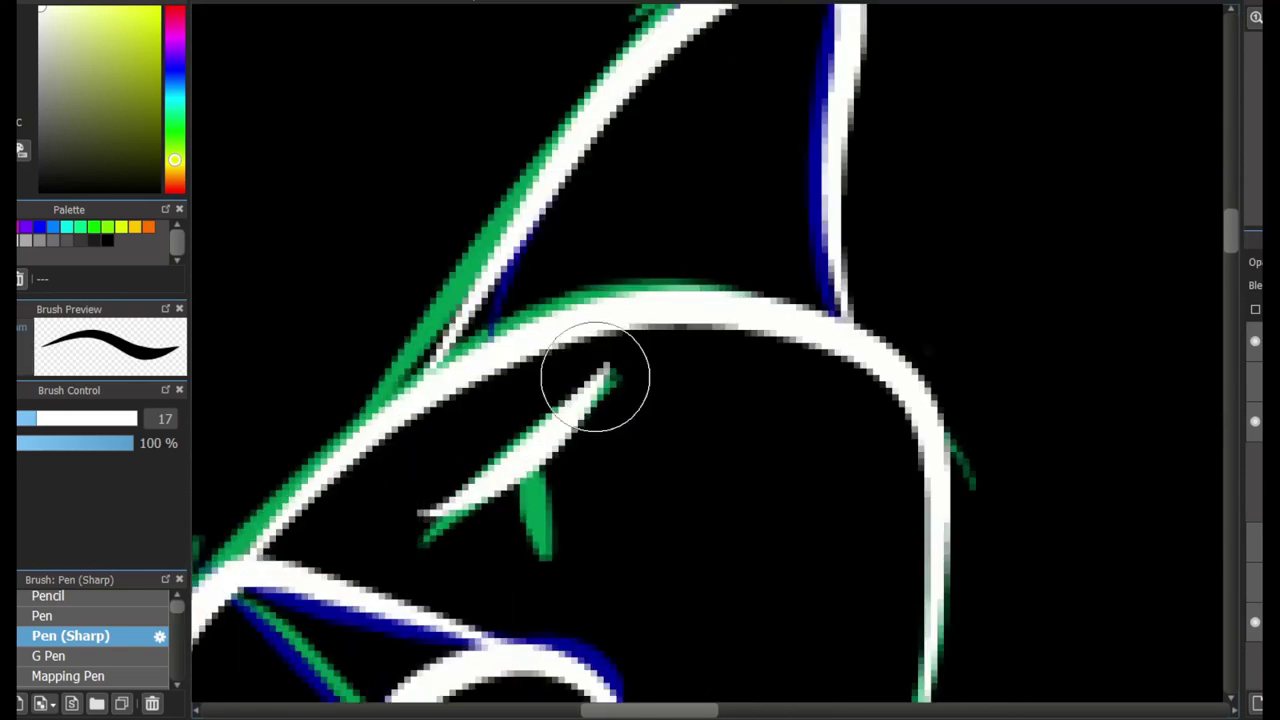
{"action": "key", "text": "ctrl+z"}
{"action": "key", "text": "ctrl+z"}
{"action": "left_click_drag", "start_coordinate": [434, 528], "coordinate": [618, 374]}
- Ink a small slanted nostril in white near the top of the beak
{"action": "scroll", "coordinate": [599, 411], "scroll_direction": "down", "scroll_amount": 5}
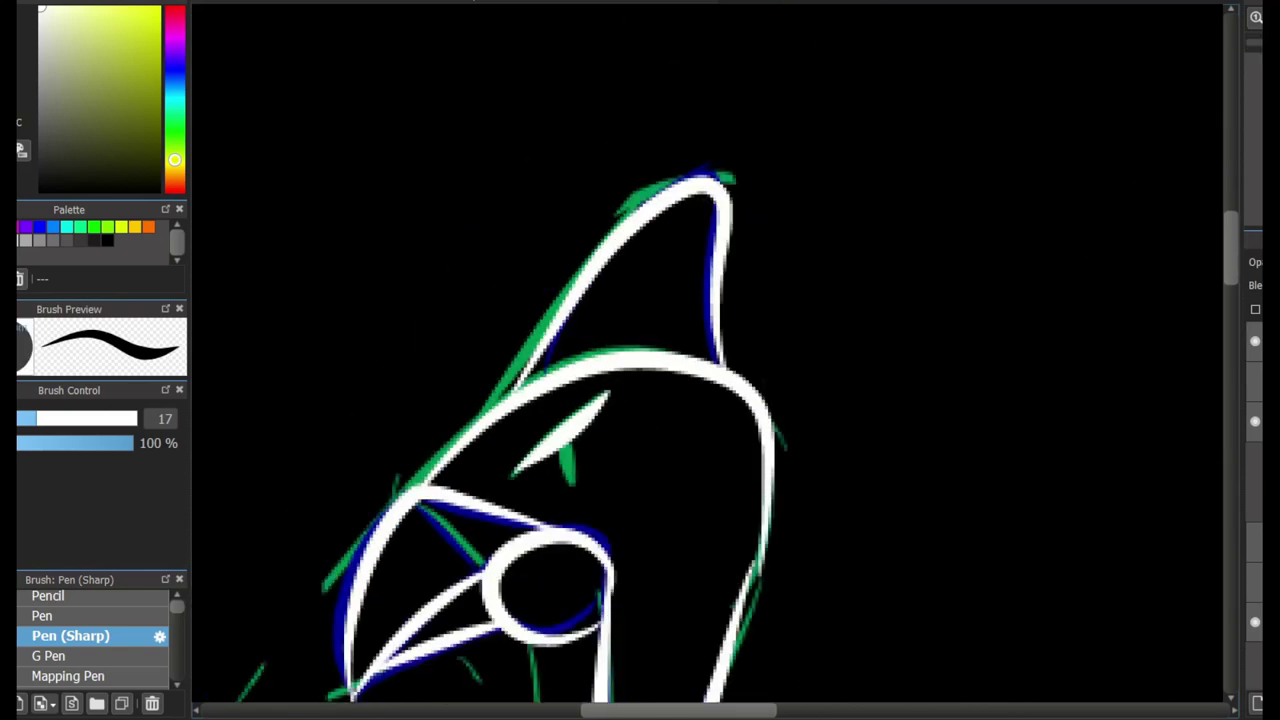
{"action": "left_click_drag", "start_coordinate": [700, 450], "coordinate": [923, 107]}
{"action": "left_click_drag", "start_coordinate": [1028, 146], "coordinate": [877, 303]}
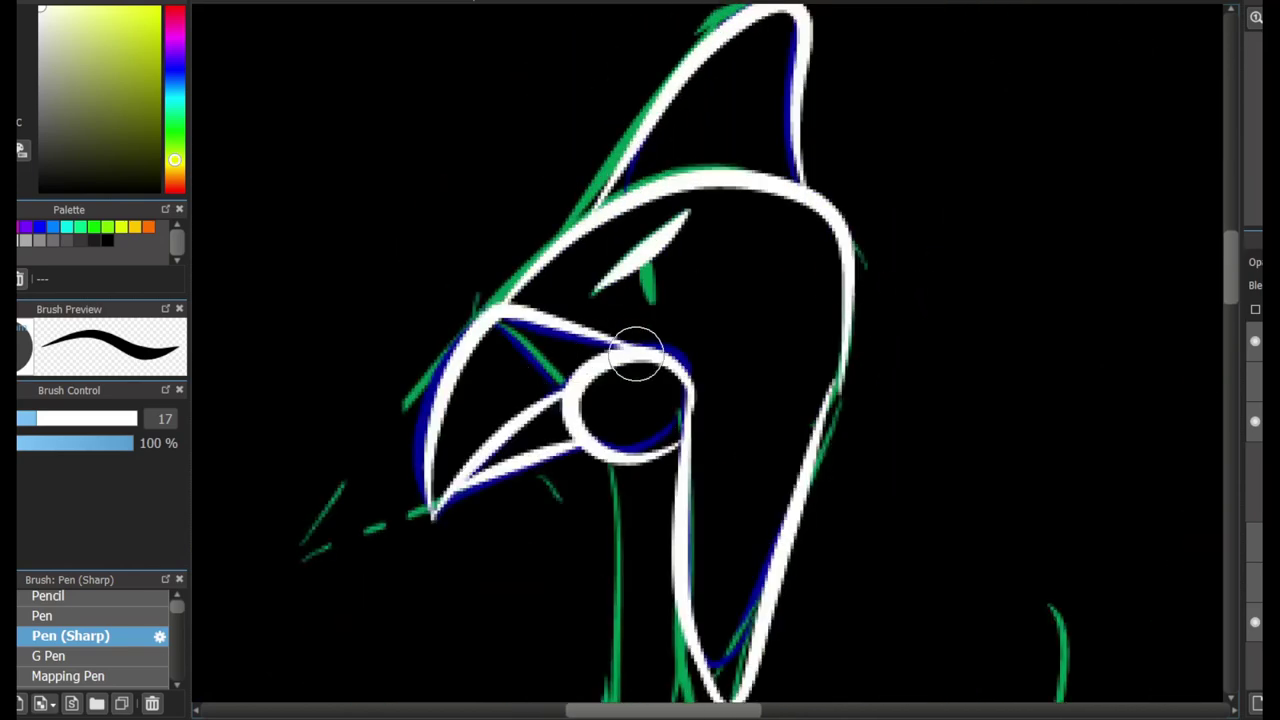
{"action": "left_click_drag", "start_coordinate": [506, 338], "coordinate": [491, 361]}
- Ink the pointed toes of the bird's right-hand foot as a white zigzag over the axe handle
{"action": "left_click_drag", "start_coordinate": [450, 420], "coordinate": [440, 600]}
{"action": "scroll", "coordinate": [600, 450], "scroll_direction": "up", "scroll_amount": 5}
{"action": "mouse_move", "coordinate": [858, 512]}
{"action": "left_mouse_down"}
{"action": "mouse_move", "coordinate": [898, 432]}
{"action": "mouse_move", "coordinate": [830, 555]}
{"action": "left_mouse_up"}
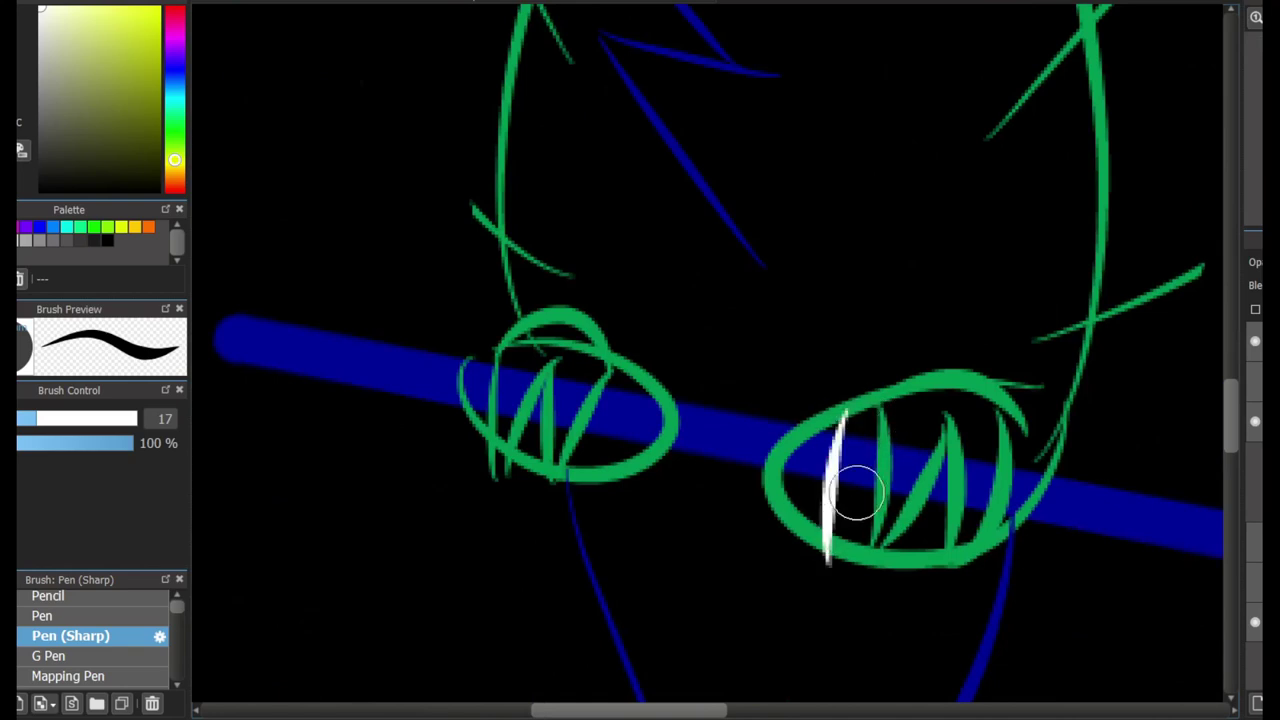
{"action": "key", "text": "ctrl+z"}
{"action": "mouse_move", "coordinate": [846, 400]}
{"action": "left_mouse_down"}
{"action": "mouse_move", "coordinate": [829, 517]}
{"action": "mouse_move", "coordinate": [907, 437]}
{"action": "mouse_move", "coordinate": [873, 540]}
{"action": "mouse_move", "coordinate": [922, 503]}
{"action": "mouse_move", "coordinate": [975, 540]}
{"action": "left_mouse_up"}
{"action": "key", "text": "ctrl+z"}
{"action": "key", "text": "ctrl+z"}
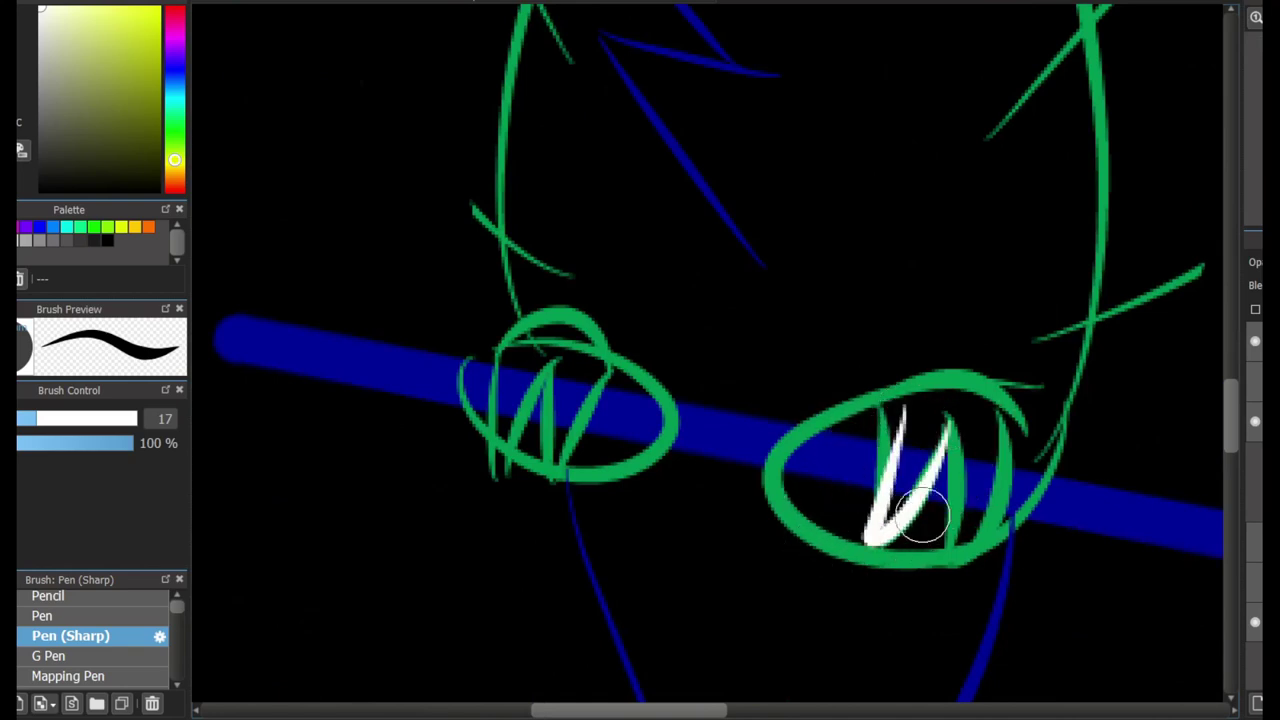
{"action": "left_click_drag", "start_coordinate": [995, 420], "coordinate": [955, 545]}
- Ink the rounded top of the right-hand foot as a white arch joining the outer toes
{"action": "mouse_move", "coordinate": [870, 408]}
{"action": "left_mouse_down"}
{"action": "mouse_move", "coordinate": [858, 444]}
{"action": "mouse_move", "coordinate": [880, 471]}
{"action": "mouse_move", "coordinate": [853, 401]}
{"action": "mouse_move", "coordinate": [982, 430]}
{"action": "left_mouse_up"}
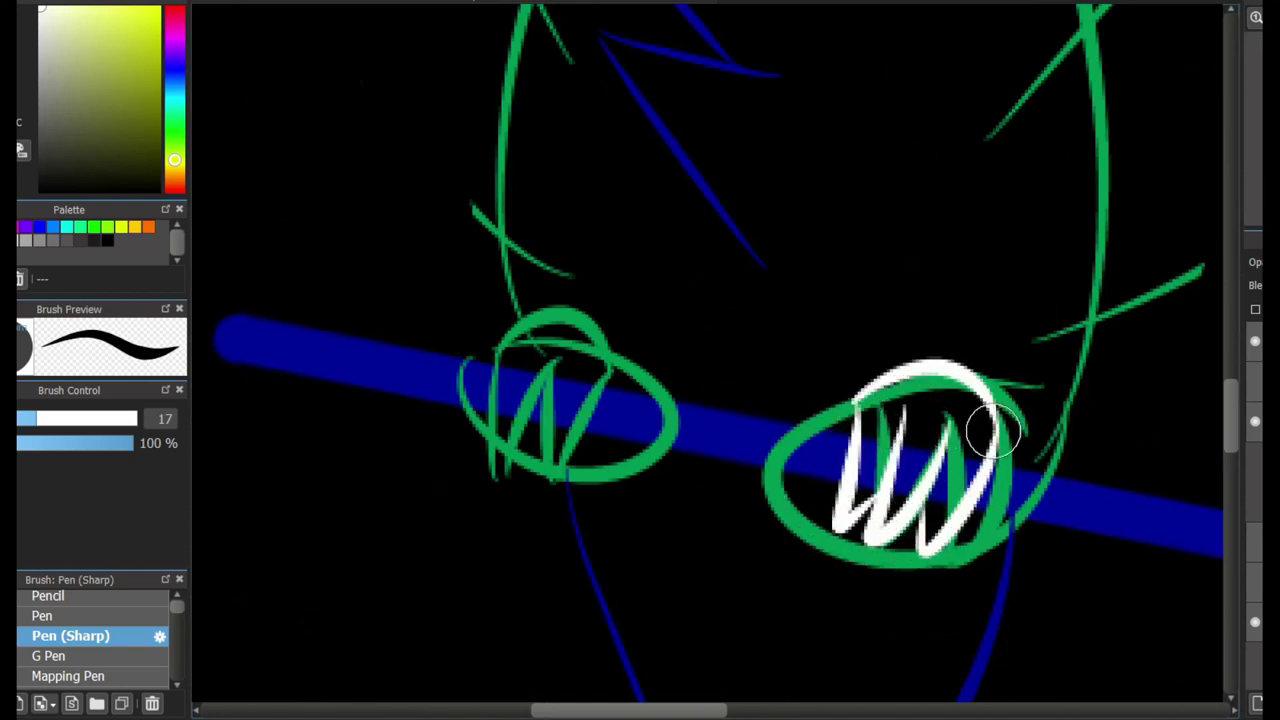
{"action": "key", "text": "ctrl+z"}
{"action": "left_click_drag", "start_coordinate": [855, 405], "coordinate": [1000, 445]}
{"action": "key", "text": "ctrl+z"}
- Ink the pointed toes of the left-hand foot as a white zigzag over the axe handle
{"action": "mouse_move", "coordinate": [615, 360]}
{"action": "left_mouse_down"}
{"action": "mouse_move", "coordinate": [560, 505]}
{"action": "mouse_move", "coordinate": [530, 495]}
{"action": "left_mouse_up"}
{"action": "key", "text": "ctrl+z"}
{"action": "mouse_move", "coordinate": [551, 340]}
{"action": "left_mouse_down"}
{"action": "mouse_move", "coordinate": [585, 362]}
{"action": "mouse_move", "coordinate": [517, 350]}
{"action": "mouse_move", "coordinate": [498, 496]}
{"action": "mouse_move", "coordinate": [555, 480]}
{"action": "left_mouse_up"}
{"action": "key", "text": "ctrl+z"}
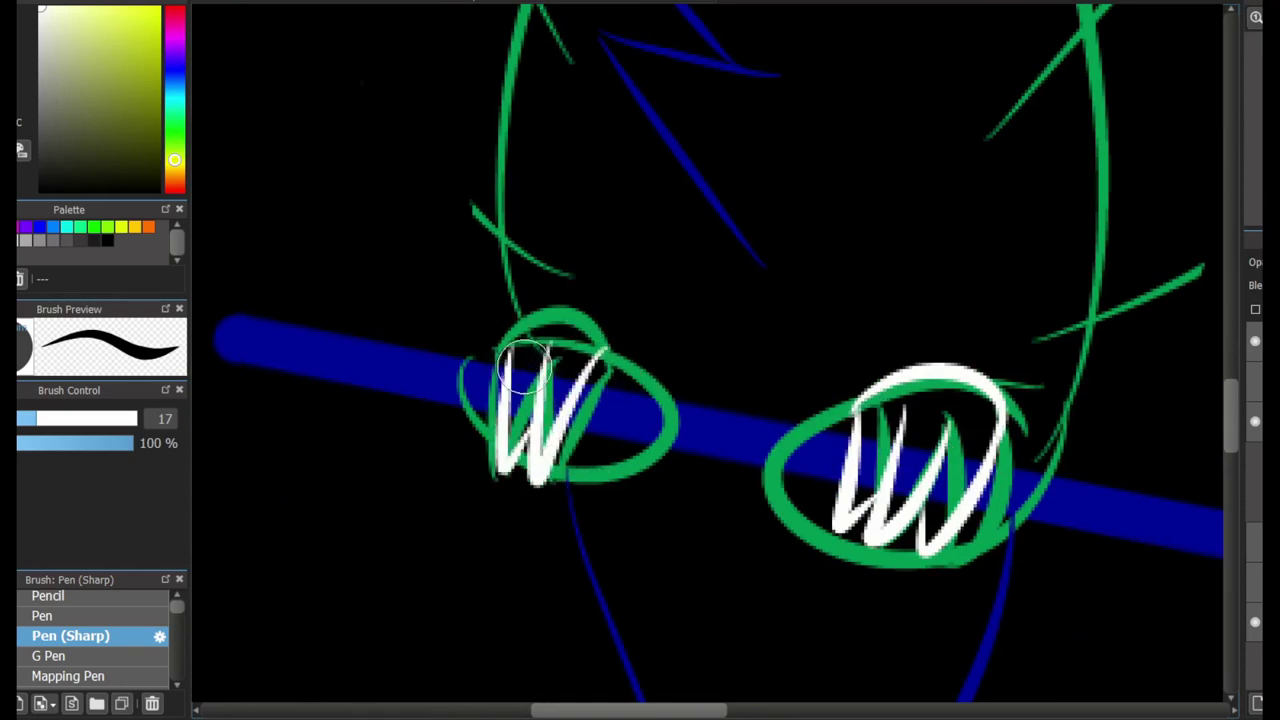
{"action": "key", "text": "ctrl+z"}
{"action": "left_click_drag", "start_coordinate": [486, 357], "coordinate": [594, 437]}
{"action": "key", "text": "ctrl+z"}
{"action": "mouse_move", "coordinate": [600, 360]}
{"action": "left_mouse_down"}
{"action": "mouse_move", "coordinate": [560, 470]}
{"action": "mouse_move", "coordinate": [672, 330]}
{"action": "left_mouse_up"}
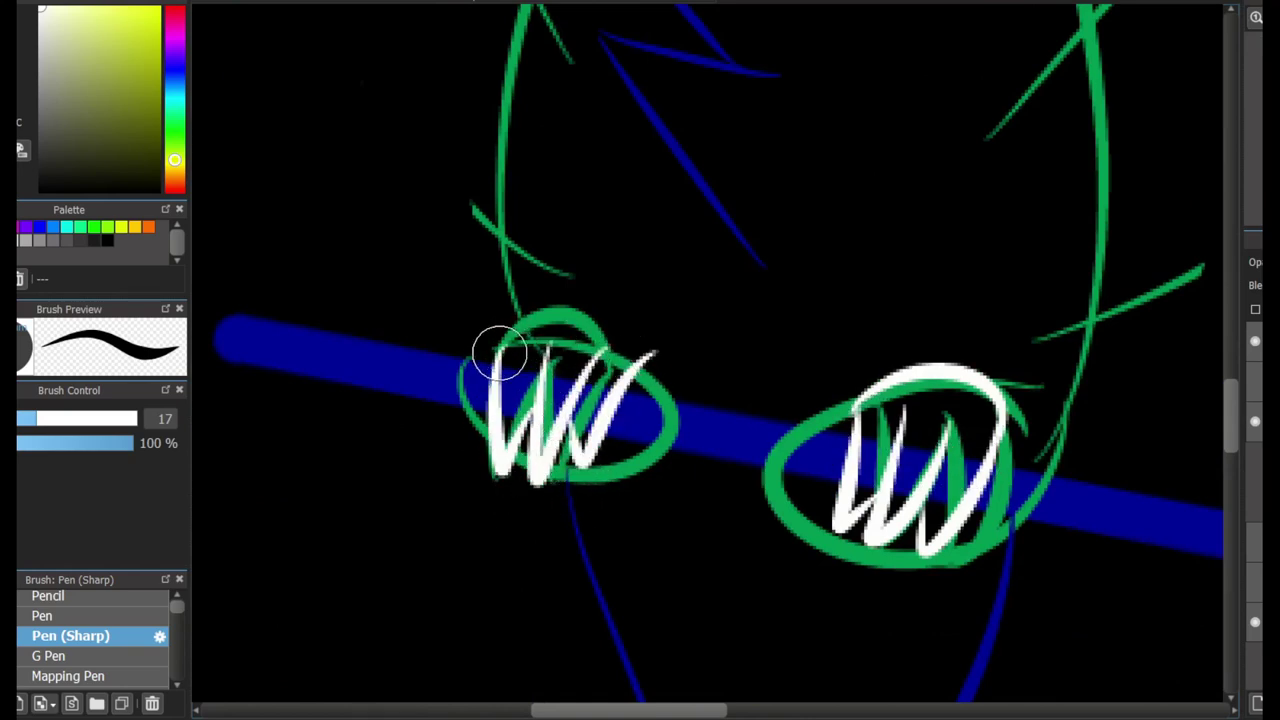
- Ink the rounded top of the left-hand foot as a white arch over its toes
{"action": "mouse_move", "coordinate": [493, 350]}
{"action": "left_mouse_down"}
{"action": "mouse_move", "coordinate": [631, 313]}
{"action": "mouse_move", "coordinate": [663, 343]}
{"action": "left_mouse_up"}
{"action": "key", "text": "ctrl+z"}
{"action": "mouse_move", "coordinate": [495, 355]}
{"action": "left_mouse_down"}
{"action": "mouse_move", "coordinate": [525, 326]}
{"action": "mouse_move", "coordinate": [675, 372]}
{"action": "left_mouse_up"}
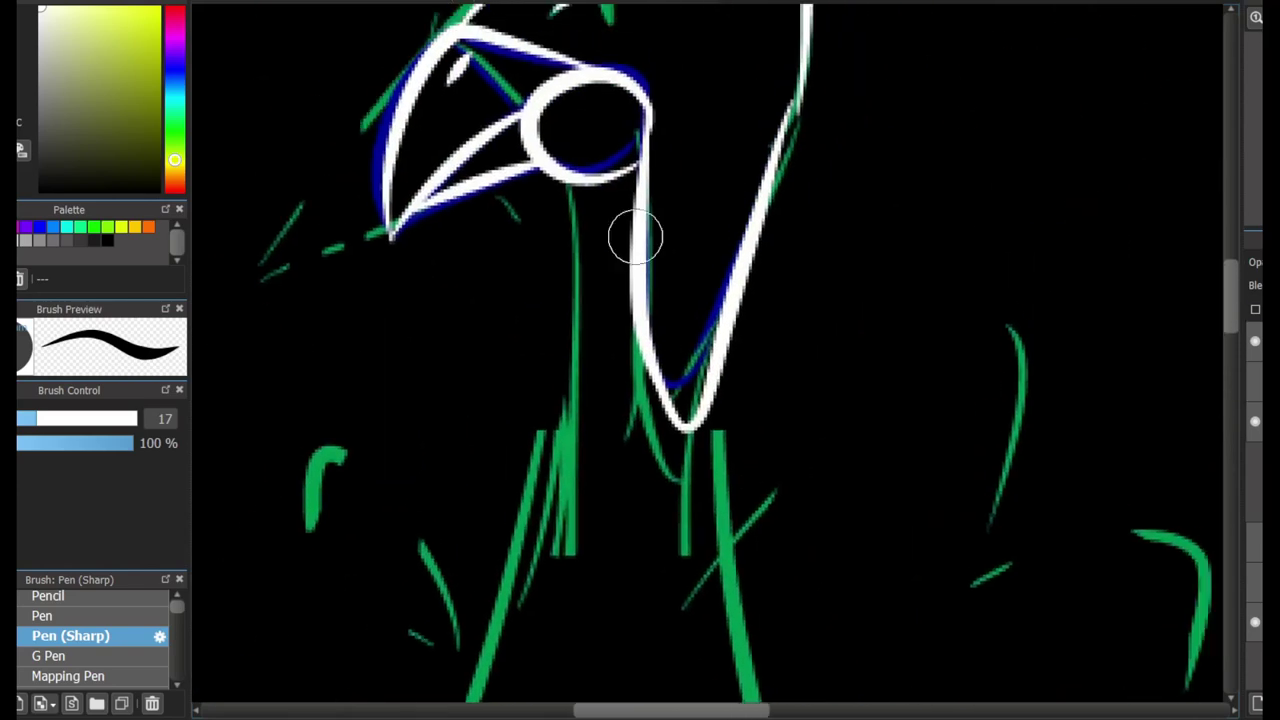
- Ink both sides of the neck in white, from the cheek circle and the wattle tip down to the body
{"action": "left_click_drag", "start_coordinate": [566, 178], "coordinate": [577, 463]}
{"action": "key", "text": "ctrl+z"}
{"action": "scroll", "coordinate": [537, 578], "scroll_direction": "down", "scroll_amount": 3}
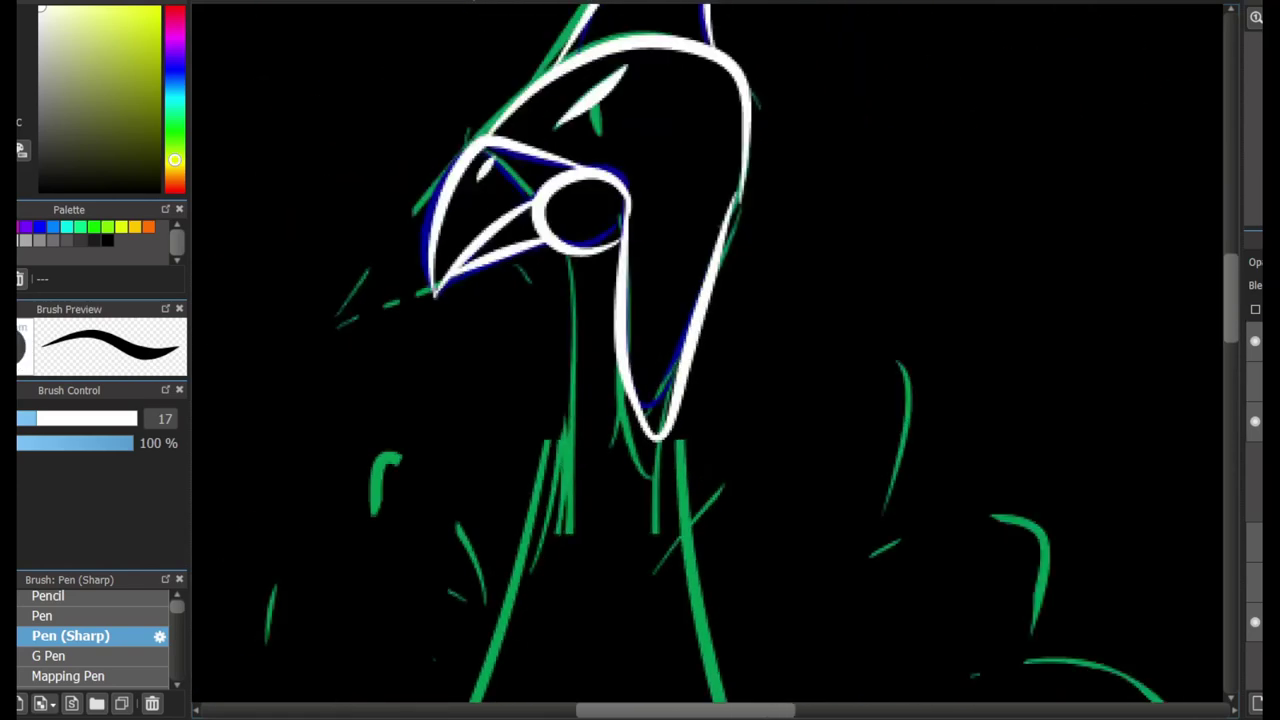
{"action": "mouse_move", "coordinate": [520, 570]}
{"action": "left_mouse_down"}
{"action": "mouse_move", "coordinate": [646, 166]}
{"action": "mouse_move", "coordinate": [514, 591]}
{"action": "left_mouse_up"}
{"action": "key", "text": "ctrl+z"}
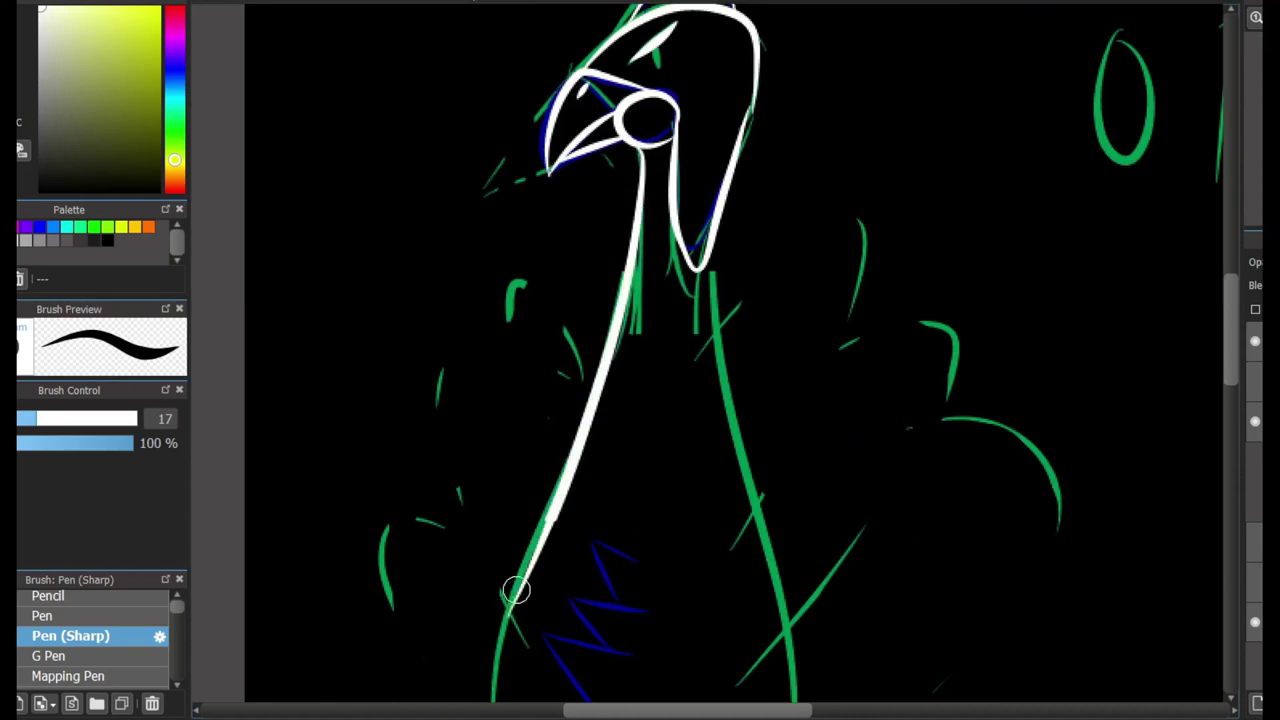
{"action": "key", "text": "ctrl+z"}
{"action": "left_click_drag", "start_coordinate": [711, 260], "coordinate": [799, 640]}
{"action": "scroll", "coordinate": [745, 448], "scroll_direction": "down", "scroll_amount": 5}
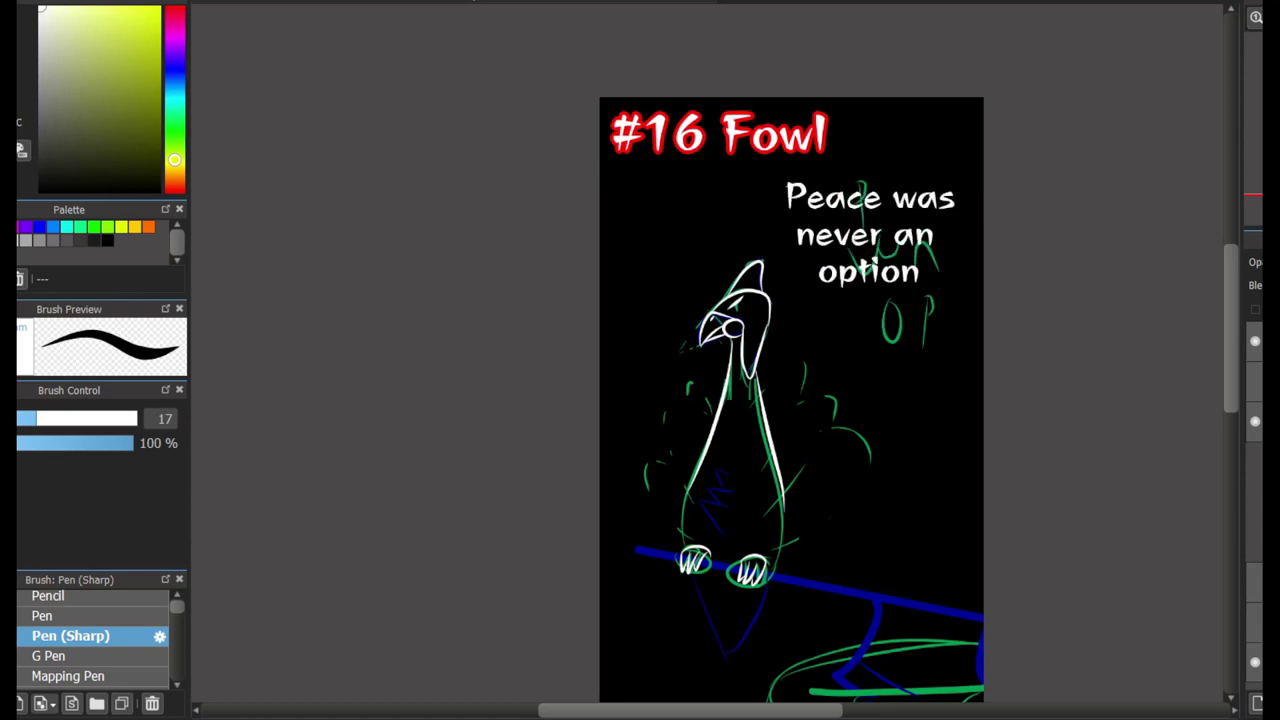
{"action": "scroll", "coordinate": [941, 203], "scroll_direction": "up", "scroll_amount": 3}
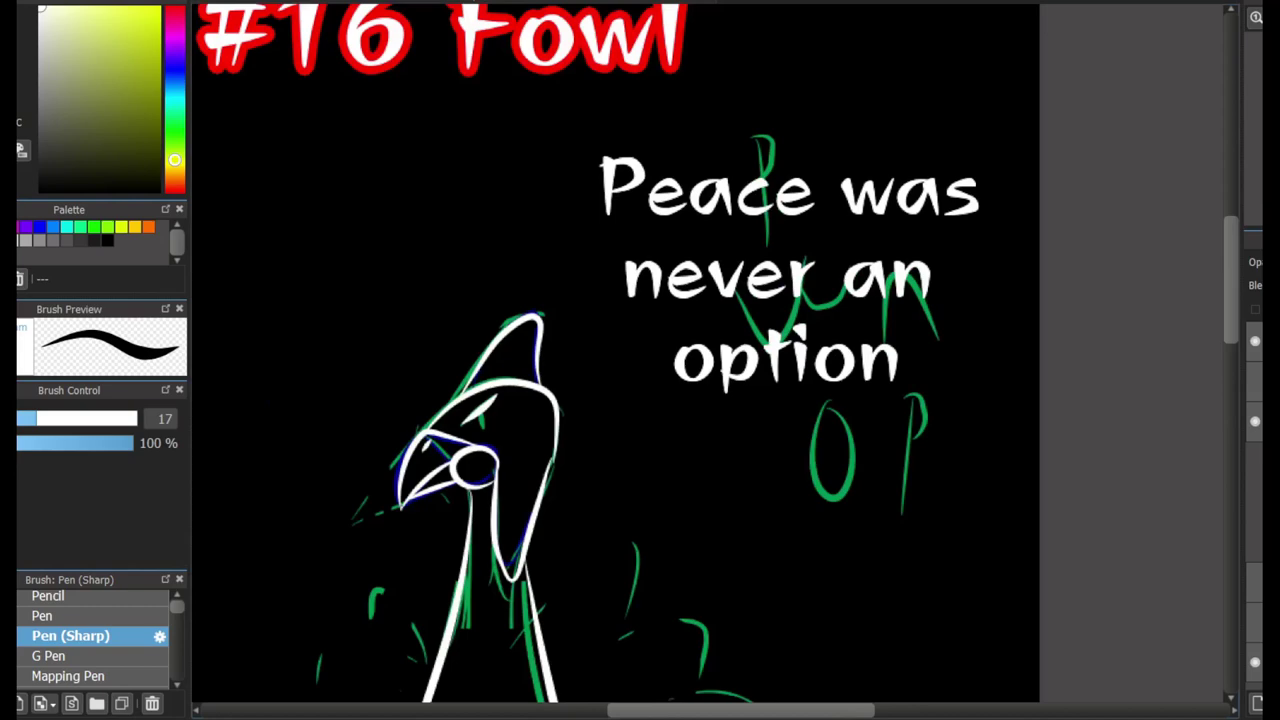
{"action": "scroll", "coordinate": [615, 360], "scroll_direction": "down", "scroll_amount": 3}
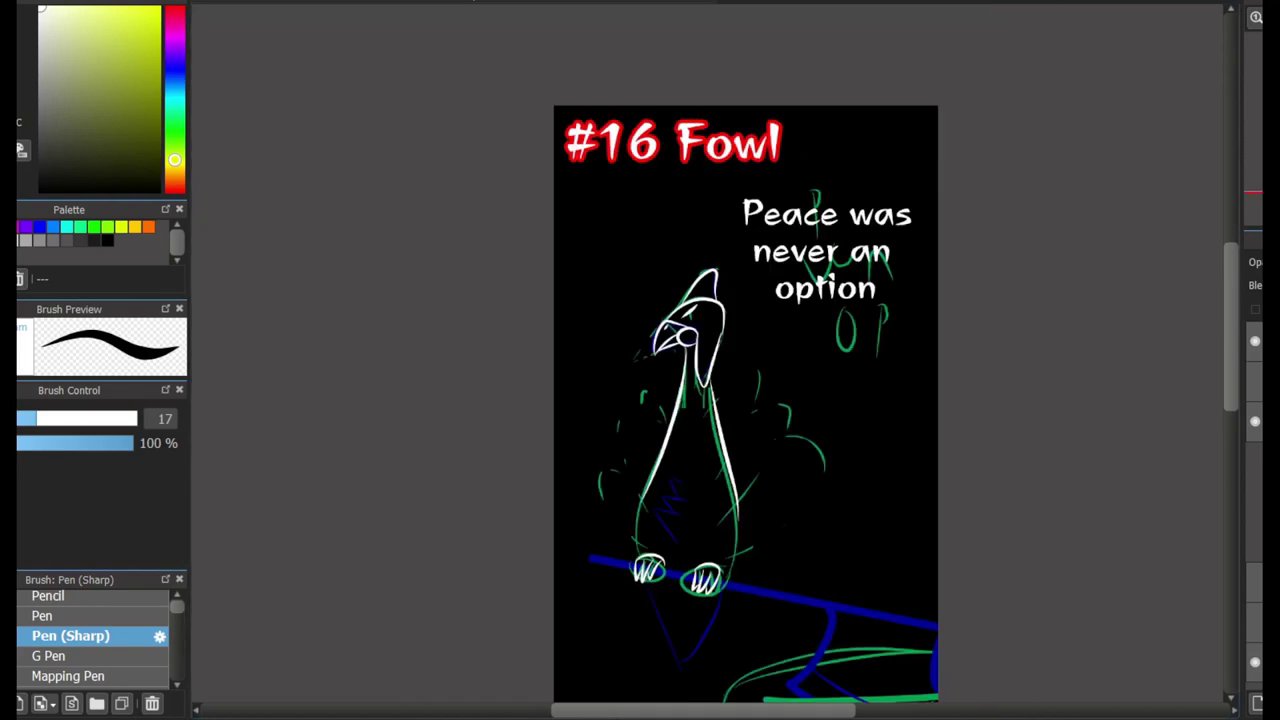
{"action": "scroll", "coordinate": [770, 360], "scroll_direction": "up", "scroll_amount": 2}
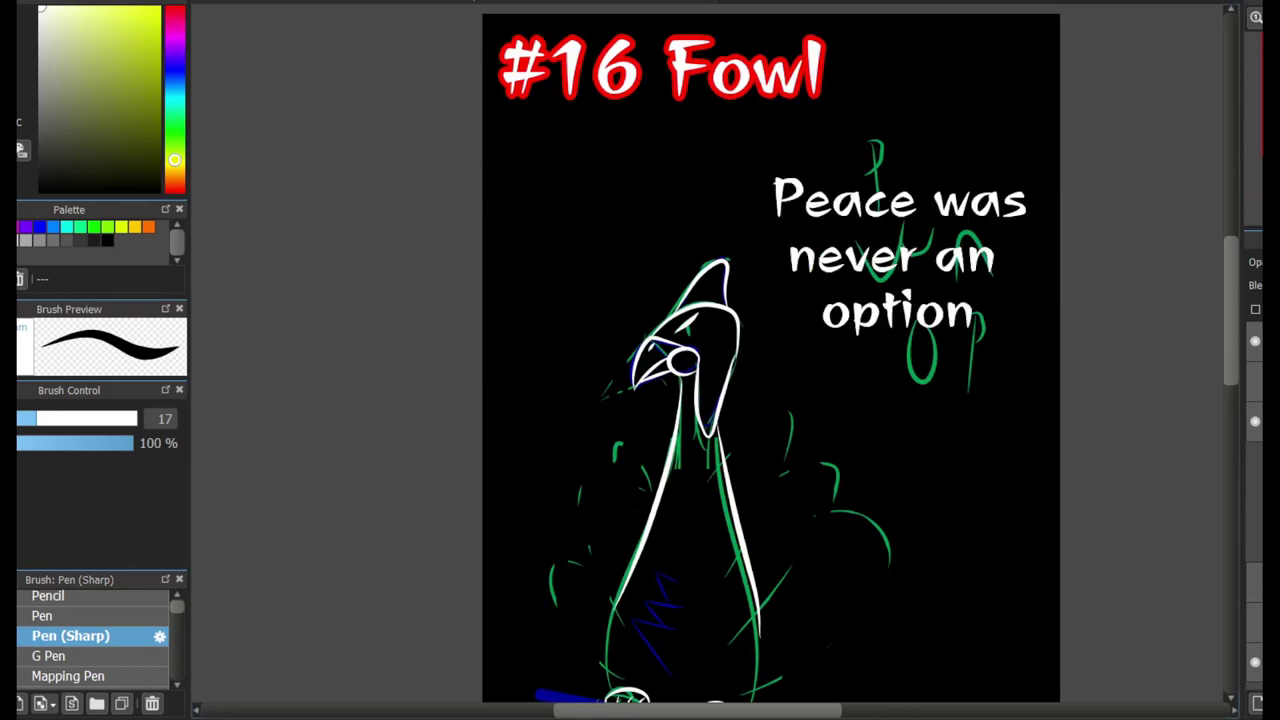
- Try to ink the stump's left side and upper rim in white as one continuous curve
{"action": "scroll", "coordinate": [700, 600], "scroll_direction": "up", "scroll_amount": 3}
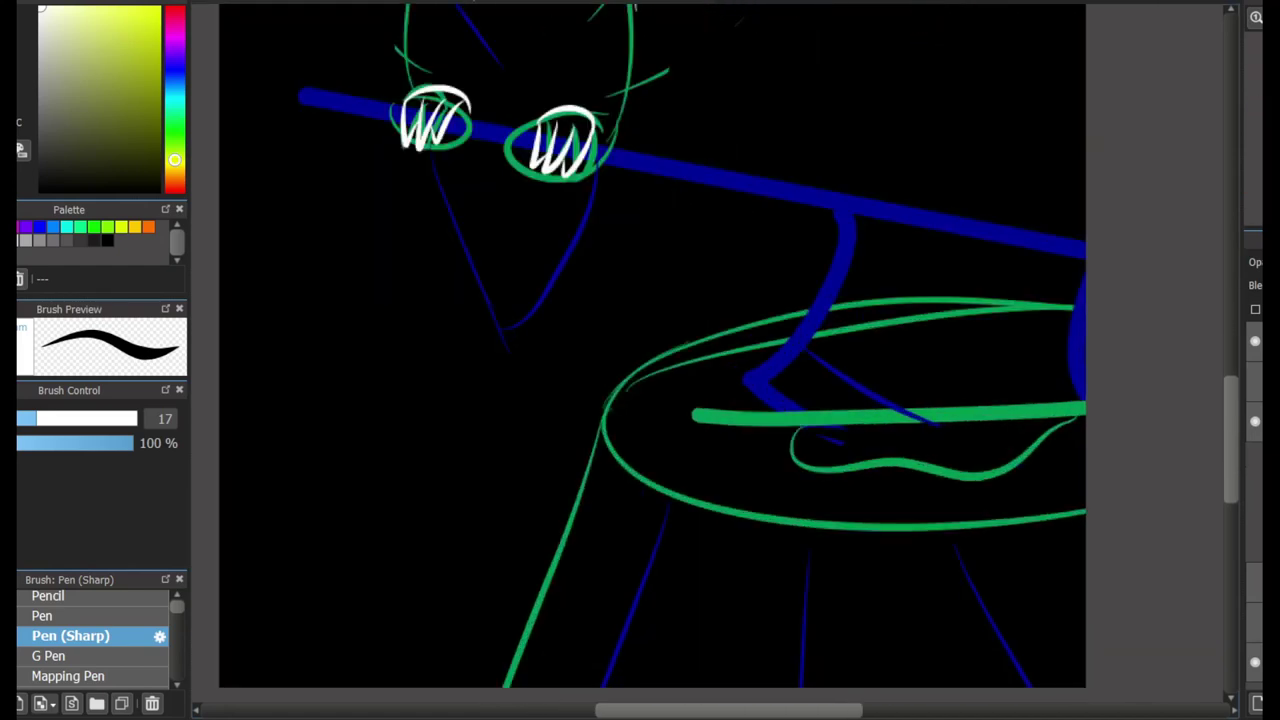
{"action": "scroll", "coordinate": [716, 301], "scroll_direction": "down", "scroll_amount": 2}
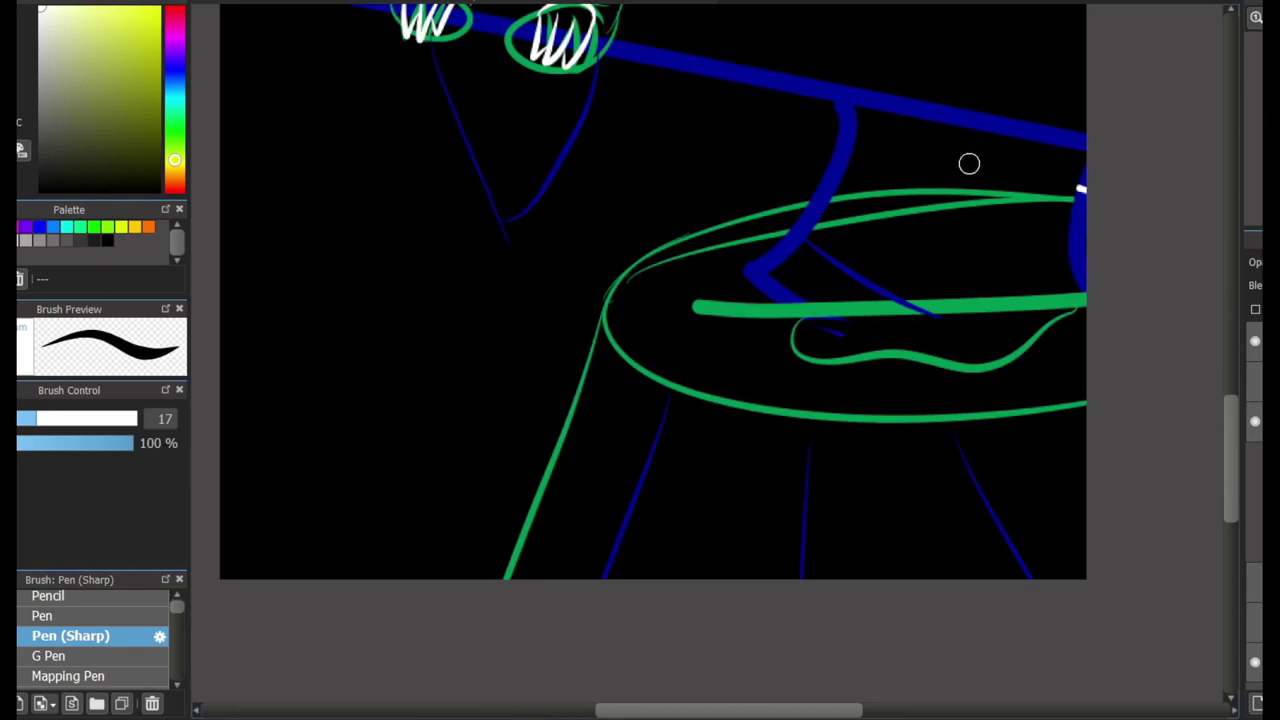
{"action": "mouse_move", "coordinate": [511, 603]}
{"action": "left_mouse_down"}
{"action": "mouse_move", "coordinate": [621, 293]}
{"action": "mouse_move", "coordinate": [980, 234]}
{"action": "left_mouse_up"}
{"action": "key", "text": "ctrl+z"}
{"action": "left_click_drag", "start_coordinate": [469, 631], "coordinate": [1012, 243]}
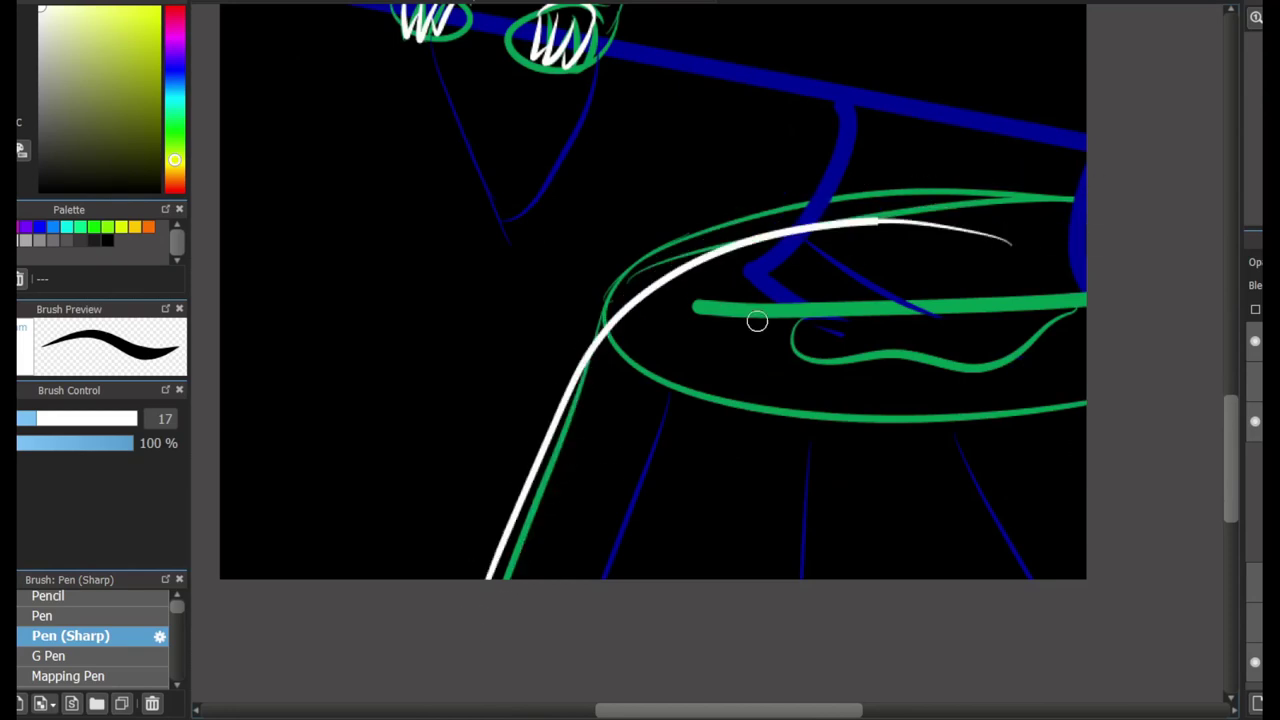
{"action": "key", "text": "ctrl+z"}
{"action": "mouse_move", "coordinate": [500, 576]}
{"action": "left_mouse_down"}
{"action": "mouse_move", "coordinate": [780, 209]}
{"action": "mouse_move", "coordinate": [1060, 192]}
{"action": "left_mouse_up"}
{"action": "key", "text": "ctrl+z"}
{"action": "left_click_drag", "start_coordinate": [505, 572], "coordinate": [1058, 188]}
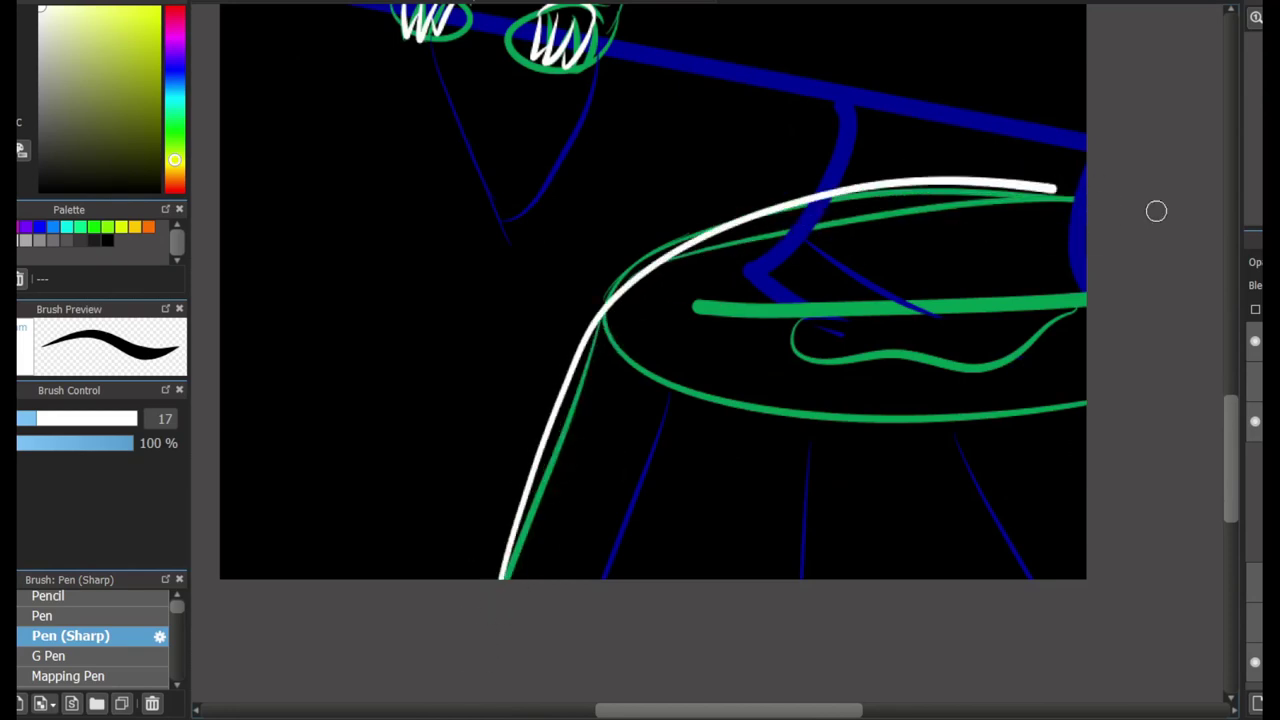
- Ink the oval rim of the stump's top surface in white over the green sketch
{"action": "left_click_drag", "start_coordinate": [626, 286], "coordinate": [1080, 412]}
{"action": "key", "text": "ctrl+z"}
{"action": "mouse_move", "coordinate": [600, 305]}
{"action": "left_mouse_down"}
{"action": "mouse_move", "coordinate": [1077, 443]}
{"action": "mouse_move", "coordinate": [624, 367]}
{"action": "mouse_move", "coordinate": [1084, 196]}
{"action": "left_mouse_up"}
{"action": "key", "text": "ctrl+z"}
{"action": "key", "text": "ctrl+z"}
- Try to ink the stump's left side in white from the oval rim to the lower canvas edge
{"action": "left_click_drag", "start_coordinate": [650, 256], "coordinate": [445, 682]}
{"action": "key", "text": "ctrl+z"}
{"action": "key", "text": "ctrl+z"}
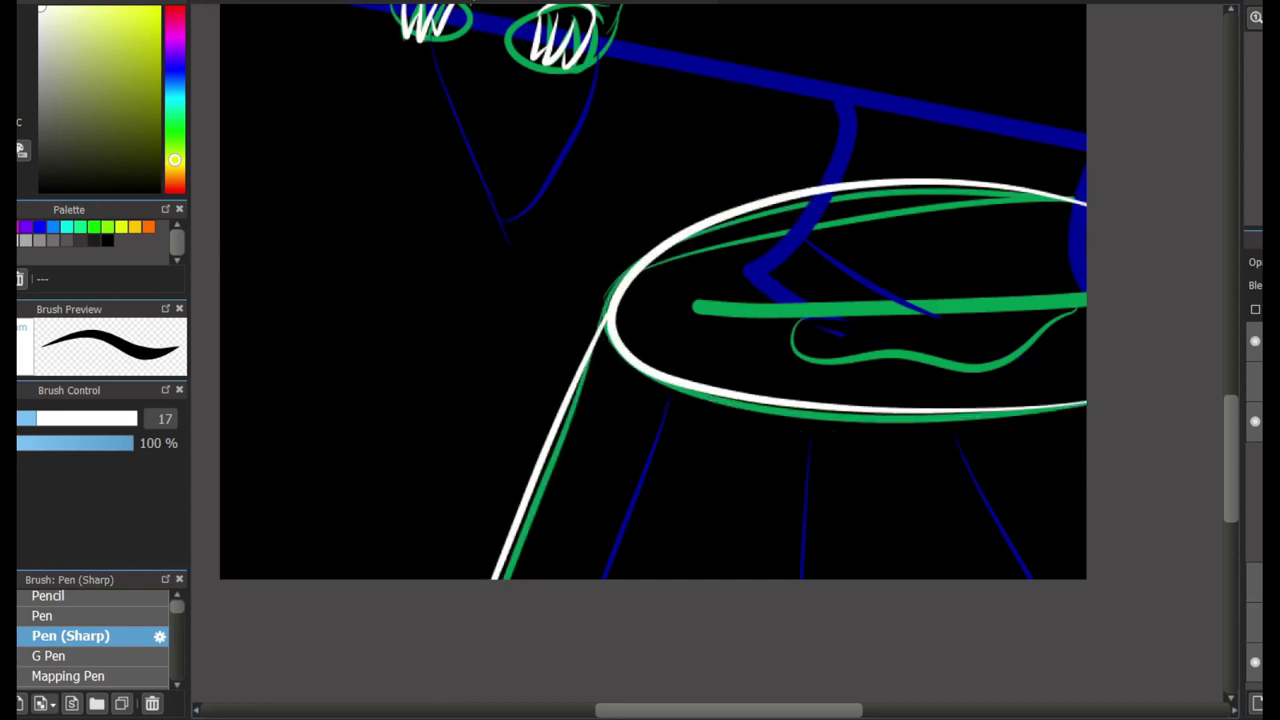
{"action": "key", "text": "ctrl+z"}
{"action": "key", "text": "ctrl+z"}
{"action": "left_click_drag", "start_coordinate": [650, 256], "coordinate": [447, 682]}
{"action": "scroll", "coordinate": [551, 430], "scroll_direction": "up", "scroll_amount": 1}
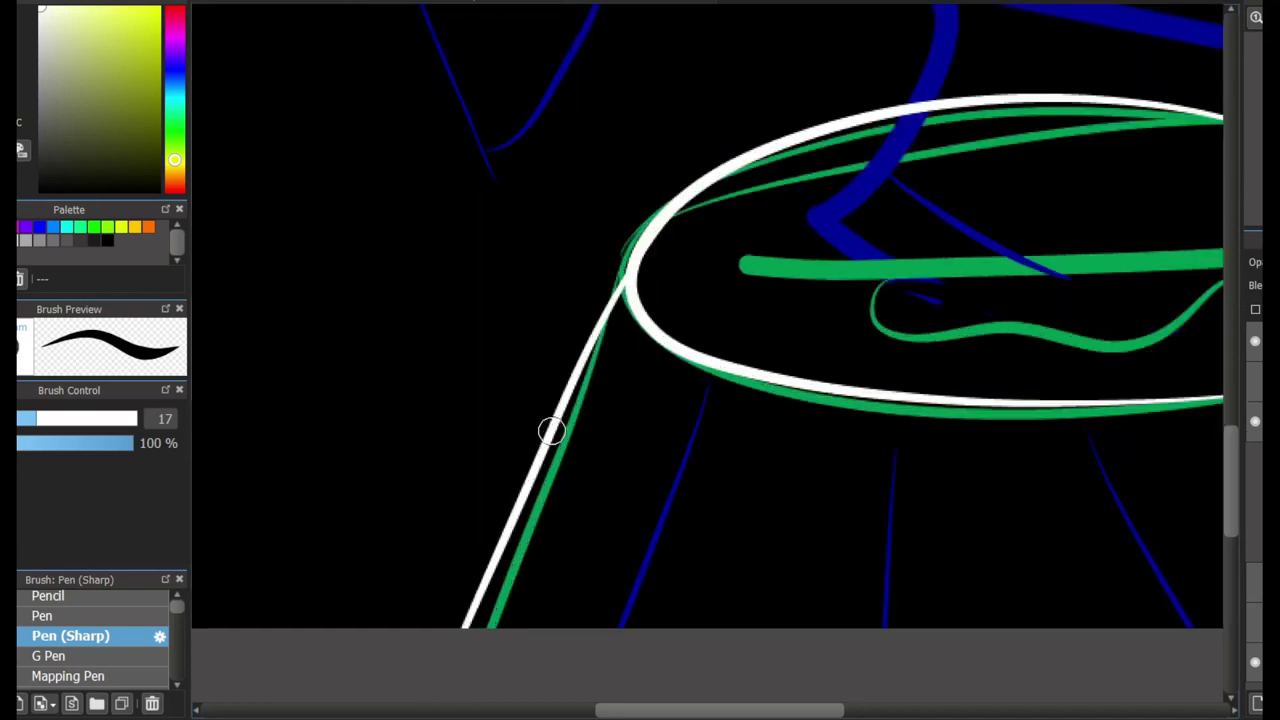
- Undo the stump's left side line and retry it with strokes starting from different points on the rim
{"action": "key", "text": "ctrl+z"}
{"action": "mouse_move", "coordinate": [458, 622]}
{"action": "left_mouse_down"}
{"action": "mouse_move", "coordinate": [571, 337]}
{"action": "mouse_move", "coordinate": [660, 250]}
{"action": "left_mouse_up"}
{"action": "key", "text": "ctrl+z"}
{"action": "left_click_drag", "start_coordinate": [660, 250], "coordinate": [455, 625]}
{"action": "key", "text": "ctrl+z"}
{"action": "left_click_drag", "start_coordinate": [697, 186], "coordinate": [471, 620]}
{"action": "key", "text": "ctrl+z"}
{"action": "left_click_drag", "start_coordinate": [650, 250], "coordinate": [478, 628]}
{"action": "key", "text": "ctrl+z"}
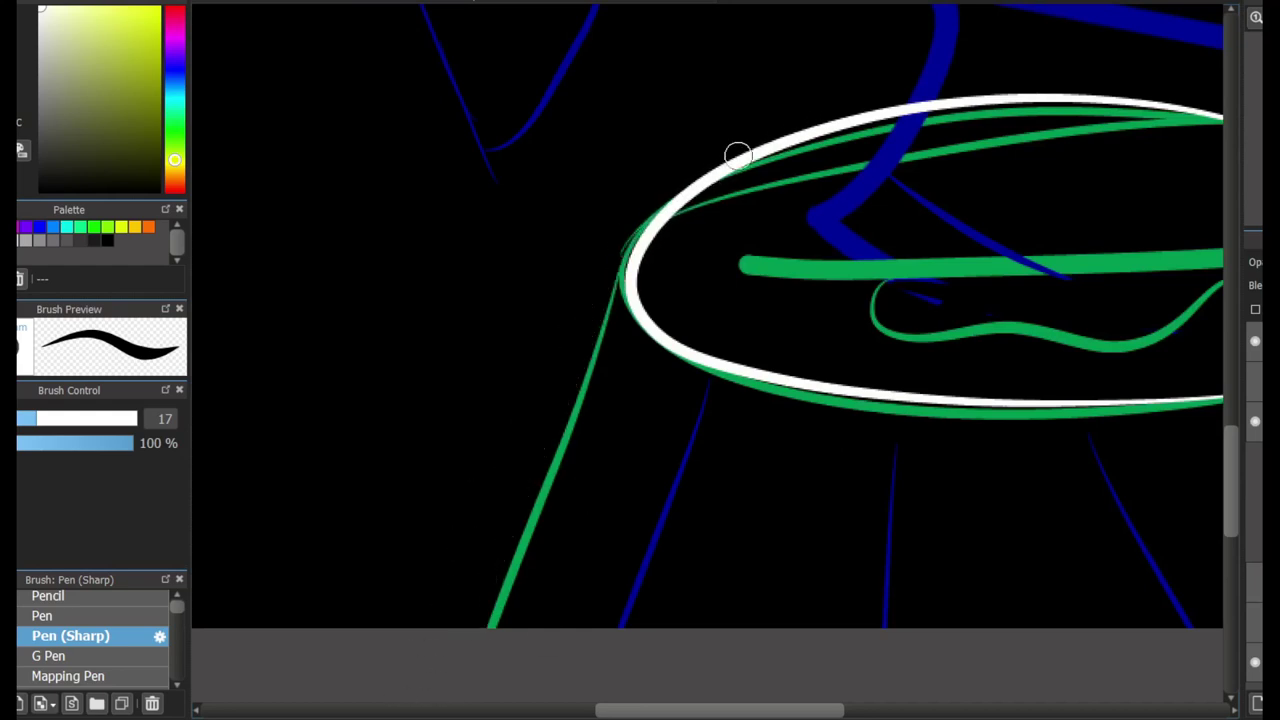
- Try further strokes for the stump's left side, extending them up along the rim, and undo them
{"action": "left_click_drag", "start_coordinate": [685, 205], "coordinate": [512, 485]}
{"action": "key", "text": "ctrl+z"}
{"action": "left_click_drag", "start_coordinate": [486, 601], "coordinate": [700, 195]}
{"action": "key", "text": "ctrl+z"}
{"action": "mouse_move", "coordinate": [477, 640]}
{"action": "left_mouse_down"}
{"action": "mouse_move", "coordinate": [706, 191]}
{"action": "mouse_move", "coordinate": [634, 290]}
{"action": "mouse_move", "coordinate": [486, 623]}
{"action": "mouse_move", "coordinate": [629, 257]}
{"action": "mouse_move", "coordinate": [771, 143]}
{"action": "left_mouse_up"}
{"action": "key", "text": "ctrl+z"}
{"action": "key", "text": "ctrl+z"}
{"action": "key", "text": "ctrl+z"}
{"action": "key", "text": "ctrl+z"}
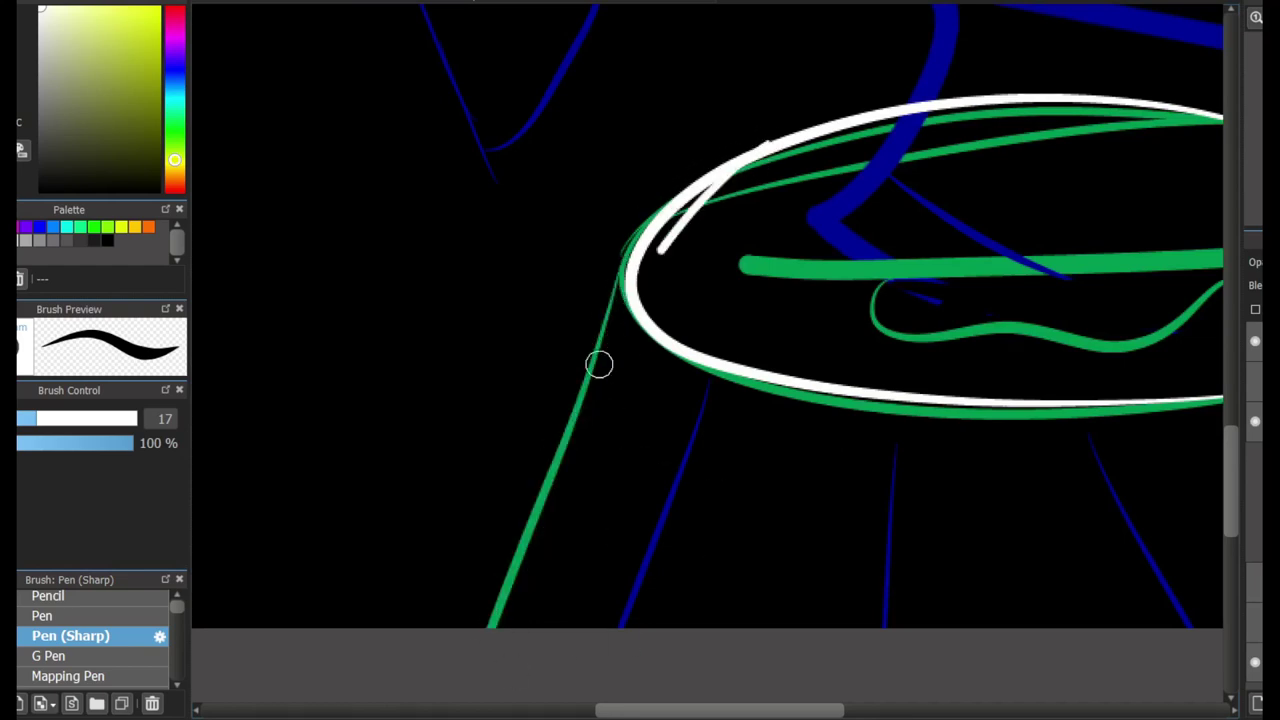
{"action": "key", "text": "ctrl+z"}
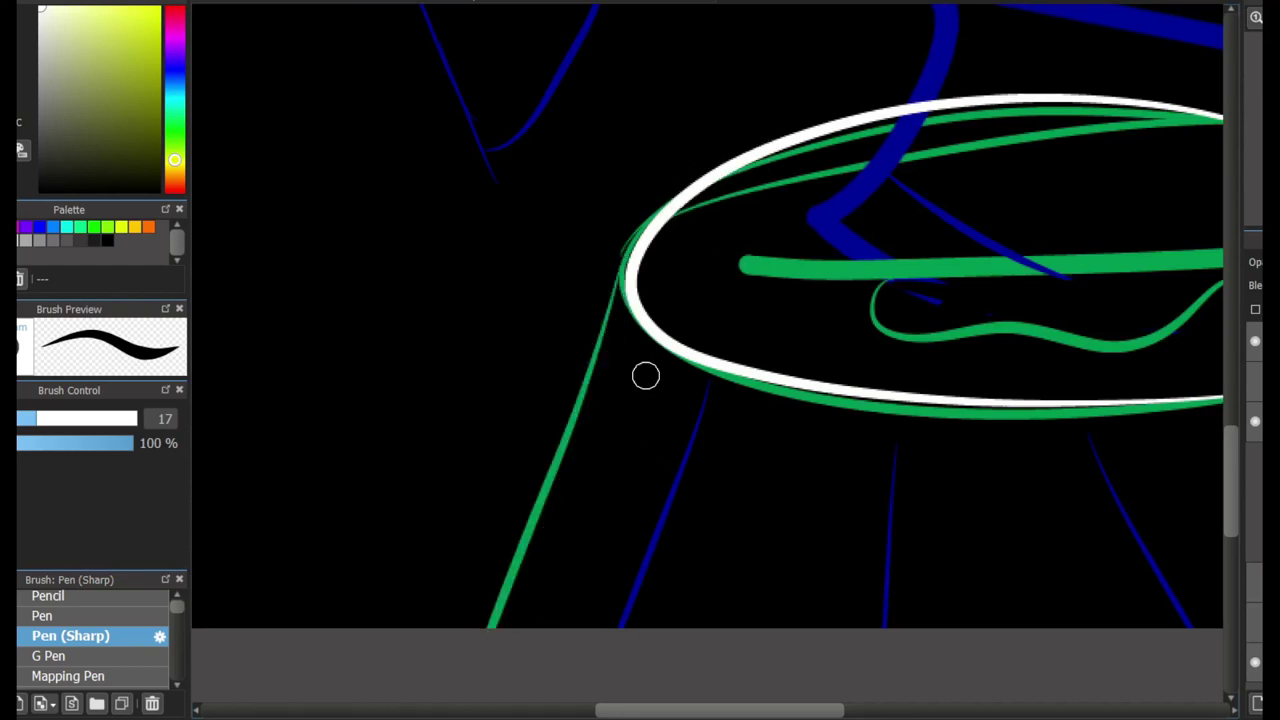
- Ink the stump's left side in white close to the green guide, from the rim down past the canvas edge
{"action": "mouse_move", "coordinate": [800, 147]}
{"action": "left_mouse_down"}
{"action": "mouse_move", "coordinate": [523, 500]}
{"action": "mouse_move", "coordinate": [480, 628]}
{"action": "mouse_move", "coordinate": [638, 252]}
{"action": "left_mouse_up"}
{"action": "key", "text": "ctrl+z"}
{"action": "key", "text": "ctrl+z"}
{"action": "left_click_drag", "start_coordinate": [657, 206], "coordinate": [482, 626]}
- Ink the three bark lines below the stump's rim in white over the blue guides
{"action": "left_click_drag", "start_coordinate": [698, 396], "coordinate": [620, 628]}
{"action": "left_click_drag", "start_coordinate": [720, 710], "coordinate": [775, 710]}
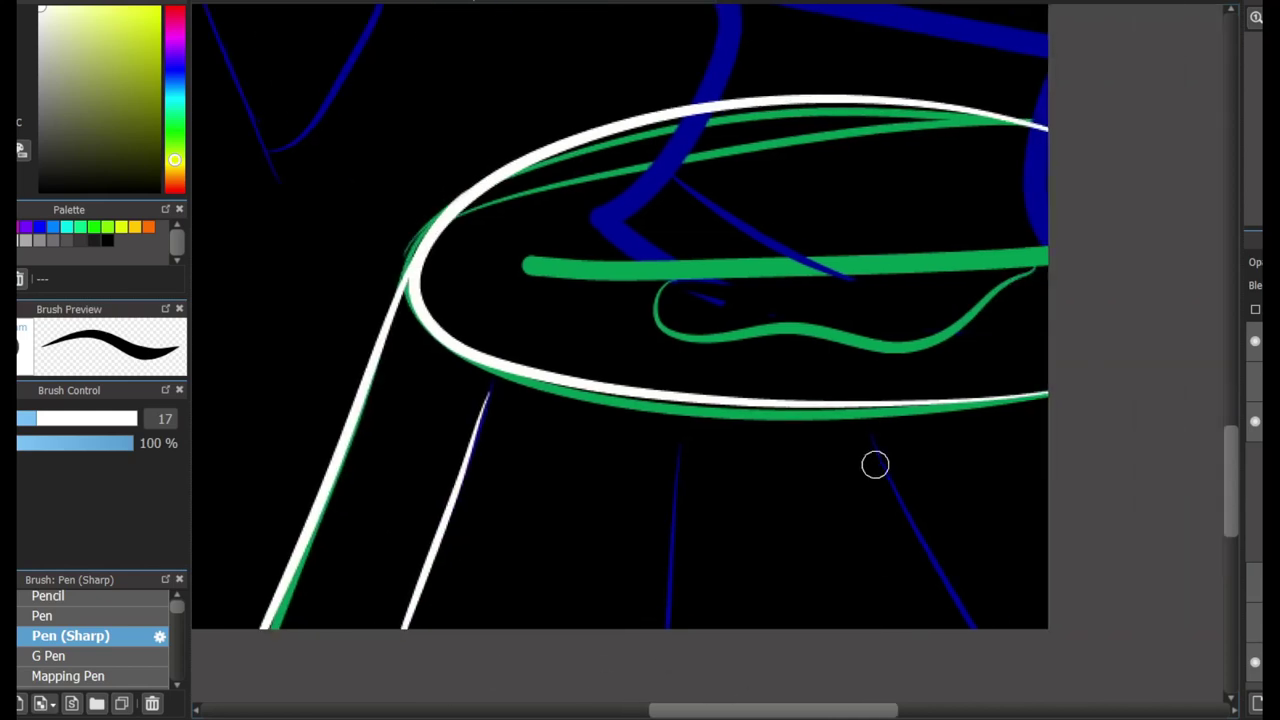
{"action": "left_click_drag", "start_coordinate": [925, 414], "coordinate": [1018, 628]}
{"action": "left_click_drag", "start_coordinate": [712, 426], "coordinate": [716, 628]}
- Try to ink the thick green cut line across the stump's top surface in white
{"action": "left_click_drag", "start_coordinate": [900, 300], "coordinate": [990, 405]}
{"action": "mouse_move", "coordinate": [615, 372]}
{"action": "left_mouse_down"}
{"action": "mouse_move", "coordinate": [1065, 383]}
{"action": "mouse_move", "coordinate": [1007, 394]}
{"action": "mouse_move", "coordinate": [1127, 370]}
{"action": "left_mouse_up"}
{"action": "key", "text": "ctrl+z"}
{"action": "key", "text": "ctrl+z"}
{"action": "key", "text": "ctrl+z"}
{"action": "left_click_drag", "start_coordinate": [630, 380], "coordinate": [1140, 370]}
{"action": "key", "text": "ctrl+z"}
- Ink a thin white zigzag feather edge across the neck between its two sides, and switch to the eraser
{"action": "scroll", "coordinate": [1157, 371], "scroll_direction": "down", "scroll_amount": 3}
{"action": "scroll", "coordinate": [660, 360], "scroll_direction": "up", "scroll_amount": 5}
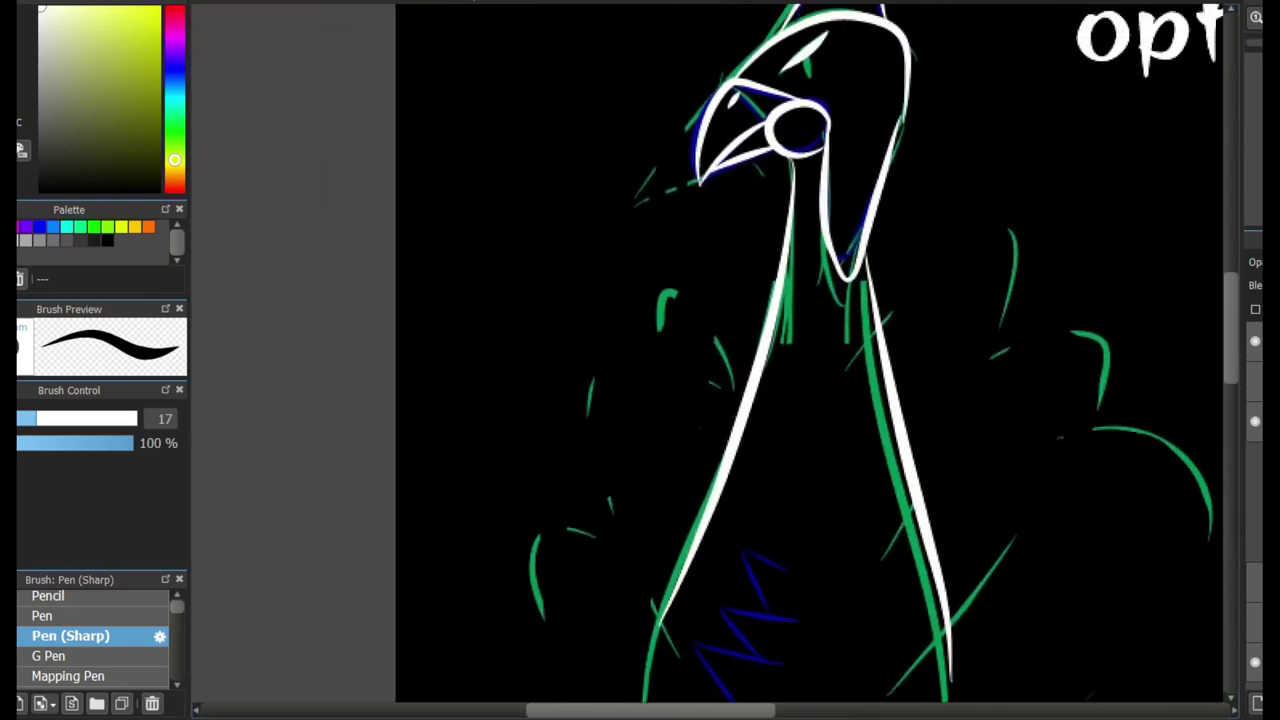
{"action": "mouse_move", "coordinate": [737, 378]}
{"action": "left_mouse_down"}
{"action": "mouse_move", "coordinate": [726, 431]}
{"action": "mouse_move", "coordinate": [741, 465]}
{"action": "mouse_move", "coordinate": [759, 390]}
{"action": "mouse_move", "coordinate": [767, 432]}
{"action": "mouse_move", "coordinate": [724, 495]}
{"action": "mouse_move", "coordinate": [766, 371]}
{"action": "mouse_move", "coordinate": [726, 496]}
{"action": "mouse_move", "coordinate": [770, 391]}
{"action": "mouse_move", "coordinate": [778, 477]}
{"action": "mouse_move", "coordinate": [803, 391]}
{"action": "mouse_move", "coordinate": [848, 422]}
{"action": "left_mouse_up"}
{"action": "key", "text": "ctrl+z"}
{"action": "key", "text": "ctrl+z"}
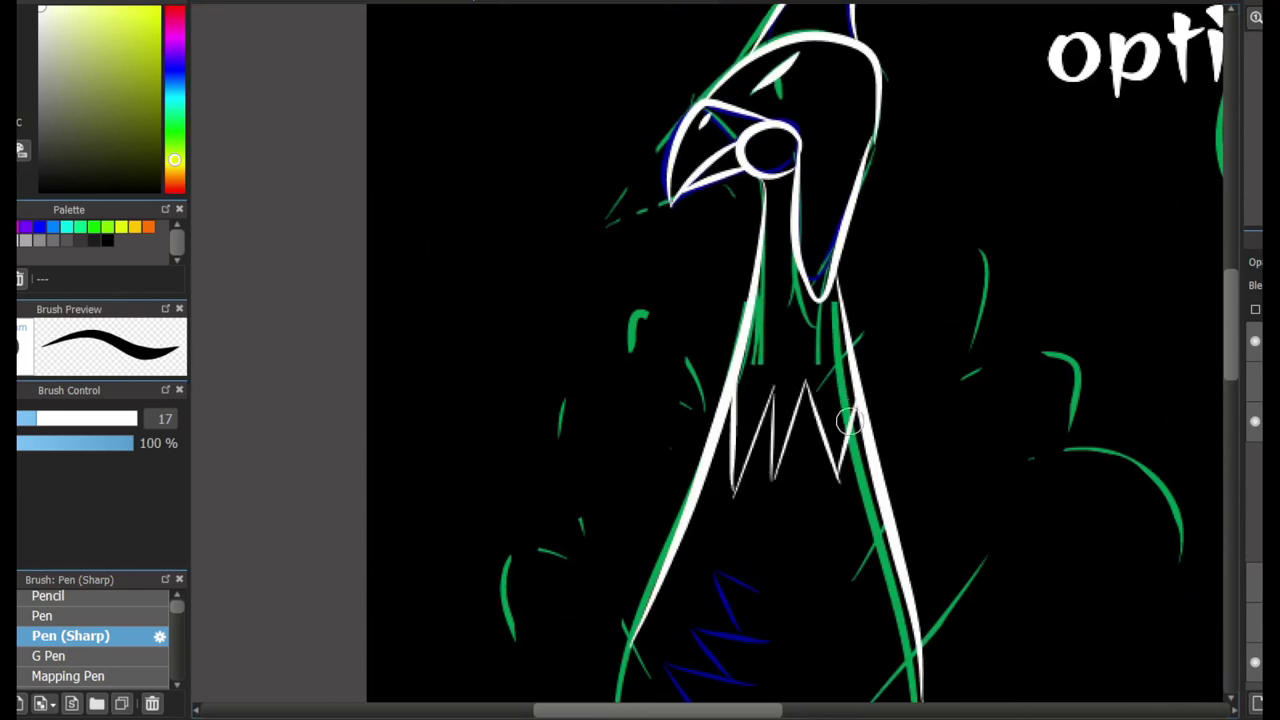
{"action": "scroll", "coordinate": [835, 440], "scroll_direction": "up", "scroll_amount": 2}
{"action": "key", "text": "e"}
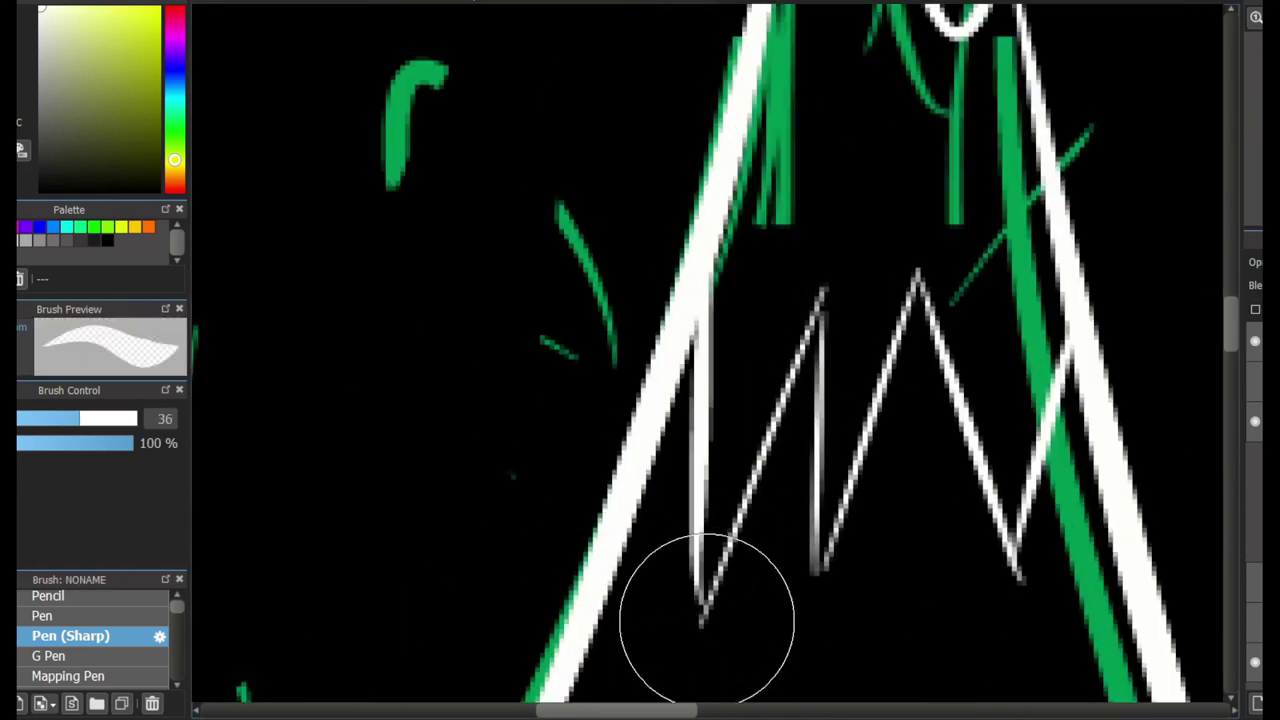
{"action": "scroll", "coordinate": [986, 571], "scroll_direction": "down", "scroll_amount": 2}
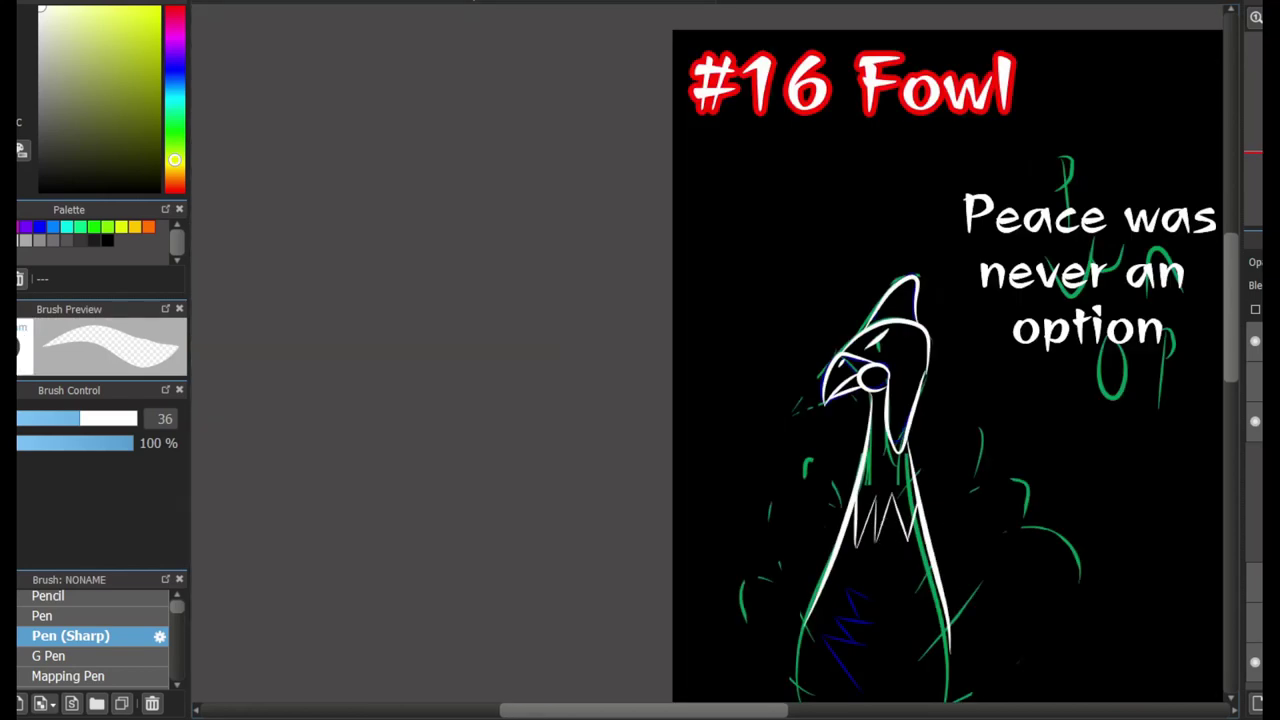
- Ink the axe handle as a straight white line over the blue guide using the Pen brush at size 12
{"action": "left_click_drag", "start_coordinate": [860, 440], "coordinate": [663, 268]}
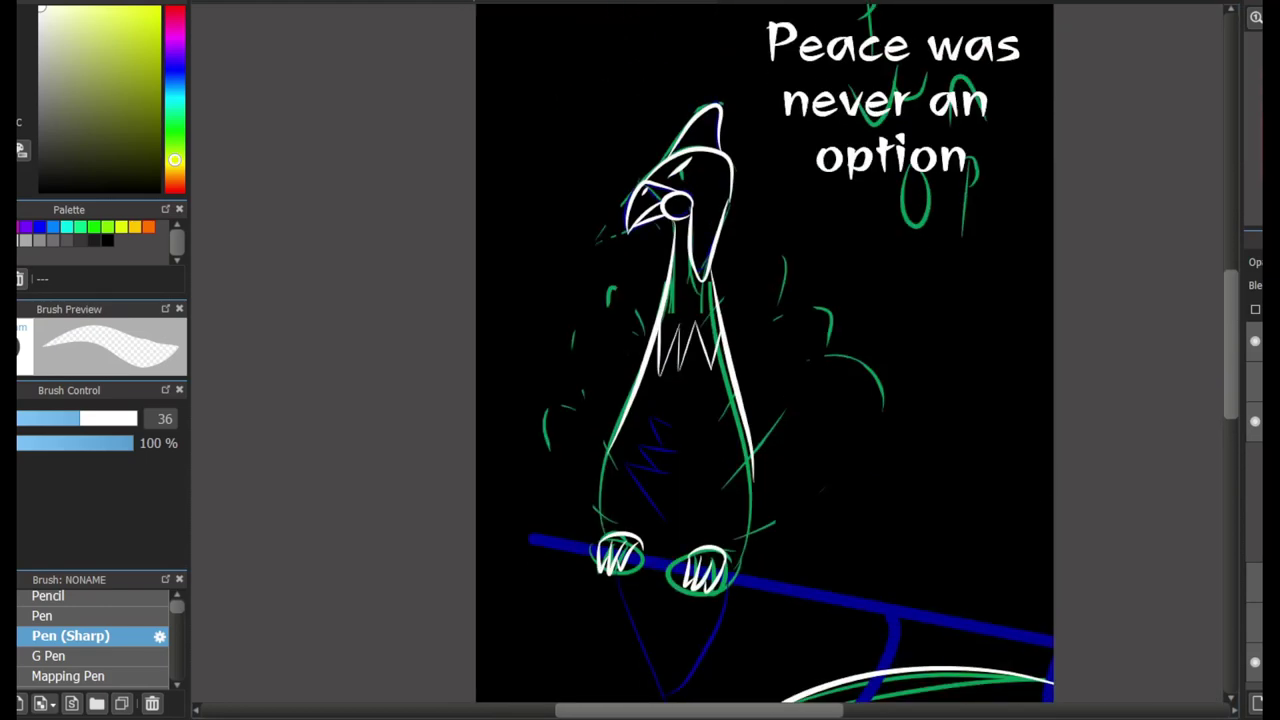
{"action": "key", "text": "b"}
{"action": "scroll", "coordinate": [730, 400], "scroll_direction": "up", "scroll_amount": 4}
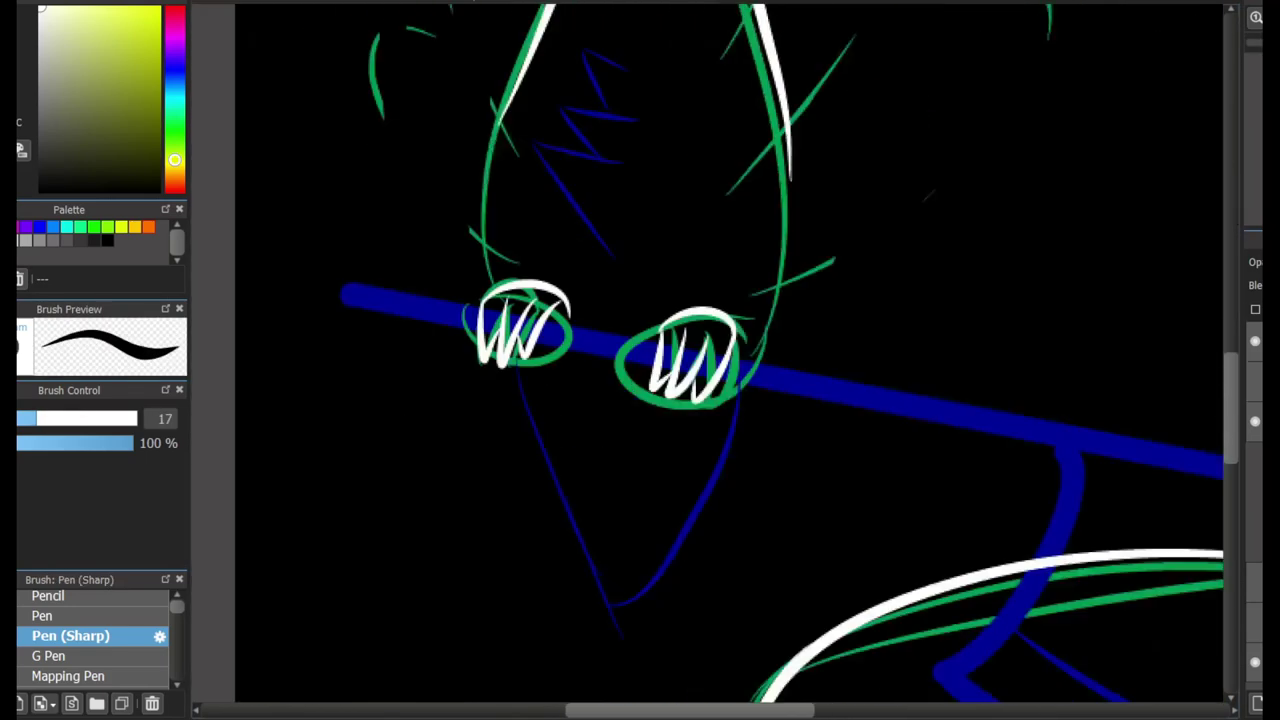
{"action": "scroll", "coordinate": [803, 437], "scroll_direction": "down", "scroll_amount": 3}
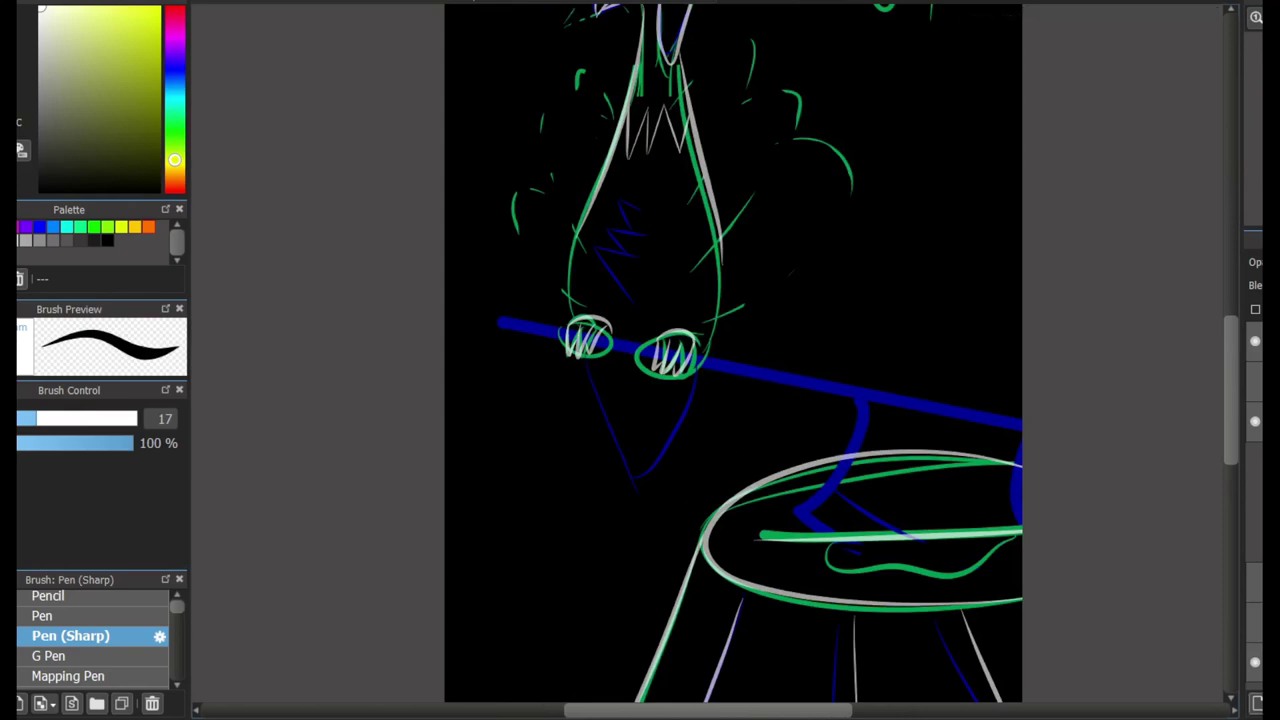
{"action": "scroll", "coordinate": [726, 356], "scroll_direction": "up", "scroll_amount": 1}
{"action": "left_click", "coordinate": [60, 615]}
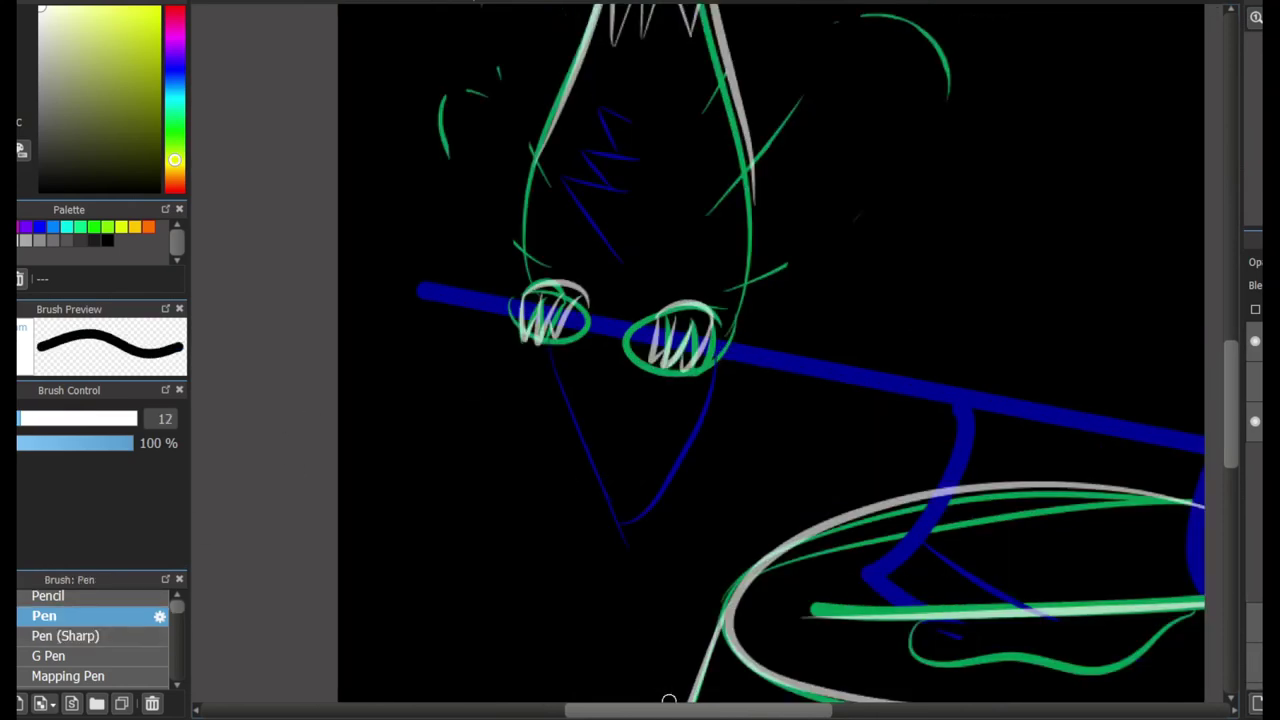
{"action": "scroll", "coordinate": [669, 700], "scroll_direction": "right", "scroll_amount": 2}
{"action": "left_click", "coordinate": [362, 291]}
{"action": "left_click", "coordinate": [1167, 452], "text": "shift"}
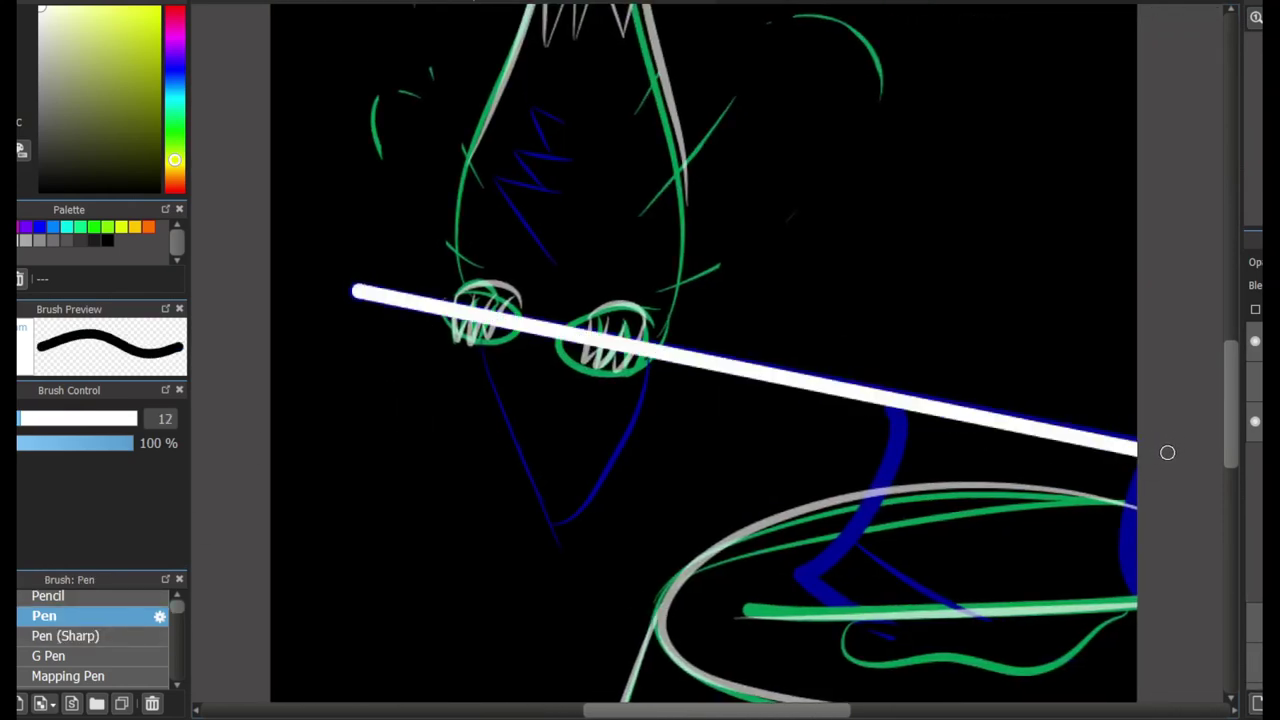
- Ink the axe head's curved front edge and its rear edge at the canvas border in white with the Pen (Sharp) brush at size 17
{"action": "left_click", "coordinate": [65, 635]}
{"action": "scroll", "coordinate": [777, 551], "scroll_direction": "up", "scroll_amount": 2}
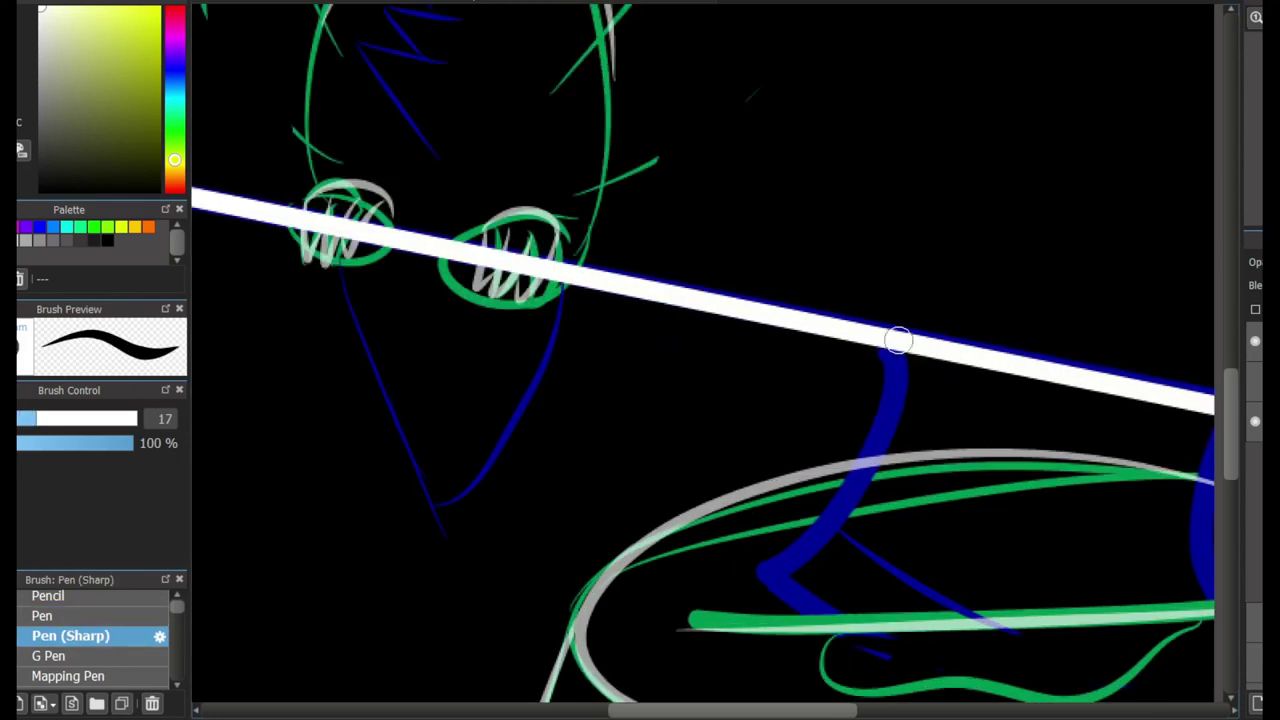
{"action": "mouse_move", "coordinate": [897, 342]}
{"action": "left_mouse_down"}
{"action": "mouse_move", "coordinate": [837, 503]}
{"action": "mouse_move", "coordinate": [830, 480]}
{"action": "mouse_move", "coordinate": [749, 553]}
{"action": "mouse_move", "coordinate": [885, 657]}
{"action": "left_mouse_up"}
{"action": "key", "text": "ctrl+z"}
{"action": "scroll", "coordinate": [885, 657], "scroll_direction": "right", "scroll_amount": 4}
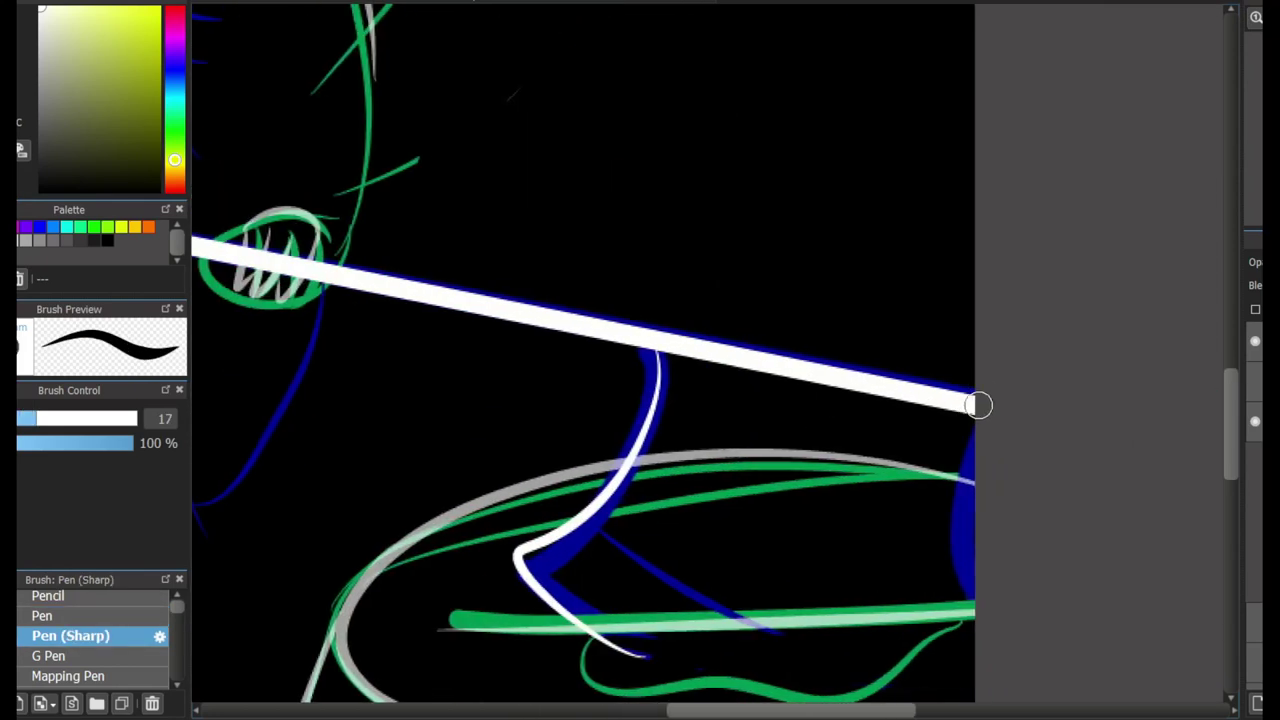
{"action": "mouse_move", "coordinate": [977, 403]}
{"action": "left_mouse_down"}
{"action": "mouse_move", "coordinate": [1050, 667]}
{"action": "mouse_move", "coordinate": [992, 513]}
{"action": "mouse_move", "coordinate": [996, 617]}
{"action": "left_mouse_up"}
{"action": "key", "text": "ctrl+z"}
- Erase the white axe handle where it passes behind both claws, and erase the stump rim behind the axe head
{"action": "left_click_drag", "start_coordinate": [36, 418], "coordinate": [79, 418]}
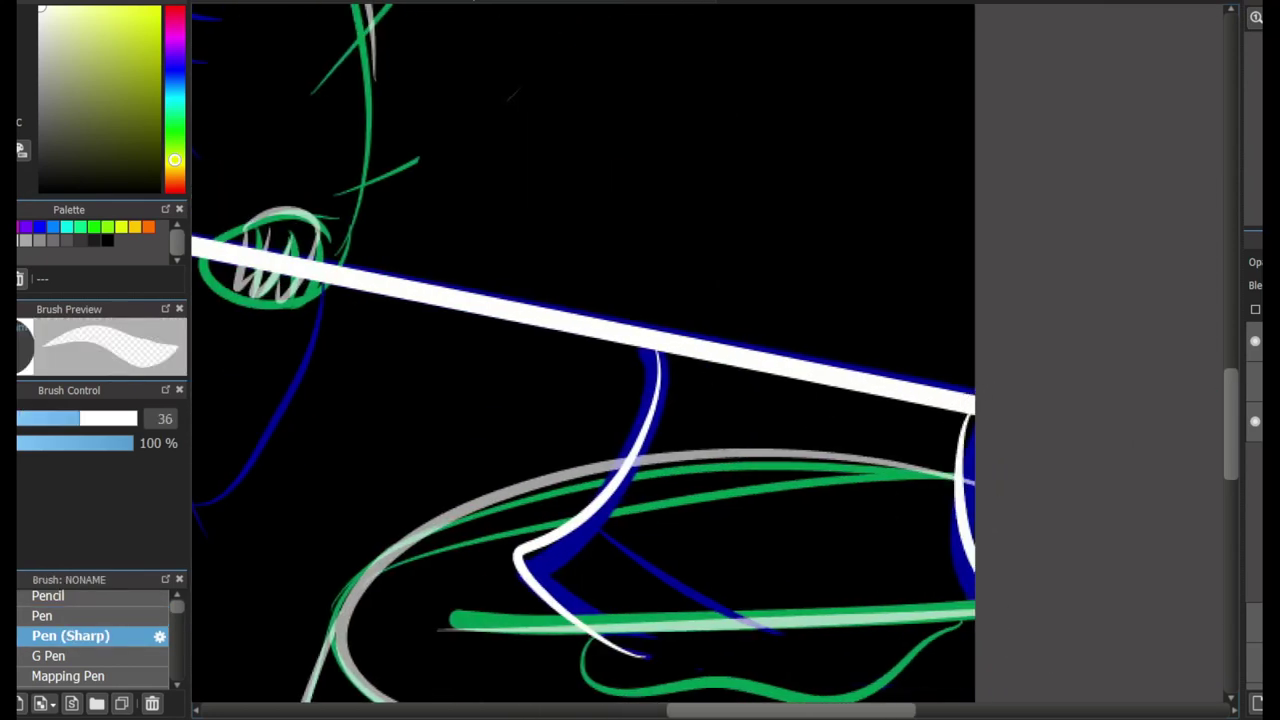
{"action": "scroll", "coordinate": [580, 350], "scroll_direction": "down", "scroll_amount": 3}
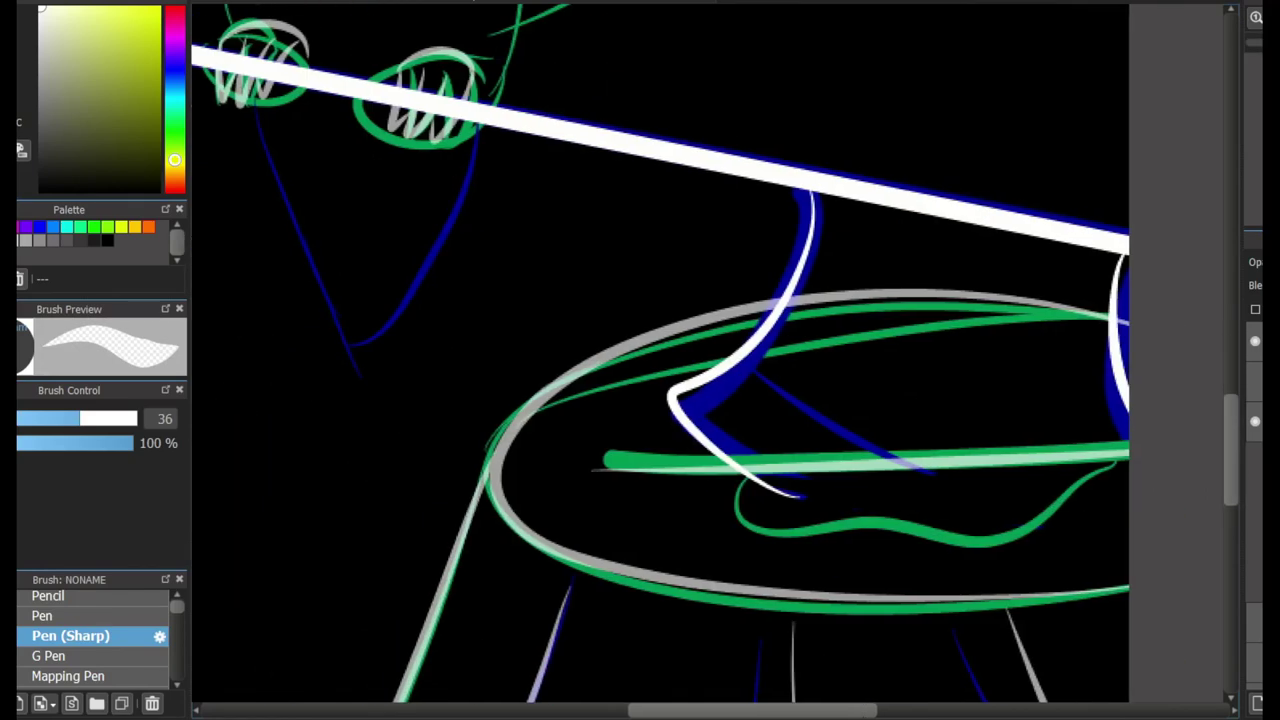
{"action": "scroll", "coordinate": [705, 249], "scroll_direction": "up", "scroll_amount": 2}
{"action": "mouse_move", "coordinate": [1148, 205]}
{"action": "left_mouse_down"}
{"action": "mouse_move", "coordinate": [857, 177]}
{"action": "mouse_move", "coordinate": [798, 262]}
{"action": "left_mouse_up"}
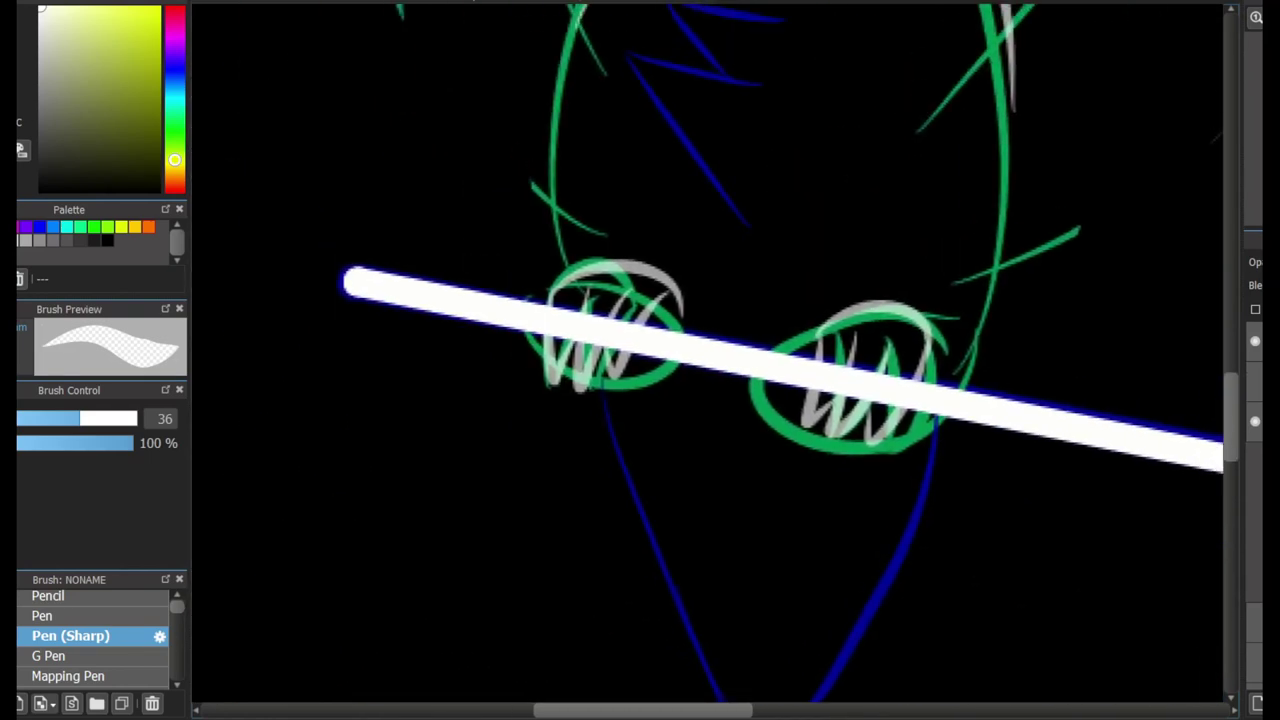
{"action": "scroll", "coordinate": [700, 420], "scroll_direction": "up", "scroll_amount": 1}
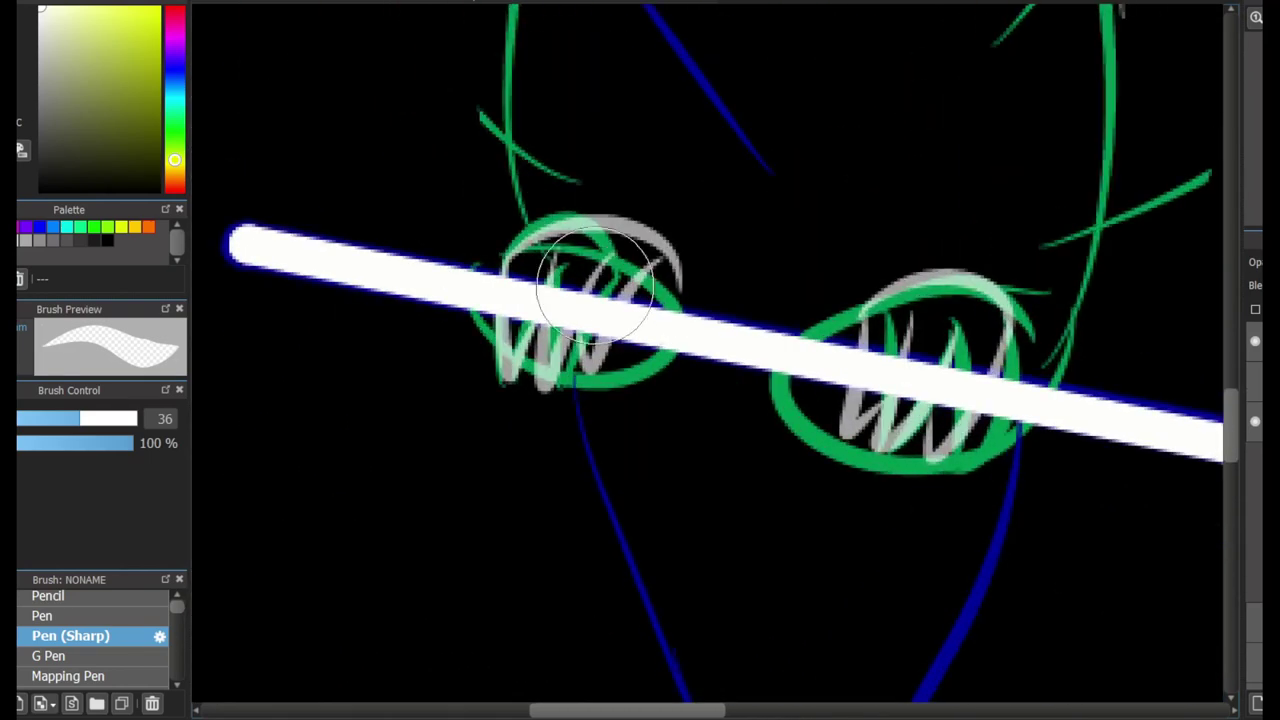
{"action": "mouse_move", "coordinate": [522, 282]}
{"action": "left_mouse_down"}
{"action": "mouse_move", "coordinate": [524, 318]}
{"action": "mouse_move", "coordinate": [545, 300]}
{"action": "mouse_move", "coordinate": [584, 305]}
{"action": "left_mouse_up"}
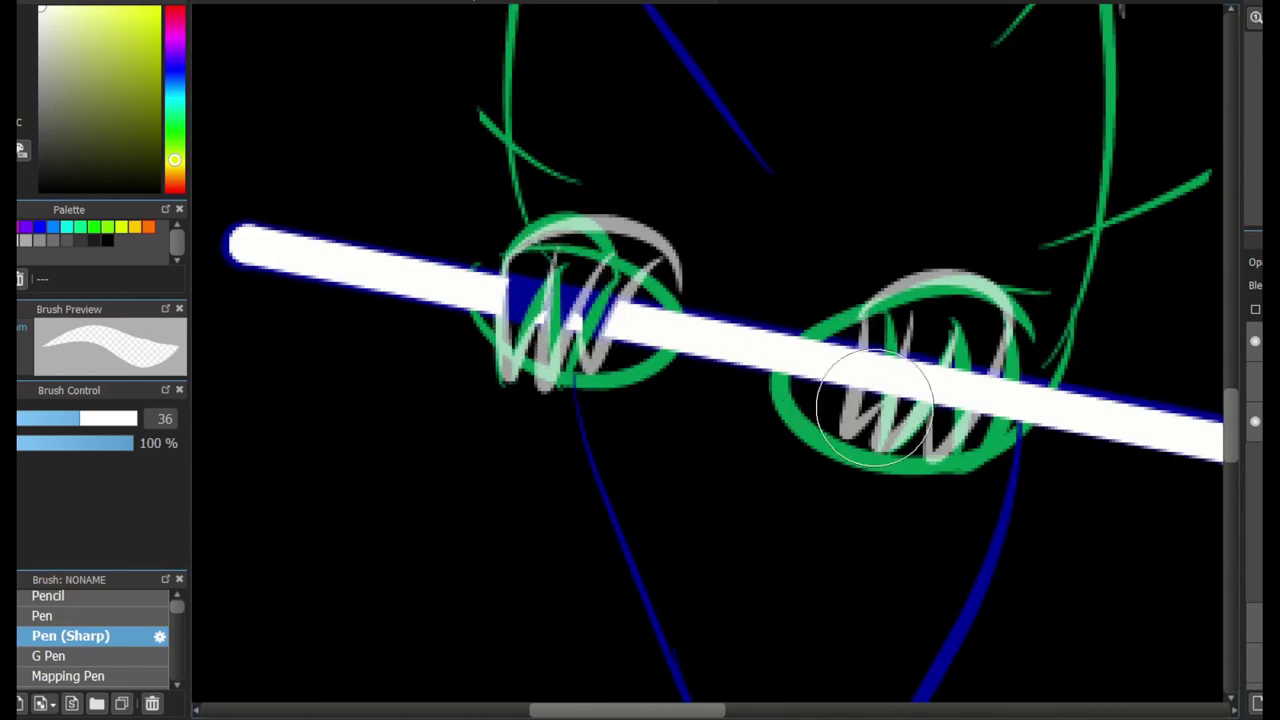
{"action": "mouse_move", "coordinate": [857, 386]}
{"action": "left_mouse_down"}
{"action": "mouse_move", "coordinate": [910, 355]}
{"action": "mouse_move", "coordinate": [955, 405]}
{"action": "mouse_move", "coordinate": [945, 370]}
{"action": "mouse_move", "coordinate": [990, 345]}
{"action": "mouse_move", "coordinate": [950, 425]}
{"action": "mouse_move", "coordinate": [930, 385]}
{"action": "mouse_move", "coordinate": [871, 386]}
{"action": "left_mouse_up"}
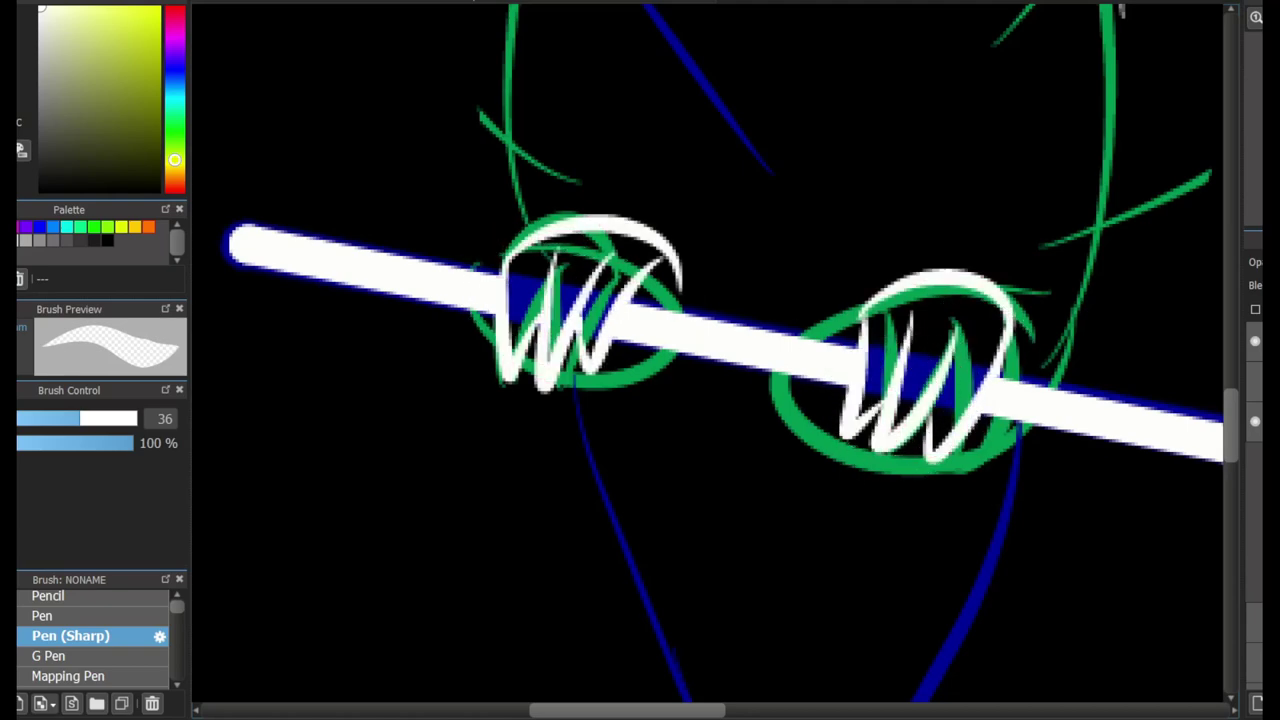
{"action": "scroll", "coordinate": [670, 330], "scroll_direction": "down", "scroll_amount": 5}
{"action": "scroll", "coordinate": [720, 140], "scroll_direction": "up", "scroll_amount": 3}
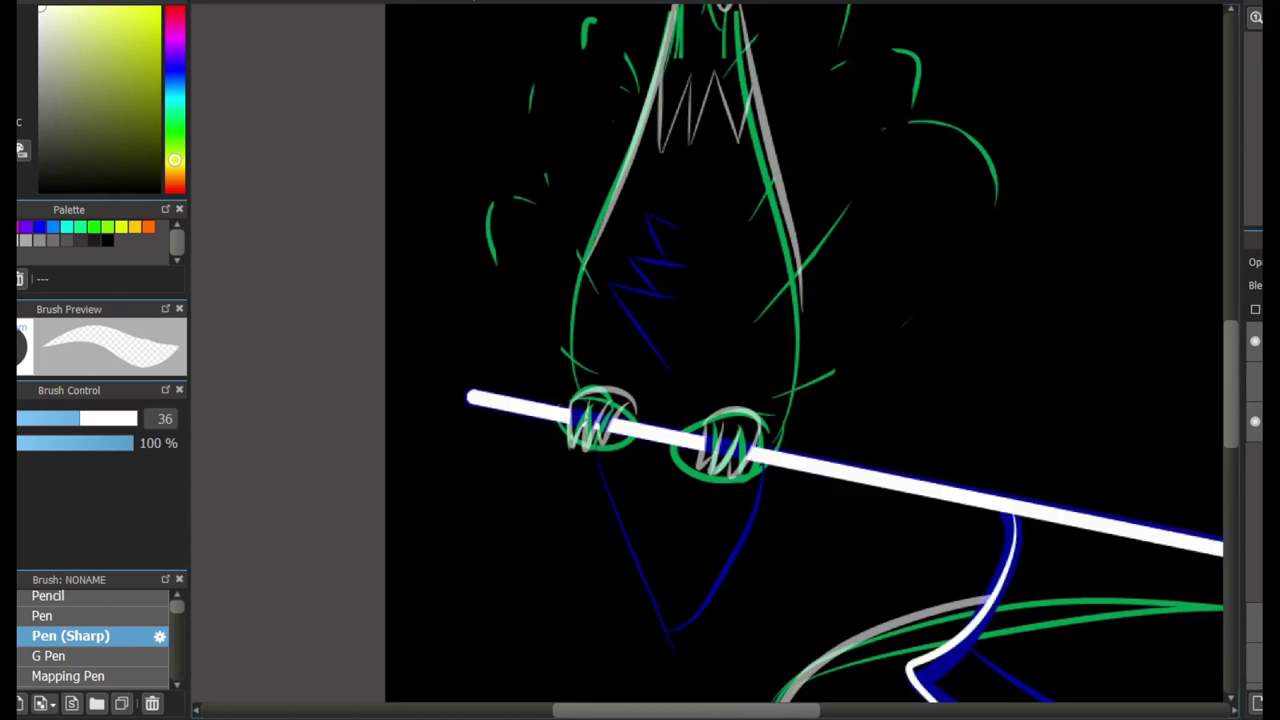
- Ink both sides of the bird's lower body in white, curving past the claws to meet at the pointed tail tip
{"action": "key", "text": "b"}
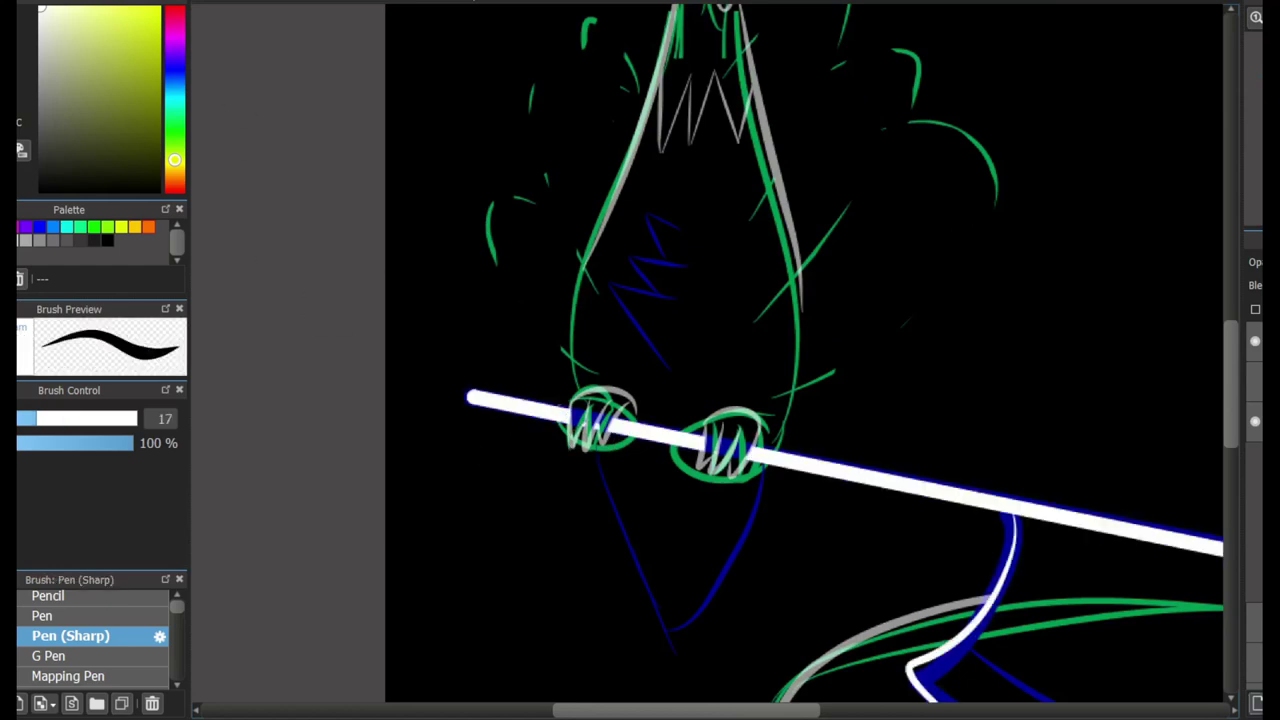
{"action": "mouse_move", "coordinate": [592, 226]}
{"action": "left_mouse_down"}
{"action": "mouse_move", "coordinate": [637, 523]}
{"action": "mouse_move", "coordinate": [660, 590]}
{"action": "left_mouse_up"}
{"action": "scroll", "coordinate": [1010, 206], "scroll_direction": "up", "scroll_amount": 2}
{"action": "key", "text": "ctrl+z"}
{"action": "left_click_drag", "start_coordinate": [1010, 206], "coordinate": [838, 636]}
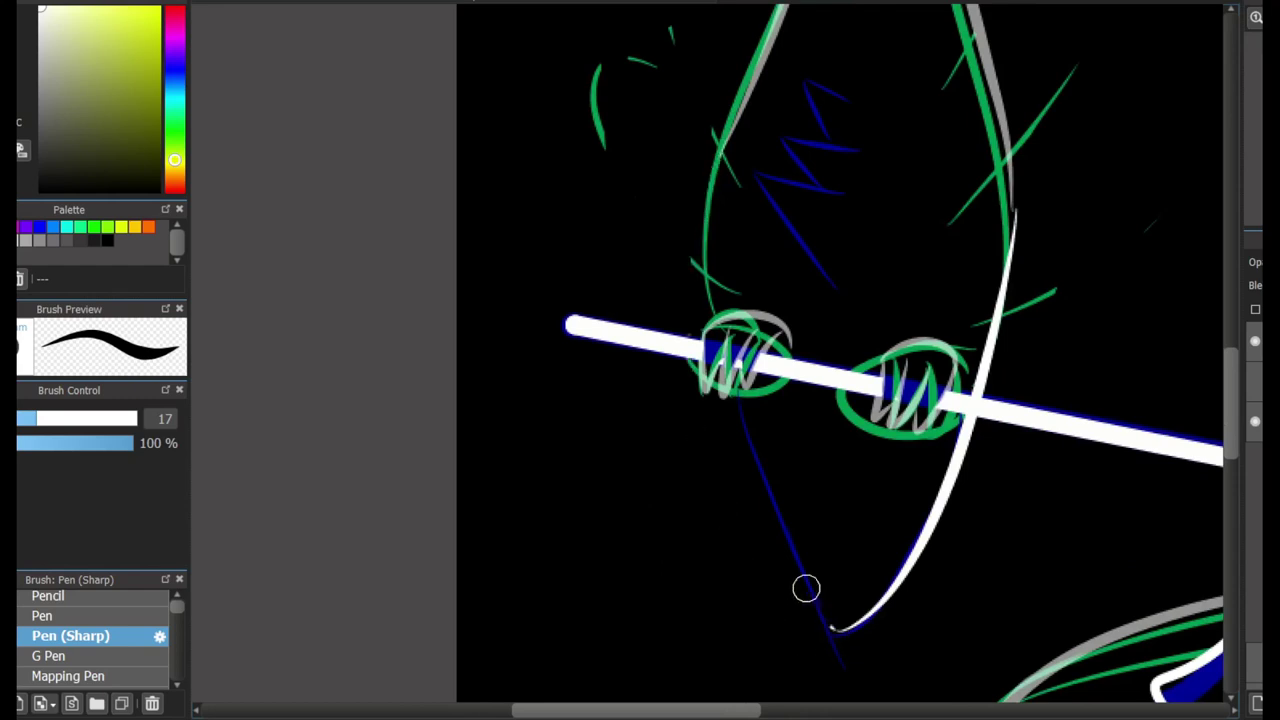
{"action": "left_click_drag", "start_coordinate": [723, 151], "coordinate": [851, 640]}
{"action": "key", "text": "ctrl+z"}
{"action": "mouse_move", "coordinate": [723, 149]}
{"action": "left_mouse_down"}
{"action": "mouse_move", "coordinate": [822, 604]}
{"action": "mouse_move", "coordinate": [809, 636]}
{"action": "mouse_move", "coordinate": [729, 411]}
{"action": "mouse_move", "coordinate": [834, 630]}
{"action": "left_mouse_up"}
{"action": "key", "text": "ctrl+z"}
{"action": "key", "text": "ctrl+z"}
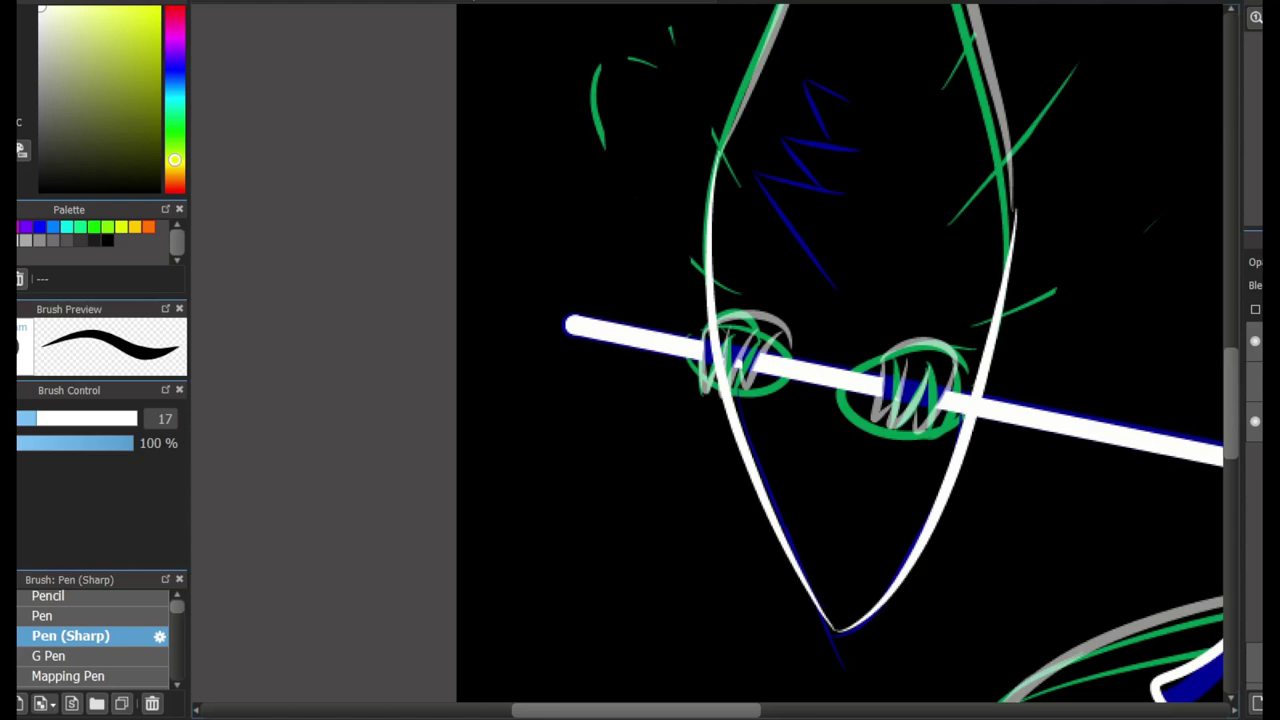
- Erase the body line crossing the bird's left-hand claw, and thicken the joins between the upper and lower body outlines in white
{"action": "scroll", "coordinate": [823, 337], "scroll_direction": "down", "scroll_amount": 1}
{"action": "scroll", "coordinate": [768, 180], "scroll_direction": "up", "scroll_amount": 3}
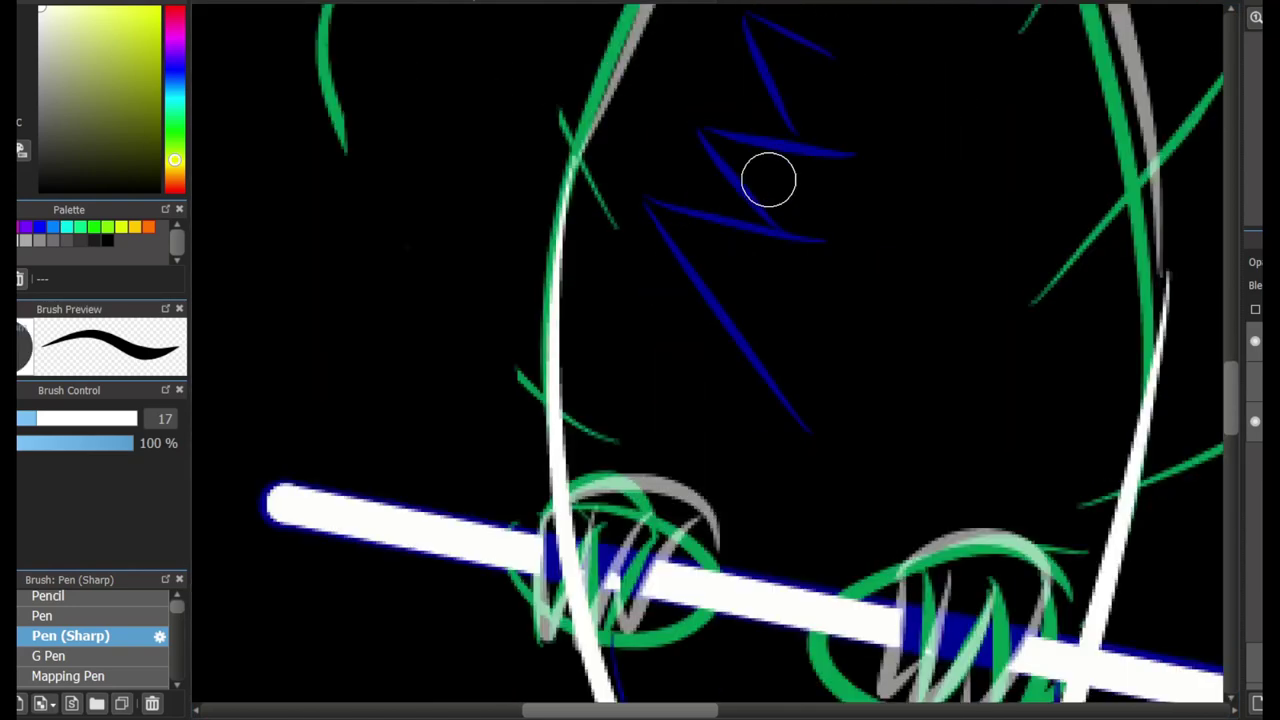
{"action": "key", "text": "e"}
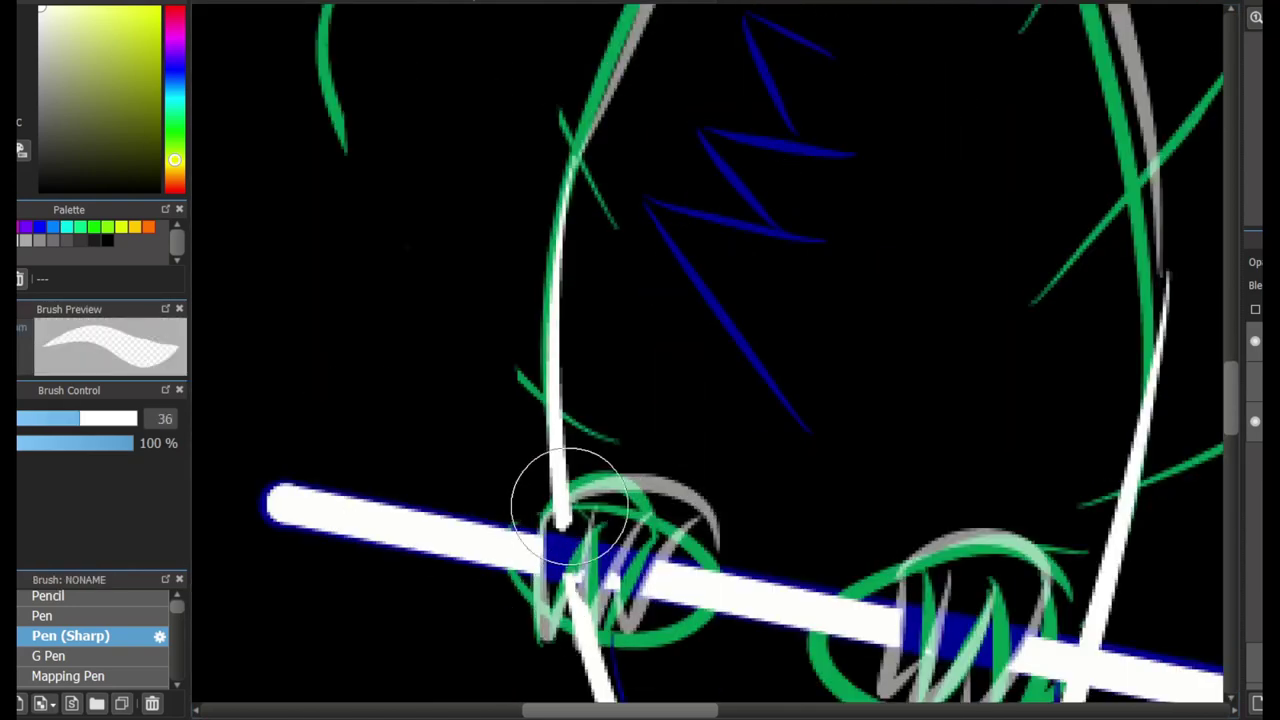
{"action": "key", "text": "b"}
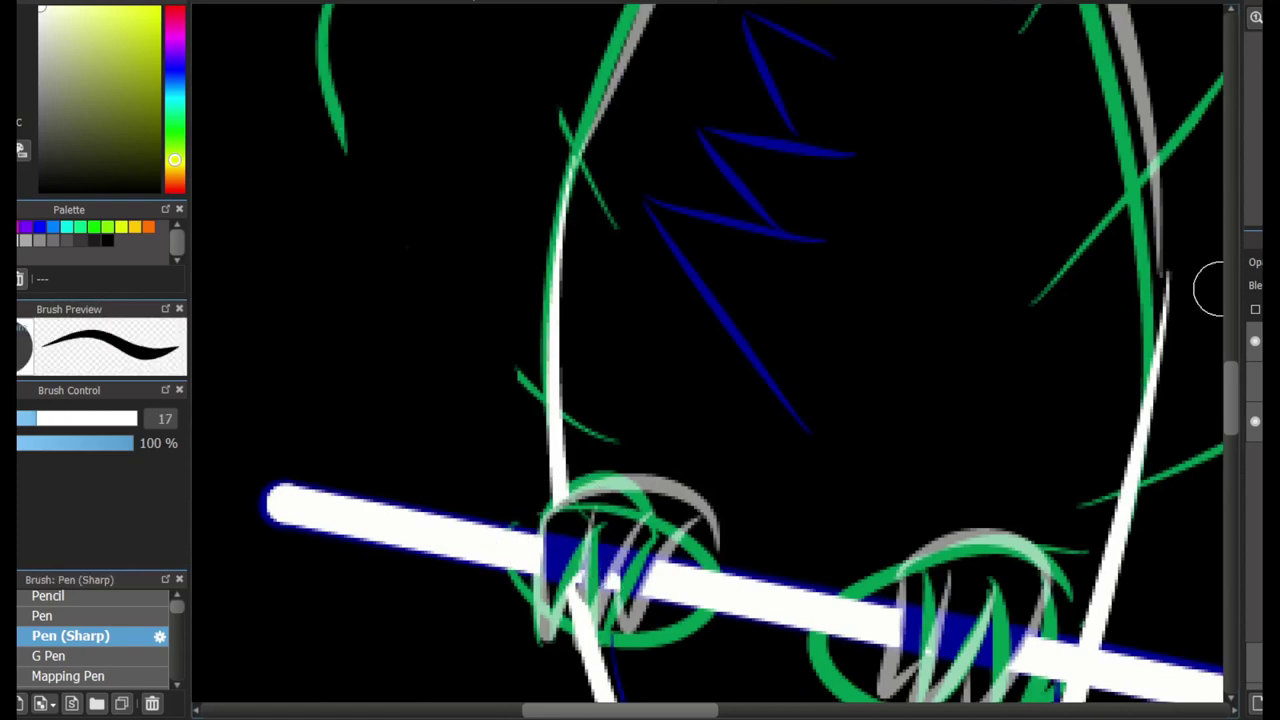
{"action": "left_click_drag", "start_coordinate": [1158, 120], "coordinate": [1140, 371]}
{"action": "mouse_move", "coordinate": [630, 30]}
{"action": "left_mouse_down"}
{"action": "mouse_move", "coordinate": [556, 250]}
{"action": "mouse_move", "coordinate": [575, 316]}
{"action": "left_mouse_up"}
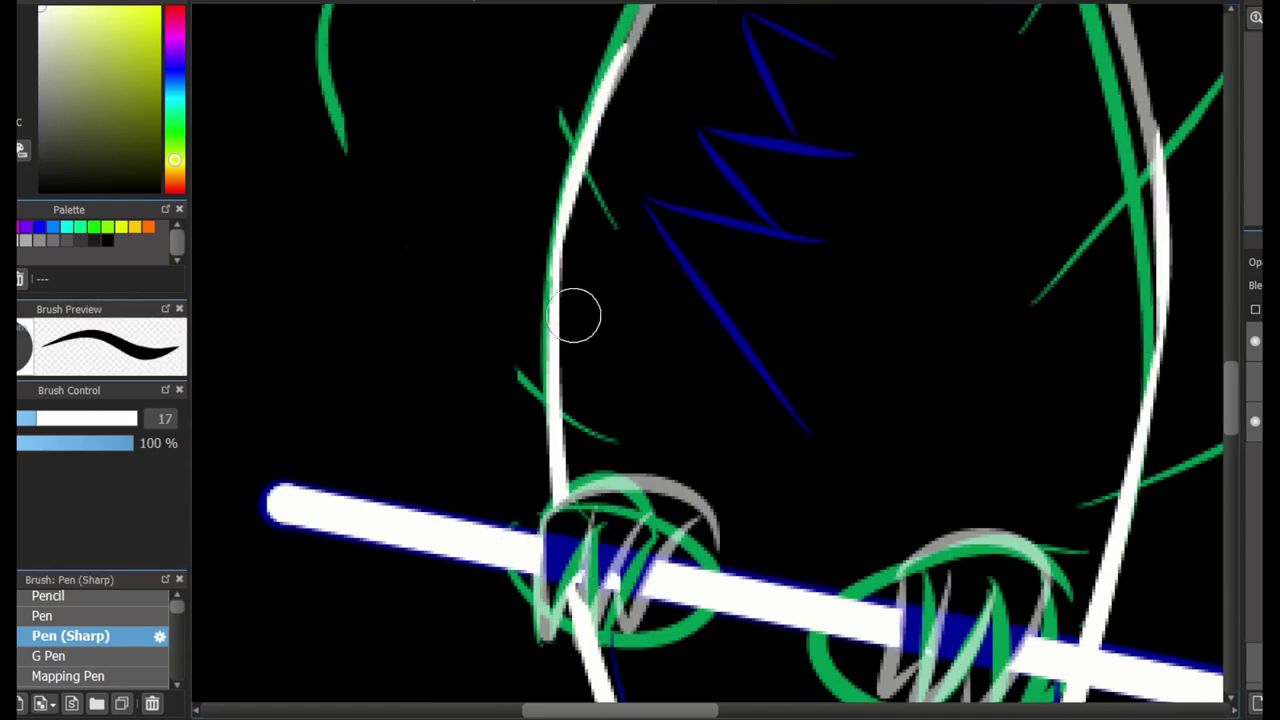
- Ink the zigzag wing feathers on the bird's body in white near the blue guide
{"action": "scroll", "coordinate": [575, 316], "scroll_direction": "up", "scroll_amount": 5}
{"action": "scroll", "coordinate": [863, 304], "scroll_direction": "down", "scroll_amount": 2}
{"action": "mouse_move", "coordinate": [814, 298]}
{"action": "left_mouse_down"}
{"action": "mouse_move", "coordinate": [720, 230]}
{"action": "mouse_move", "coordinate": [814, 378]}
{"action": "left_mouse_up"}
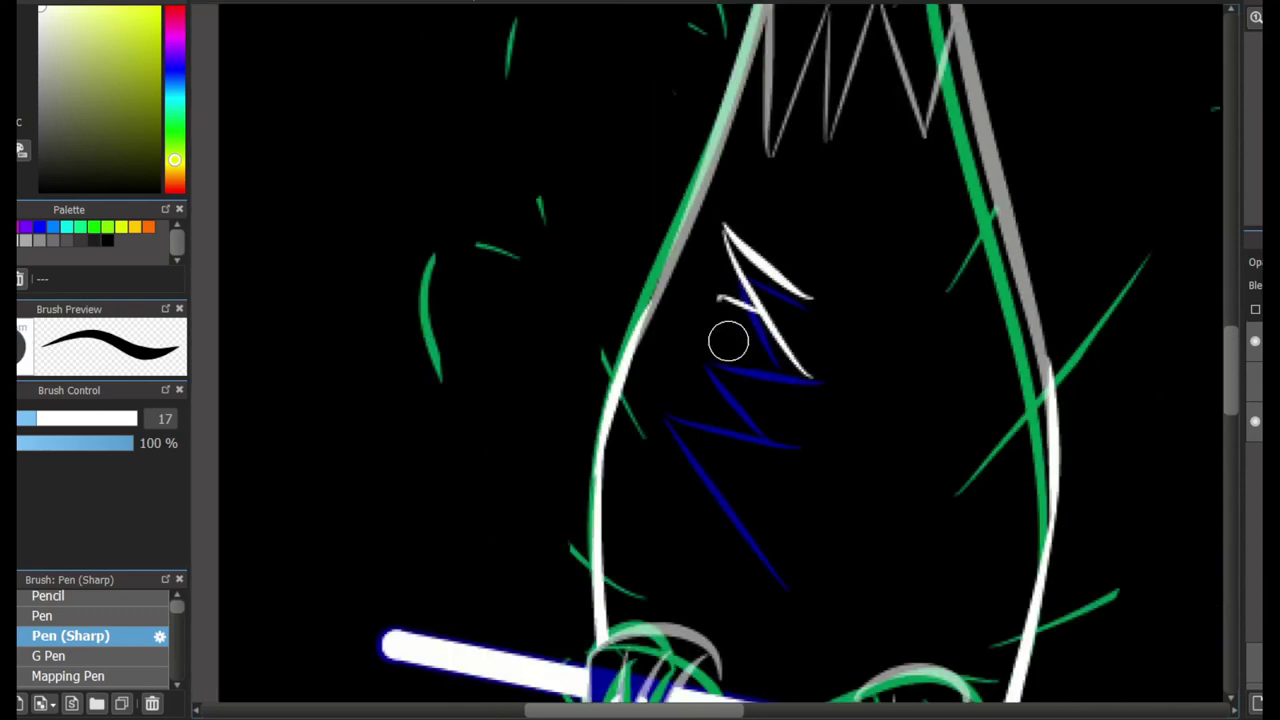
{"action": "mouse_move", "coordinate": [753, 303]}
{"action": "left_mouse_down"}
{"action": "mouse_move", "coordinate": [775, 255]}
{"action": "mouse_move", "coordinate": [814, 420]}
{"action": "left_mouse_up"}
- Choose pure red and paint the bird's pupil just beneath the slanted white eye line
{"action": "scroll", "coordinate": [914, 386], "scroll_direction": "down", "scroll_amount": 4}
{"action": "scroll", "coordinate": [796, 263], "scroll_direction": "up", "scroll_amount": 2}
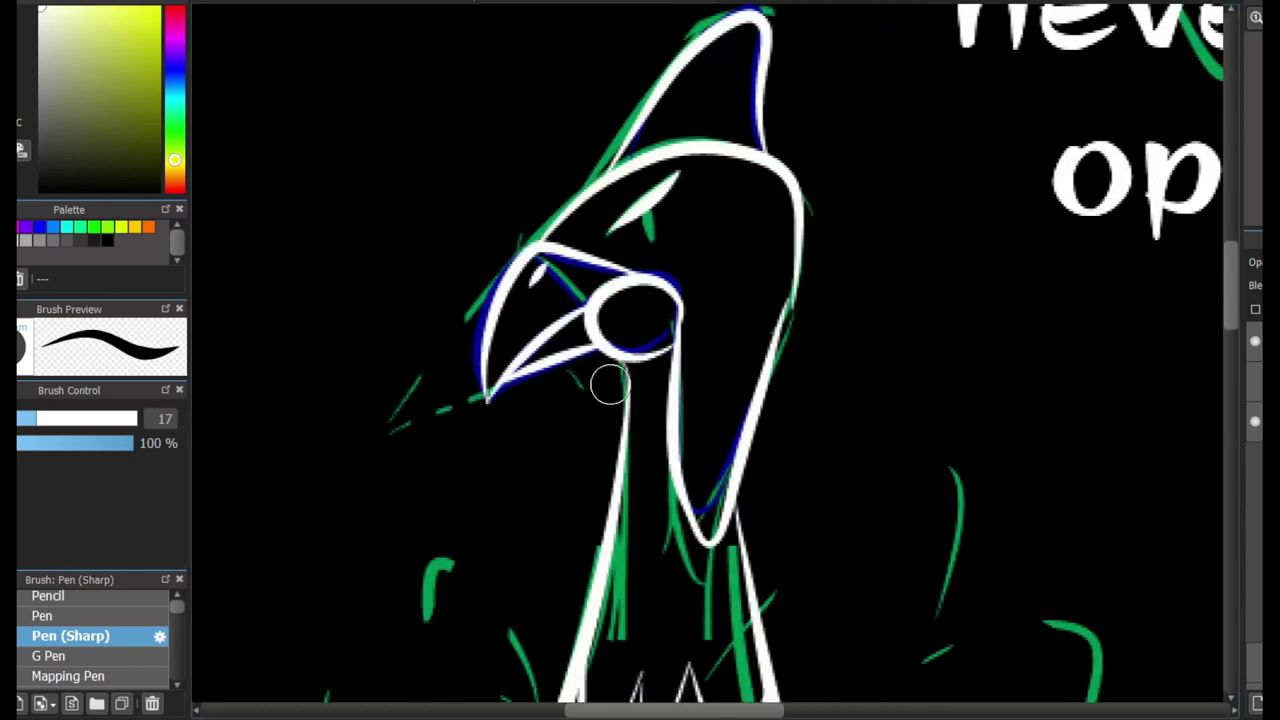
{"action": "left_click", "coordinate": [174, 8]}
{"action": "left_click", "coordinate": [157, 8]}
{"action": "scroll", "coordinate": [602, 312], "scroll_direction": "up", "scroll_amount": 2}
{"action": "mouse_move", "coordinate": [734, 109]}
{"action": "left_mouse_down"}
{"action": "mouse_move", "coordinate": [700, 100]}
{"action": "mouse_move", "coordinate": [728, 130]}
{"action": "mouse_move", "coordinate": [702, 135]}
{"action": "left_mouse_up"}
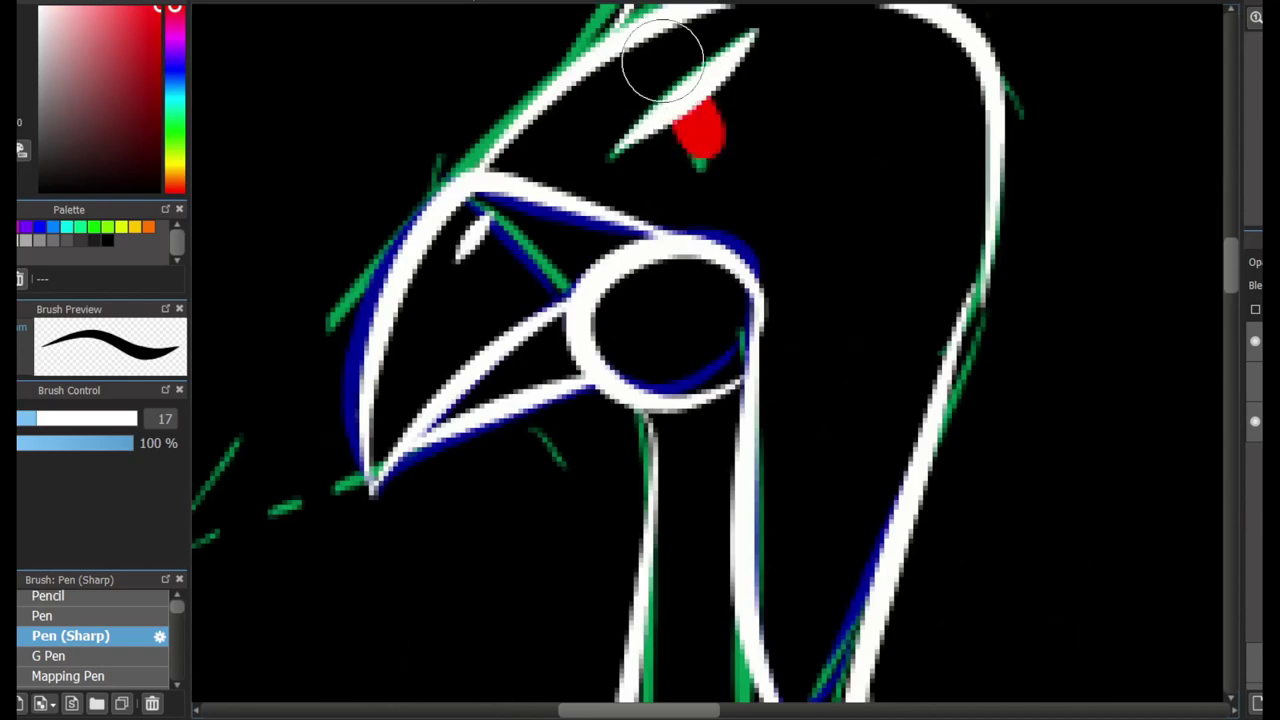
- Outline a wavy red blood puddle below the cut line on the stump, roughly following the green guide
{"action": "scroll", "coordinate": [662, 60], "scroll_direction": "down", "scroll_amount": 4}
{"action": "scroll", "coordinate": [700, 360], "scroll_direction": "up", "scroll_amount": 5}
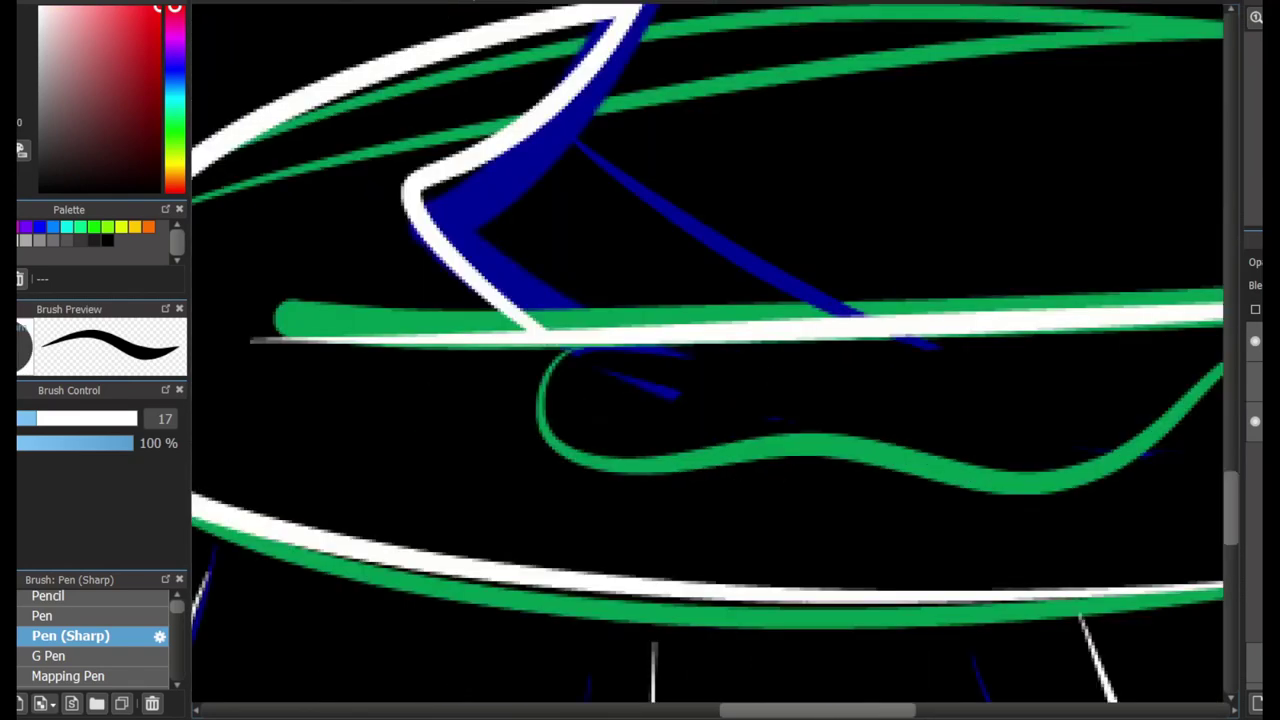
{"action": "scroll", "coordinate": [908, 427], "scroll_direction": "down", "scroll_amount": 1}
{"action": "mouse_move", "coordinate": [612, 356]}
{"action": "left_mouse_down"}
{"action": "mouse_move", "coordinate": [662, 471]}
{"action": "mouse_move", "coordinate": [1066, 477]}
{"action": "mouse_move", "coordinate": [1175, 362]}
{"action": "left_mouse_up"}
{"action": "key", "text": "ctrl+z"}
{"action": "mouse_move", "coordinate": [668, 368]}
{"action": "left_mouse_down"}
{"action": "mouse_move", "coordinate": [641, 487]}
{"action": "mouse_move", "coordinate": [1048, 475]}
{"action": "mouse_move", "coordinate": [1166, 348]}
{"action": "left_mouse_up"}
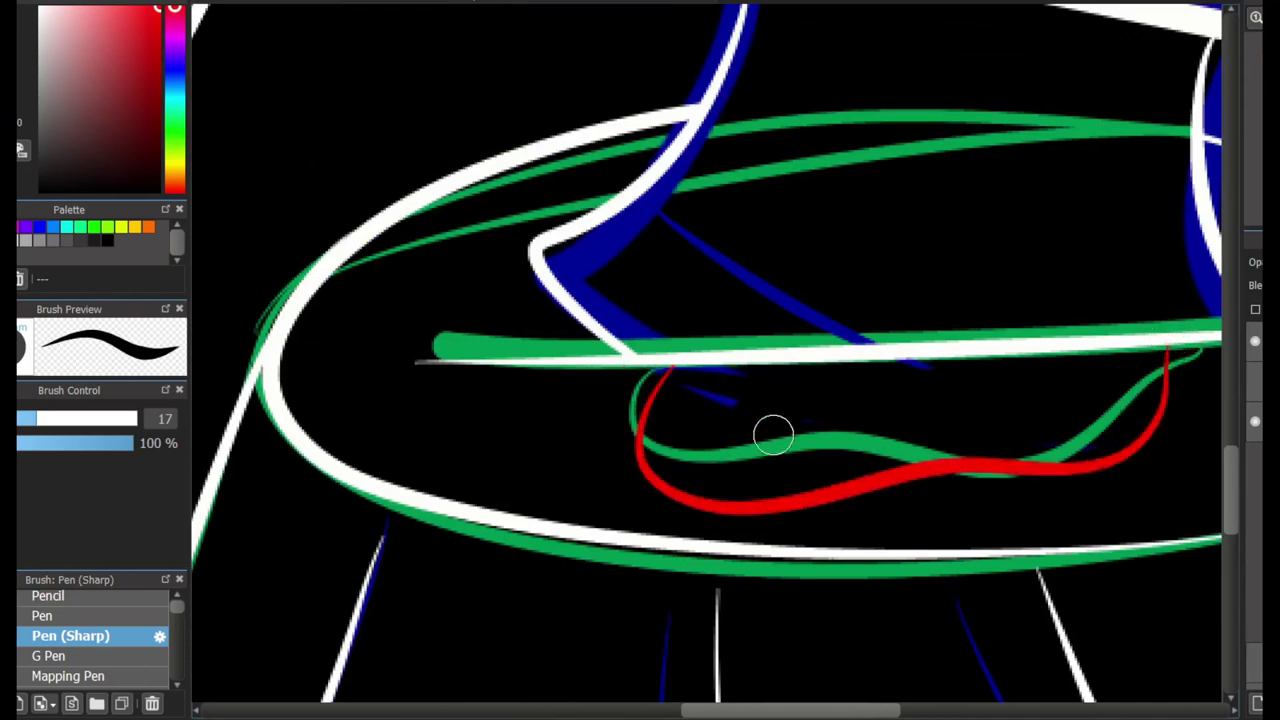
{"action": "key", "text": "ctrl+z"}
{"action": "mouse_move", "coordinate": [706, 317]}
{"action": "left_mouse_down"}
{"action": "mouse_move", "coordinate": [1086, 471]}
{"action": "mouse_move", "coordinate": [1109, 229]}
{"action": "mouse_move", "coordinate": [1112, 330]}
{"action": "left_mouse_up"}
- Erase the excess red where the puddle outline starts at the white cut line
{"action": "key", "text": "e"}
{"action": "scroll", "coordinate": [1035, 330], "scroll_direction": "up", "scroll_amount": 2}
{"action": "left_click_drag", "start_coordinate": [514, 343], "coordinate": [625, 300]}
{"action": "key", "text": "e"}
{"action": "scroll", "coordinate": [826, 411], "scroll_direction": "down", "scroll_amount": 2}
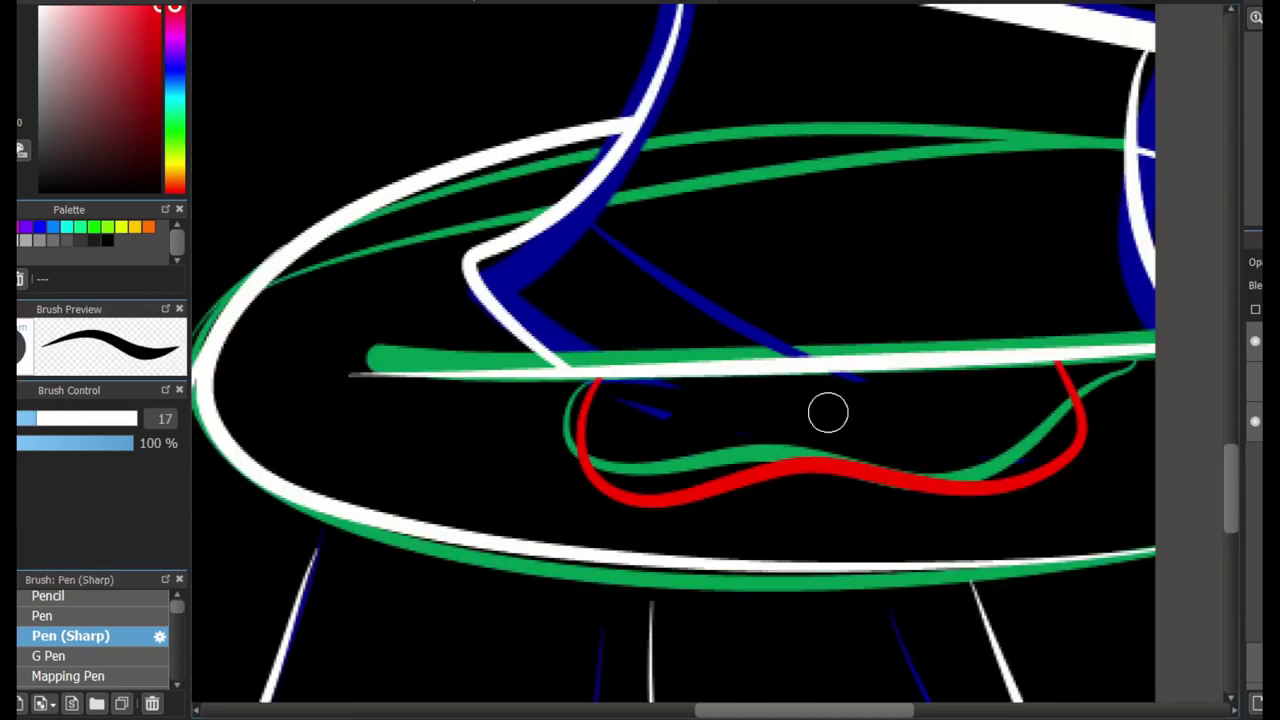
- Switch back to white, ink the axe head's inner bevel line down to the cut line, and trim its overshoot
{"action": "scroll", "coordinate": [843, 191], "scroll_direction": "up", "scroll_amount": 2}
{"action": "key", "text": "x"}
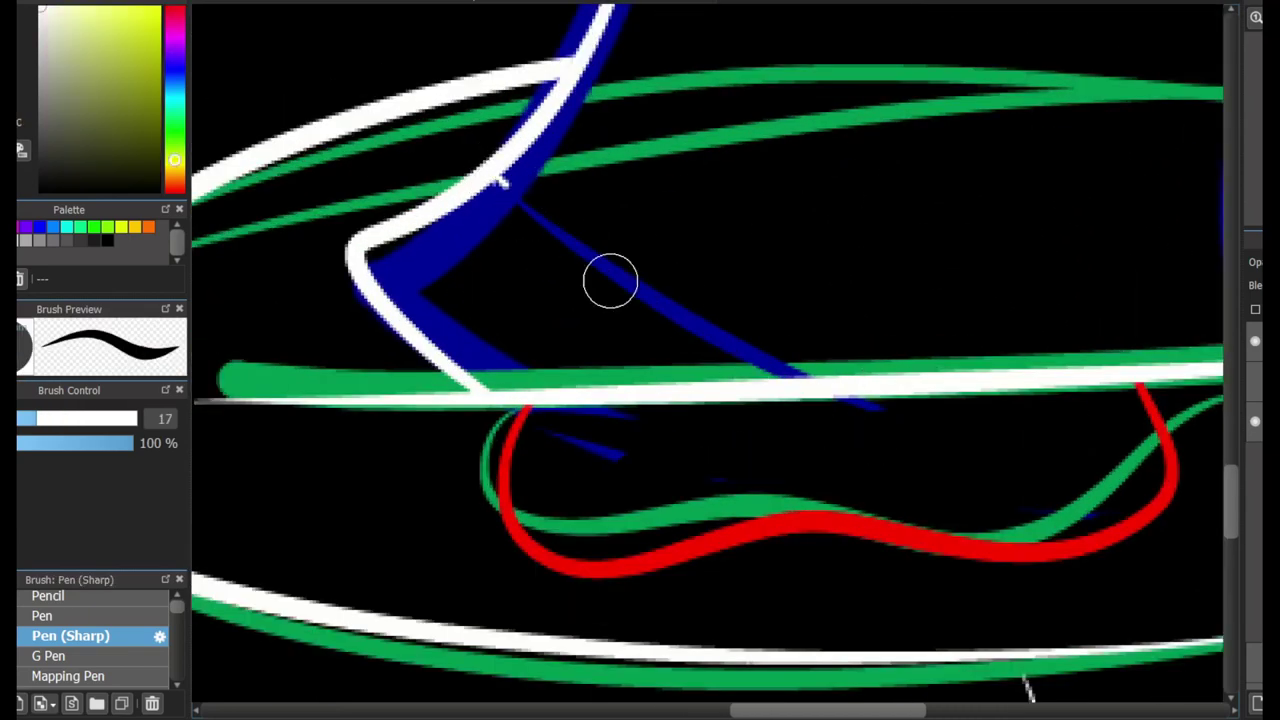
{"action": "scroll", "coordinate": [597, 266], "scroll_direction": "right", "scroll_amount": 3}
{"action": "left_click_drag", "start_coordinate": [338, 186], "coordinate": [655, 380]}
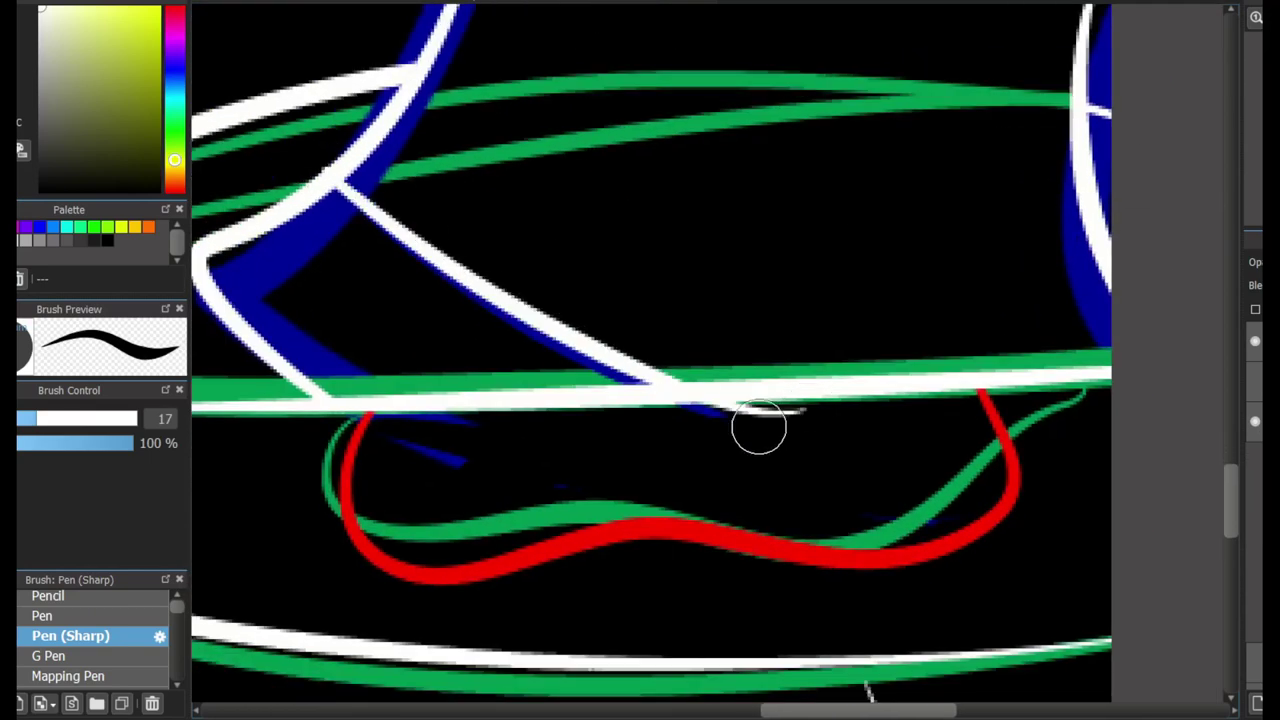
{"action": "key", "text": "e"}
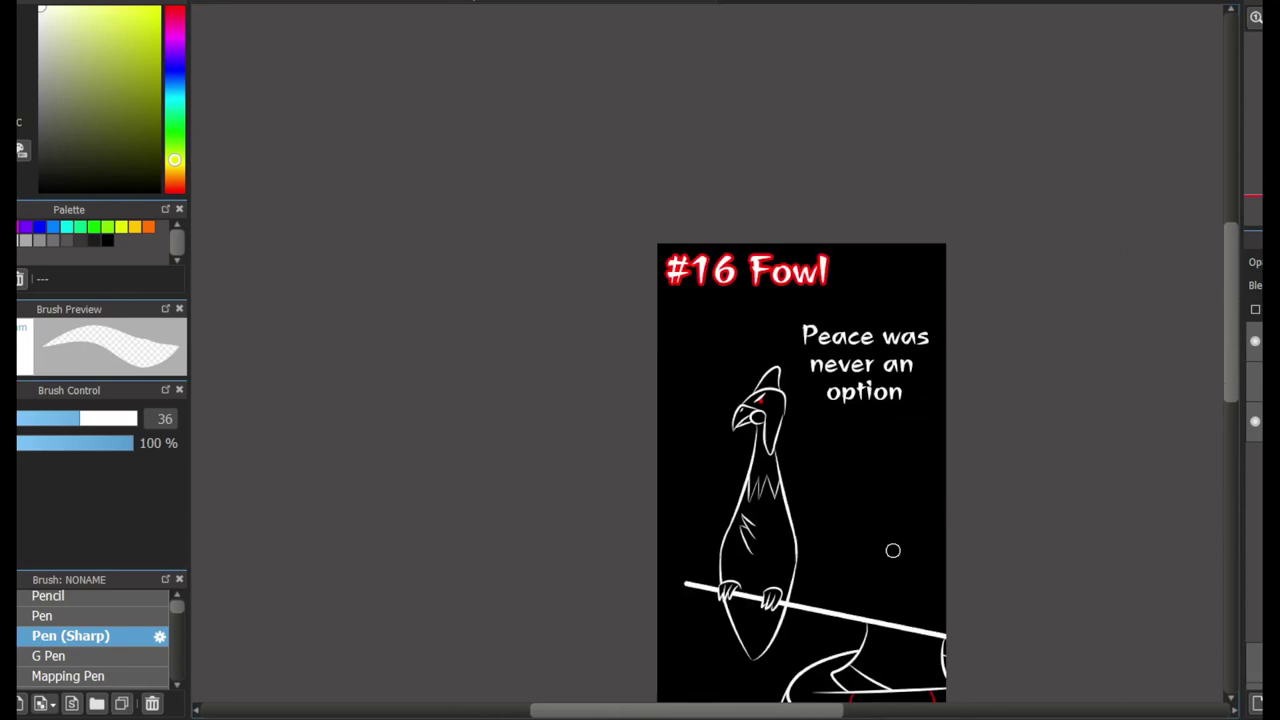
- Draw a white cloud-shaped thought bubble around the "Peace was never an option" caption, running off the canvas edge
{"action": "scroll", "coordinate": [893, 550], "scroll_direction": "up", "scroll_amount": 5}
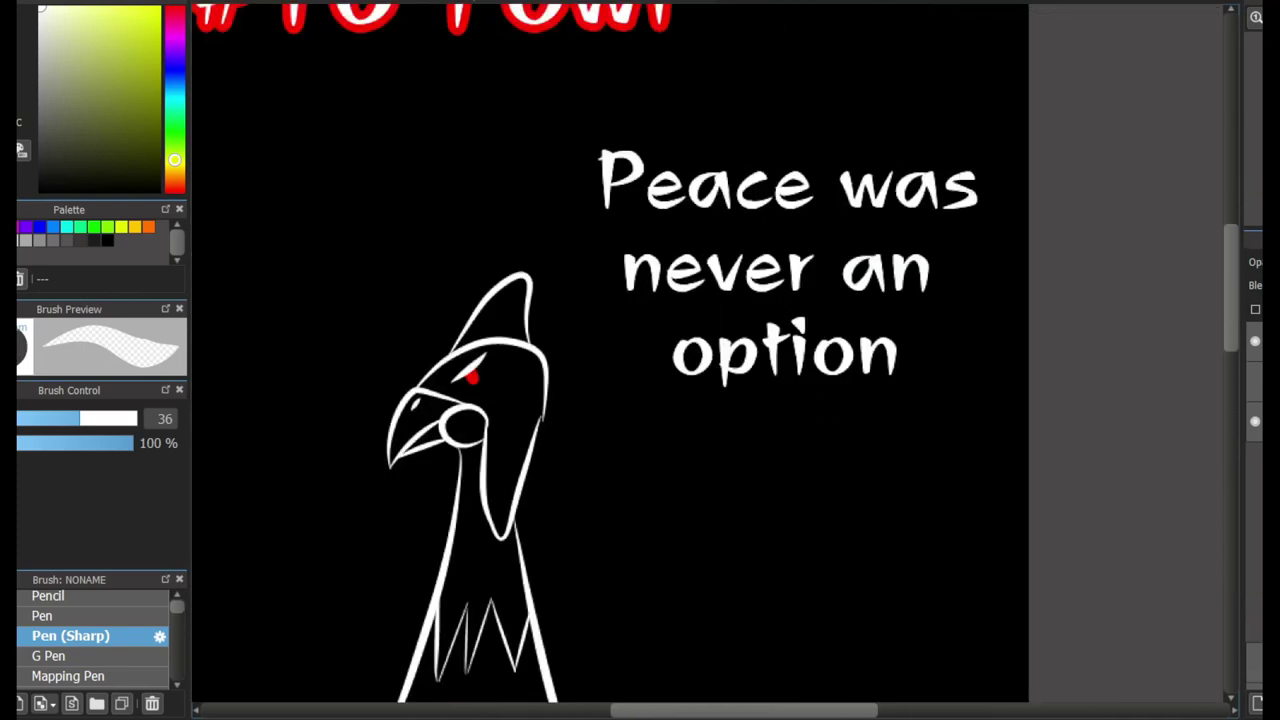
{"action": "key", "text": "e"}
{"action": "left_click_drag", "start_coordinate": [525, 245], "coordinate": [595, 88]}
{"action": "key", "text": "ctrl+z"}
{"action": "mouse_move", "coordinate": [573, 237]}
{"action": "left_mouse_down"}
{"action": "mouse_move", "coordinate": [823, 90]}
{"action": "mouse_move", "coordinate": [795, 95]}
{"action": "mouse_move", "coordinate": [722, 450]}
{"action": "mouse_move", "coordinate": [631, 439]}
{"action": "mouse_move", "coordinate": [680, 440]}
{"action": "left_mouse_up"}
{"action": "key", "text": "ctrl+z"}
{"action": "mouse_move", "coordinate": [675, 418]}
{"action": "left_mouse_down"}
{"action": "mouse_move", "coordinate": [983, 463]}
{"action": "mouse_move", "coordinate": [1030, 438]}
{"action": "left_mouse_up"}
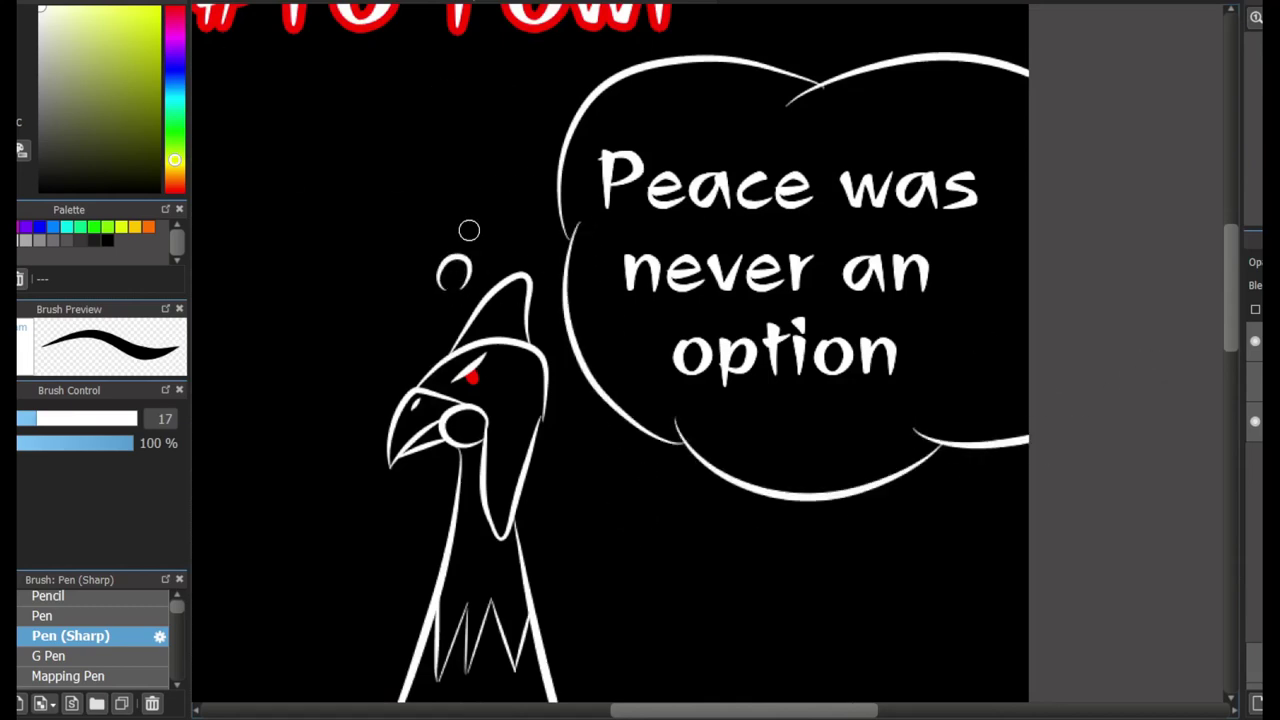
- Draw two white thought circles of increasing size between the bird's crest and the cloud bubble
{"action": "left_click_drag", "start_coordinate": [500, 226], "coordinate": [497, 226]}
{"action": "key", "text": "ctrl+z"}
{"action": "key", "text": "e"}
{"action": "scroll", "coordinate": [815, 93], "scroll_direction": "up", "scroll_amount": 1}
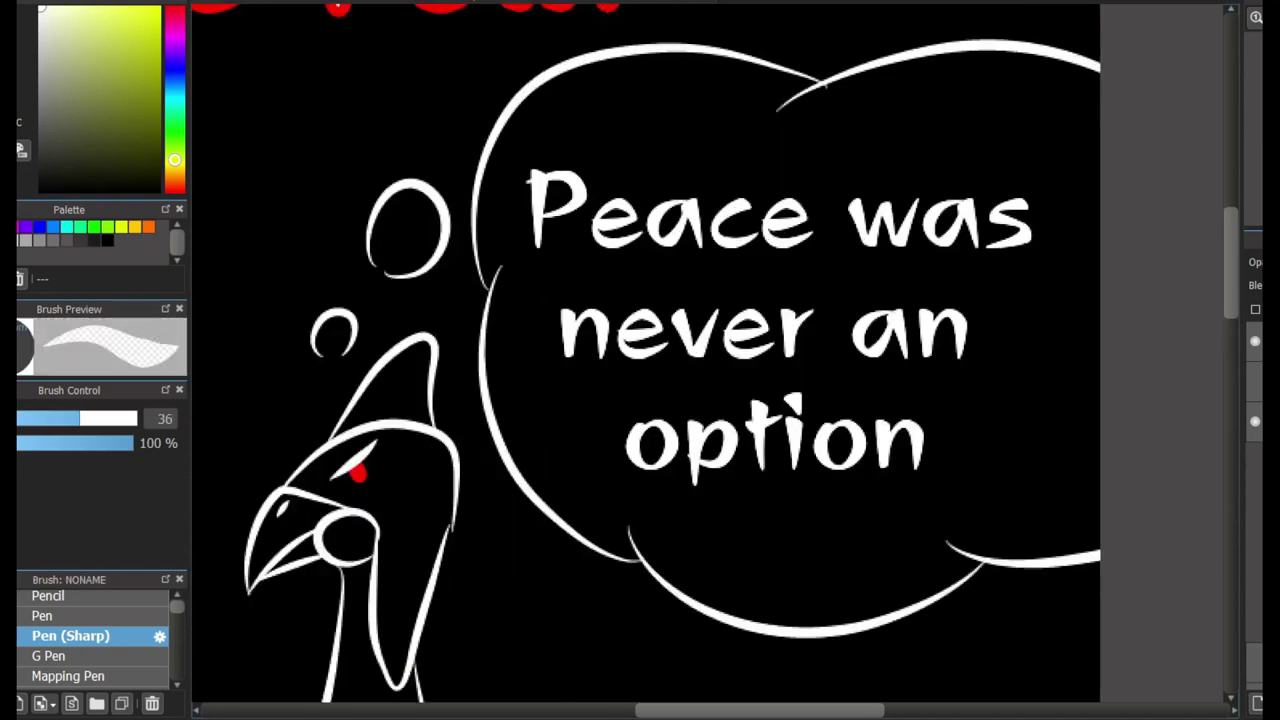
{"action": "scroll", "coordinate": [846, 97], "scroll_direction": "up", "scroll_amount": 1}
{"action": "scroll", "coordinate": [790, 116], "scroll_direction": "down", "scroll_amount": 3}
{"action": "scroll", "coordinate": [790, 116], "scroll_direction": "up", "scroll_amount": 2}
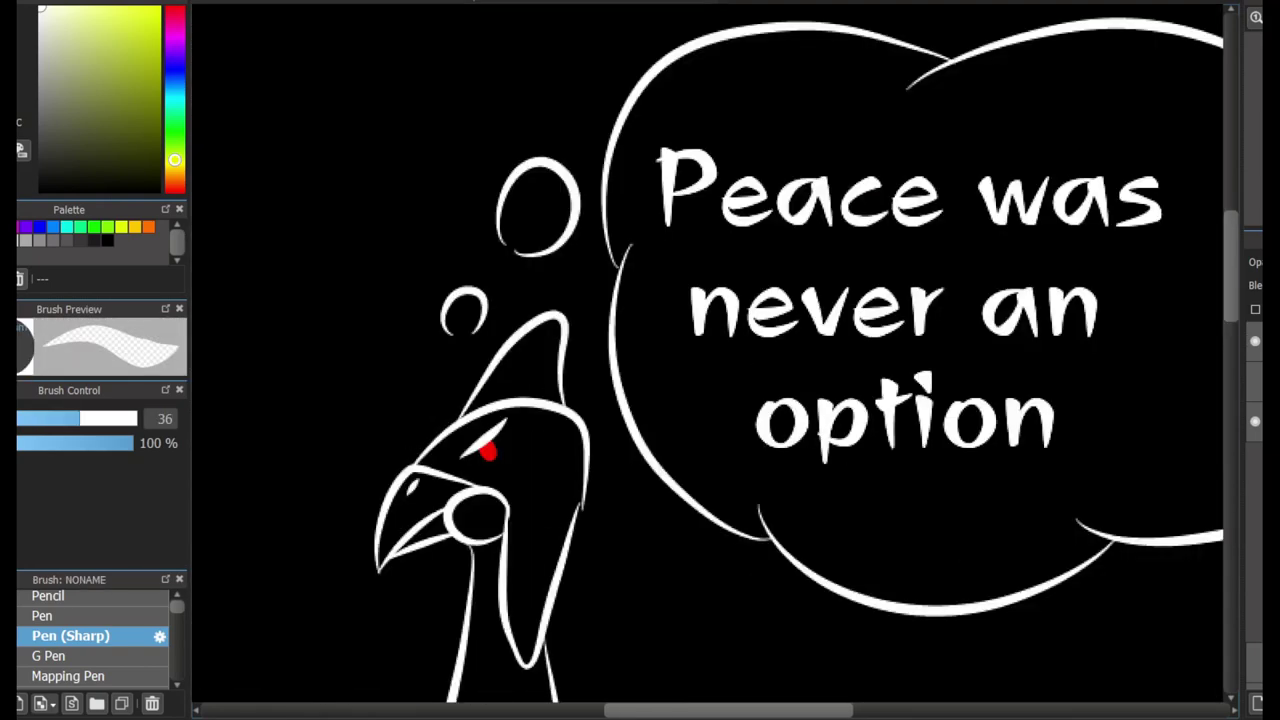
{"action": "key", "text": "b"}
{"action": "scroll", "coordinate": [982, 357], "scroll_direction": "down", "scroll_amount": 3}
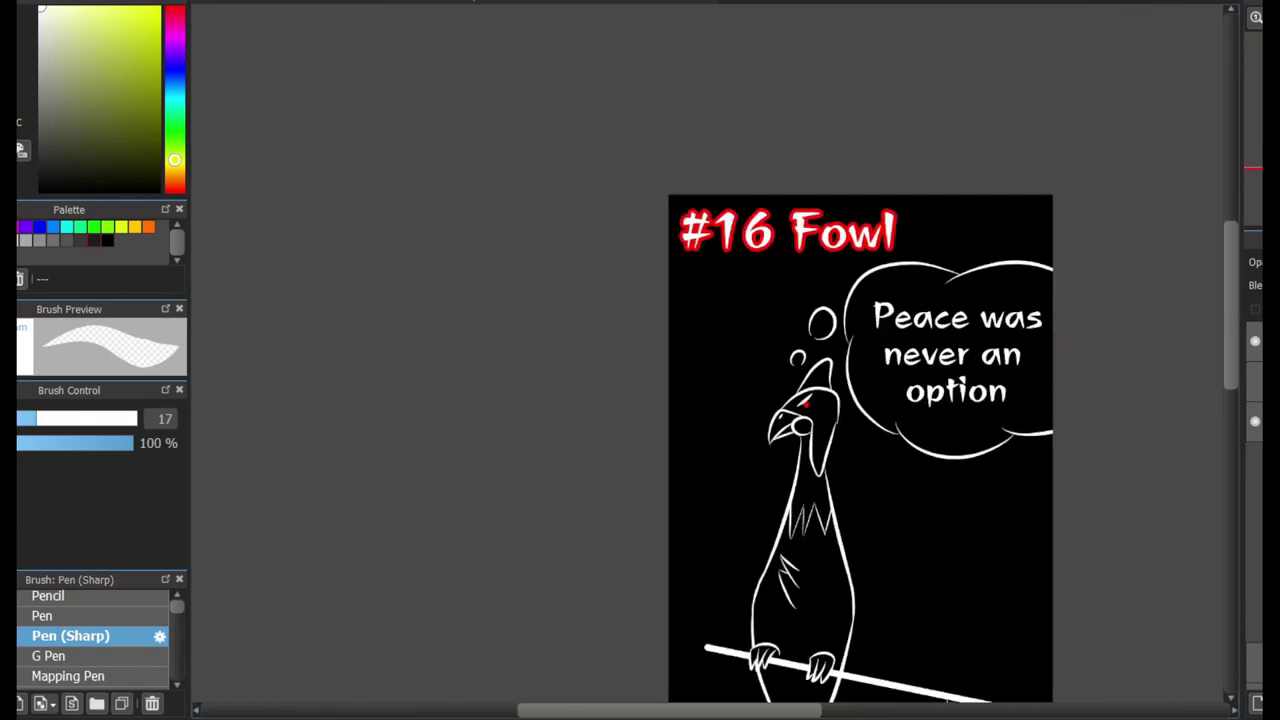
- Switch to red and recolour the bird's beak outlines, nostril and round cheek circle over the white ink
{"action": "scroll", "coordinate": [760, 600], "scroll_direction": "up", "scroll_amount": 4}
{"action": "left_click_drag", "start_coordinate": [760, 150], "coordinate": [760, 700]}
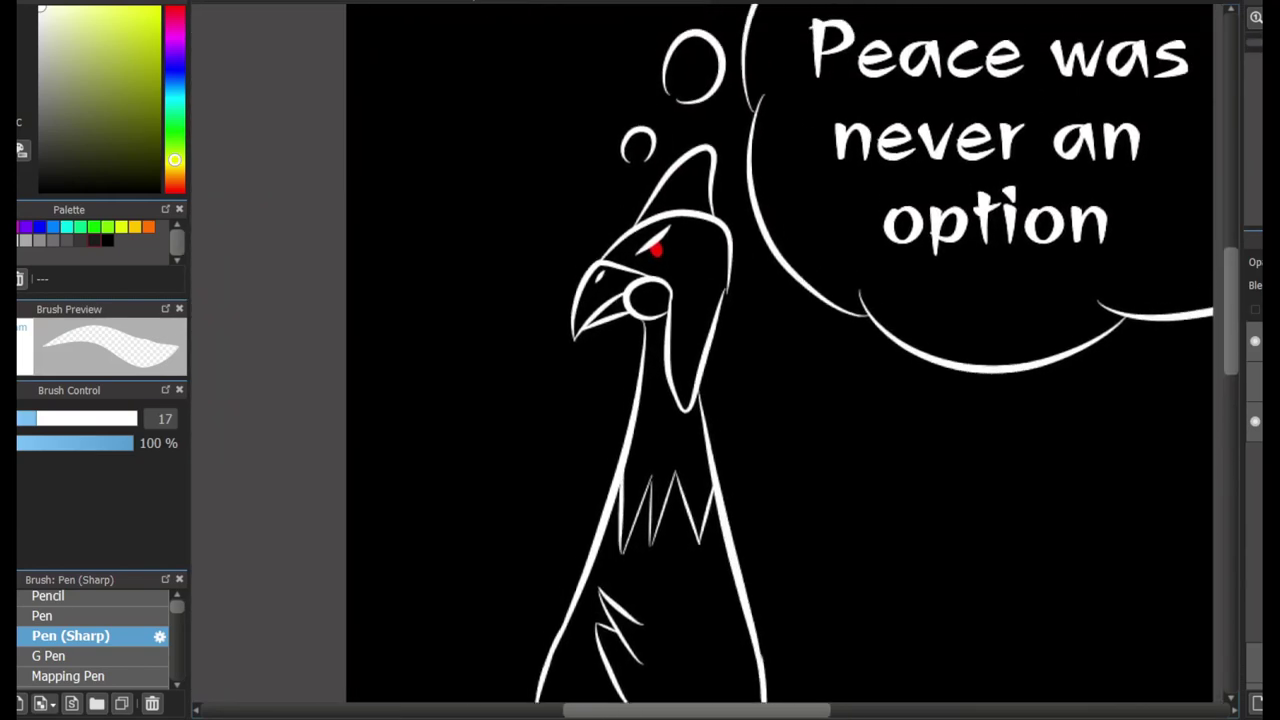
{"action": "scroll", "coordinate": [650, 300], "scroll_direction": "up", "scroll_amount": 2}
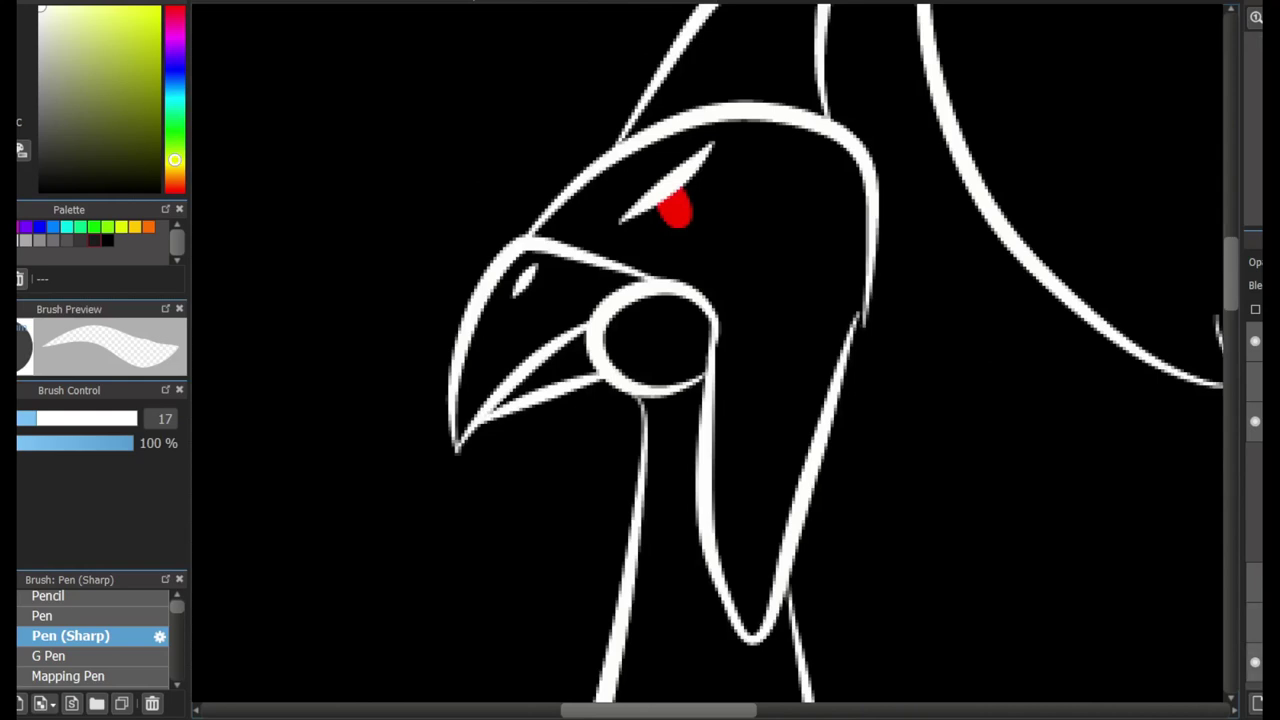
{"action": "key", "text": "x"}
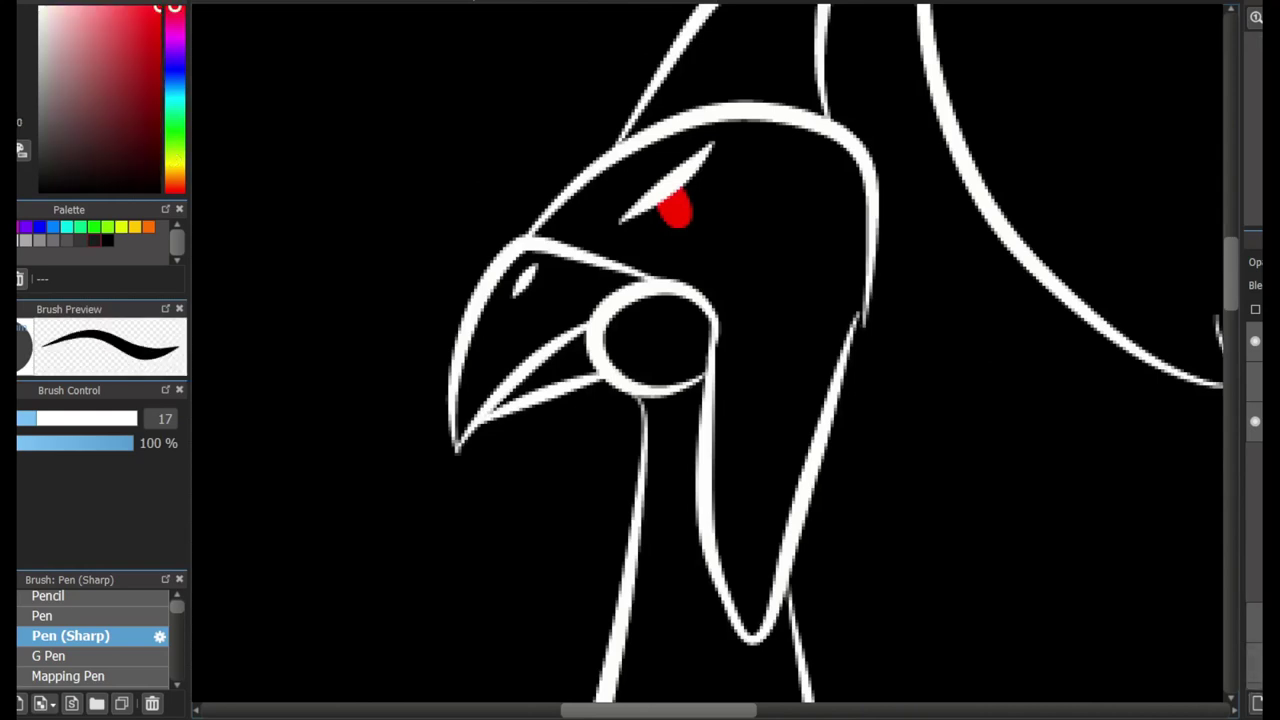
{"action": "left_click_drag", "start_coordinate": [520, 240], "coordinate": [705, 305]}
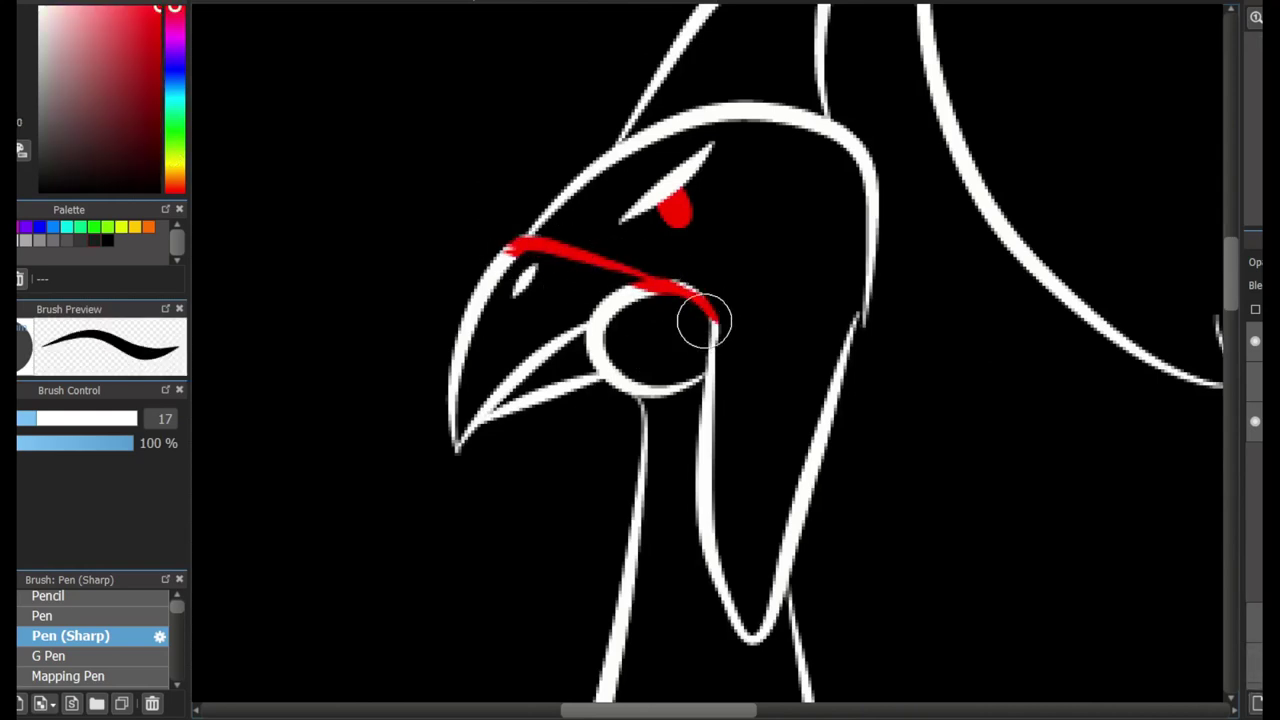
{"action": "left_click_drag", "start_coordinate": [678, 390], "coordinate": [633, 393]}
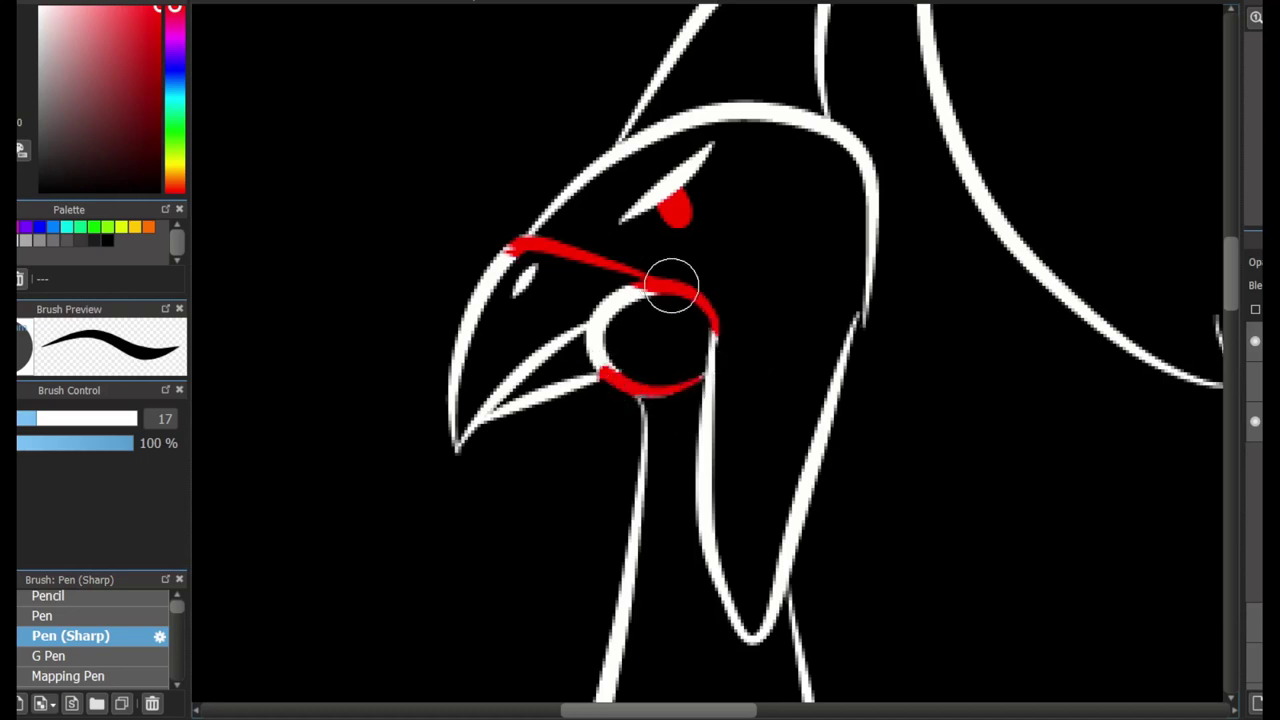
{"action": "left_click_drag", "start_coordinate": [508, 250], "coordinate": [452, 385]}
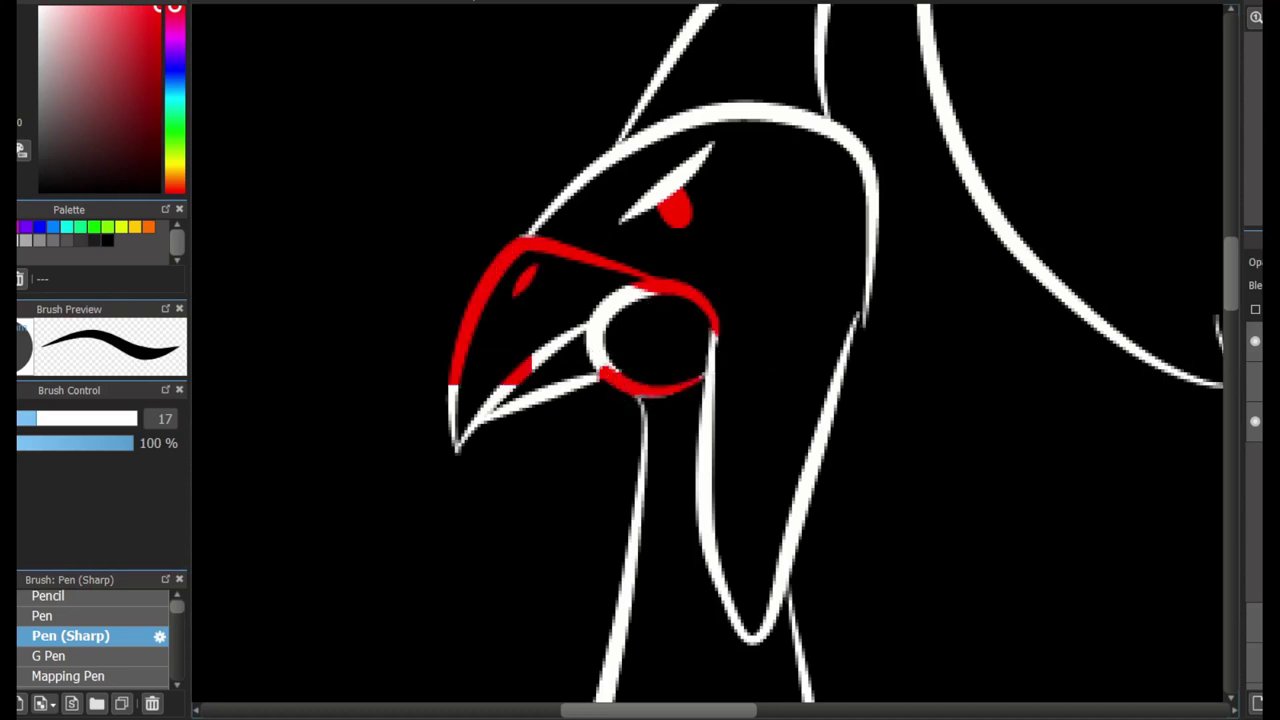
{"action": "left_click_drag", "start_coordinate": [655, 290], "coordinate": [612, 378]}
{"action": "left_click_drag", "start_coordinate": [527, 360], "coordinate": [457, 450]}
{"action": "left_click_drag", "start_coordinate": [598, 372], "coordinate": [495, 415]}
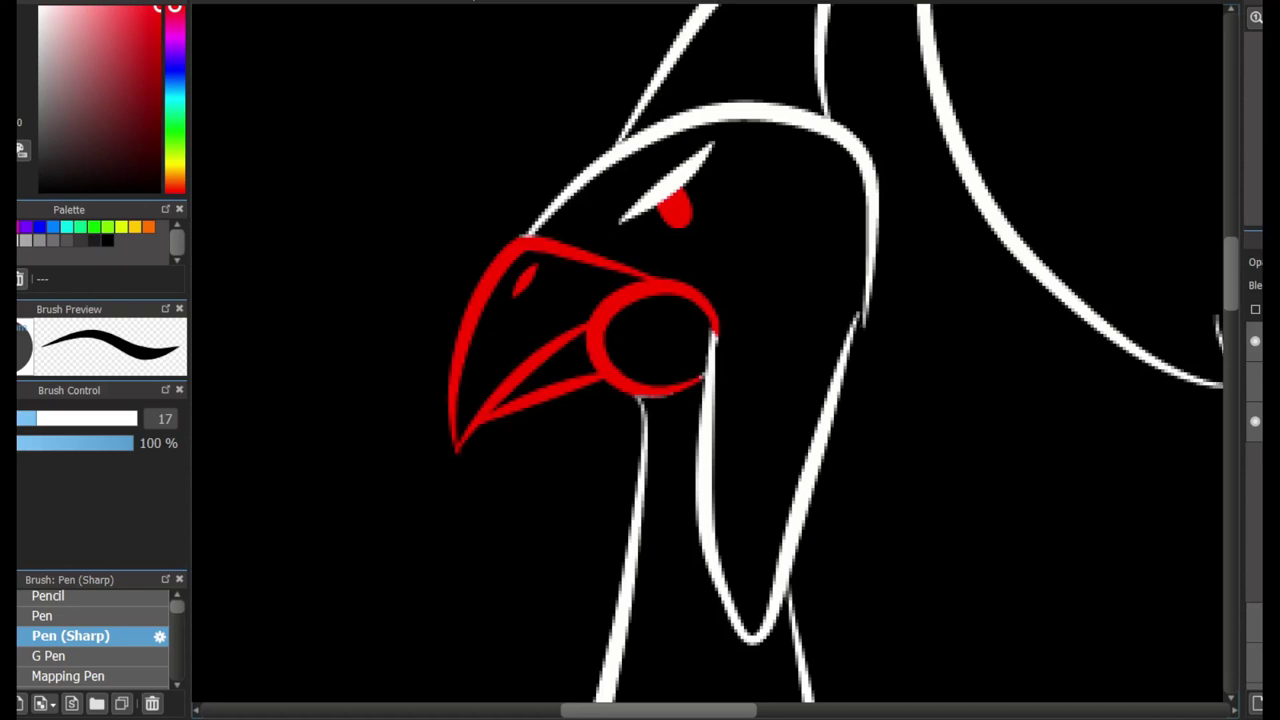
{"action": "scroll", "coordinate": [577, 184], "scroll_direction": "up", "scroll_amount": 2}
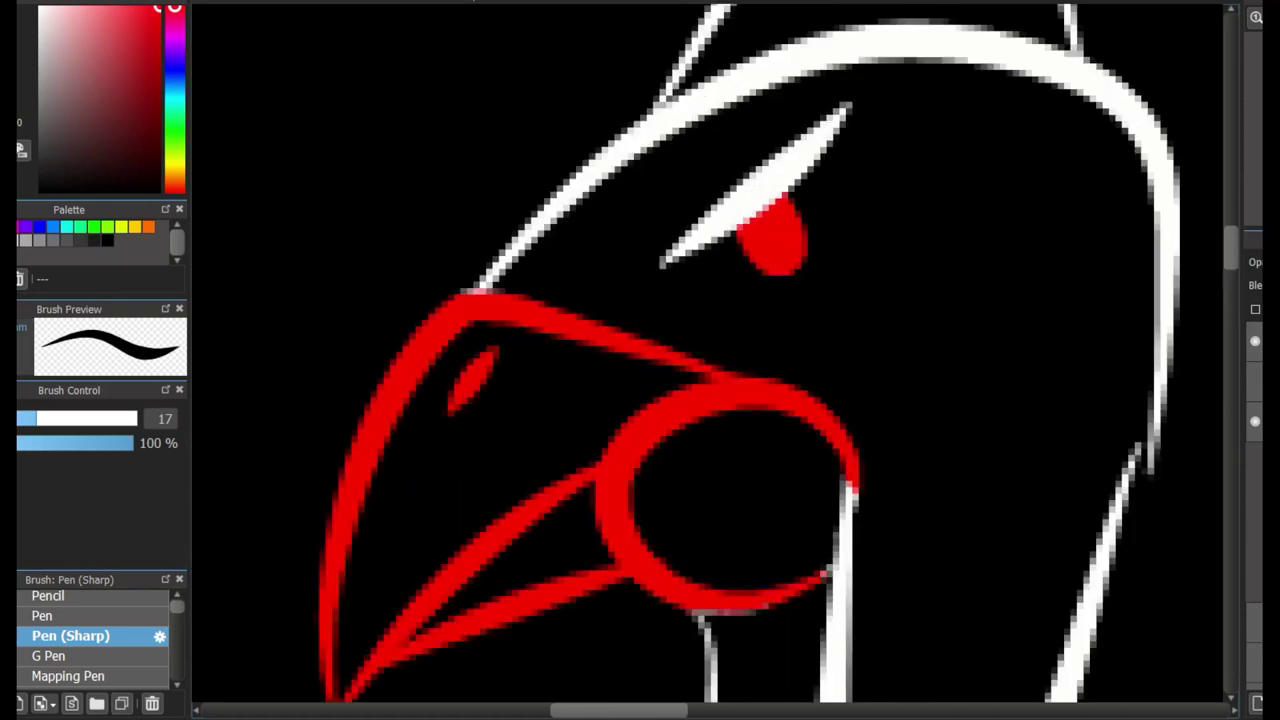
{"action": "left_click_drag", "start_coordinate": [658, 248], "coordinate": [738, 142]}
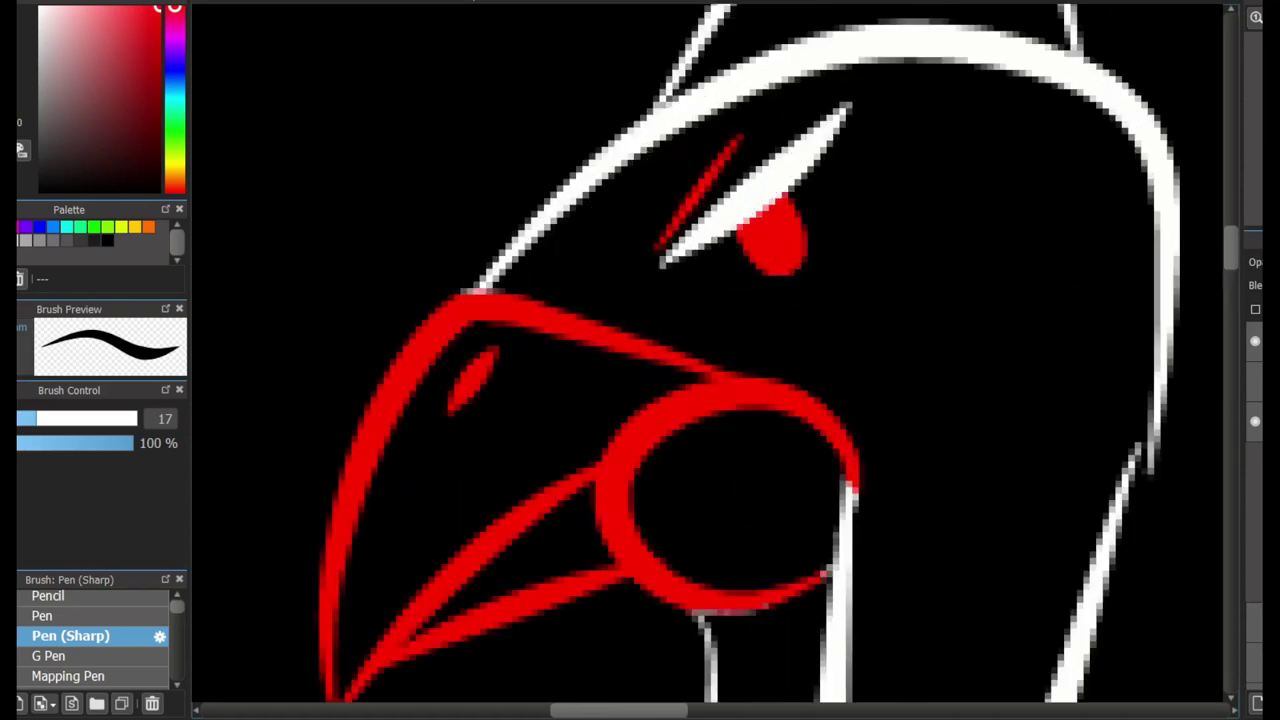
{"action": "key", "text": "x"}
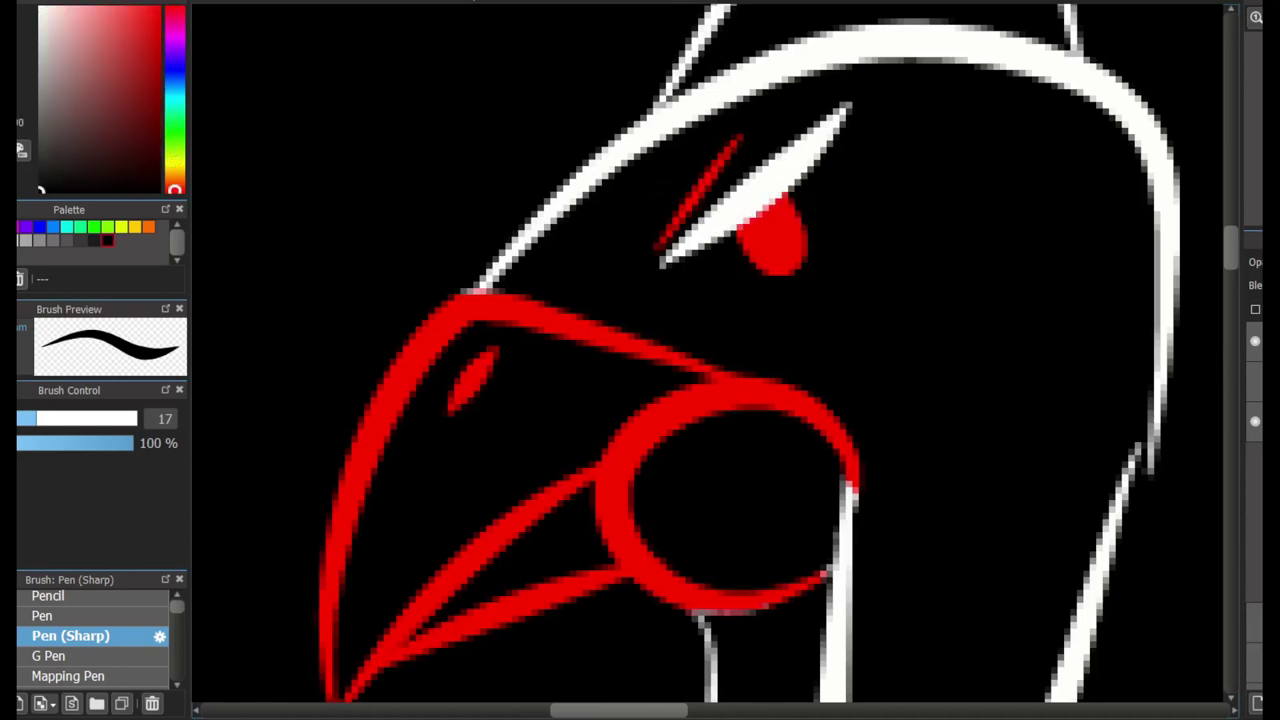
{"action": "mouse_move", "coordinate": [781, 233]}
{"action": "left_mouse_down"}
{"action": "mouse_move", "coordinate": [754, 198]}
{"action": "mouse_move", "coordinate": [783, 265]}
{"action": "left_mouse_up"}
{"action": "key", "text": "ctrl+z"}
{"action": "key", "text": "ctrl+z"}
- Switch to white, clear the trial strokes, and ink a short crease above the eyebrow and a lower eyelid line under the red eye
{"action": "key", "text": "x"}
{"action": "key", "text": "ctrl+z"}
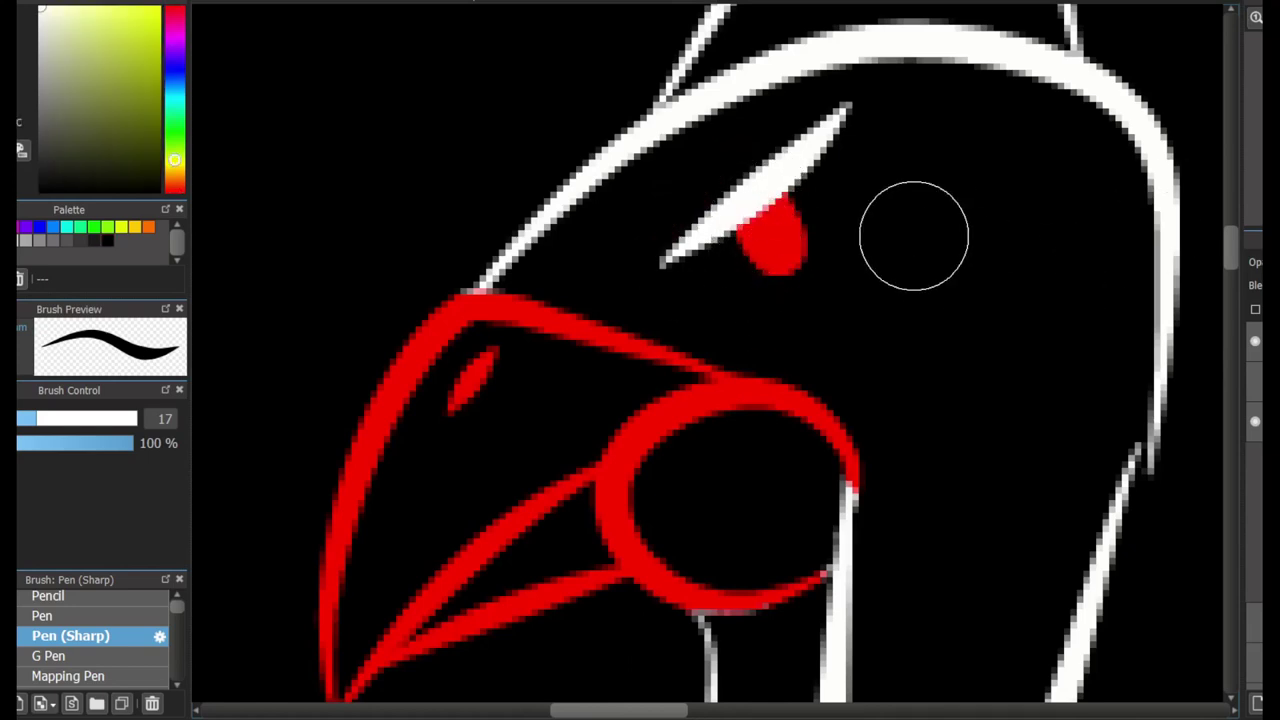
{"action": "key", "text": "ctrl+z"}
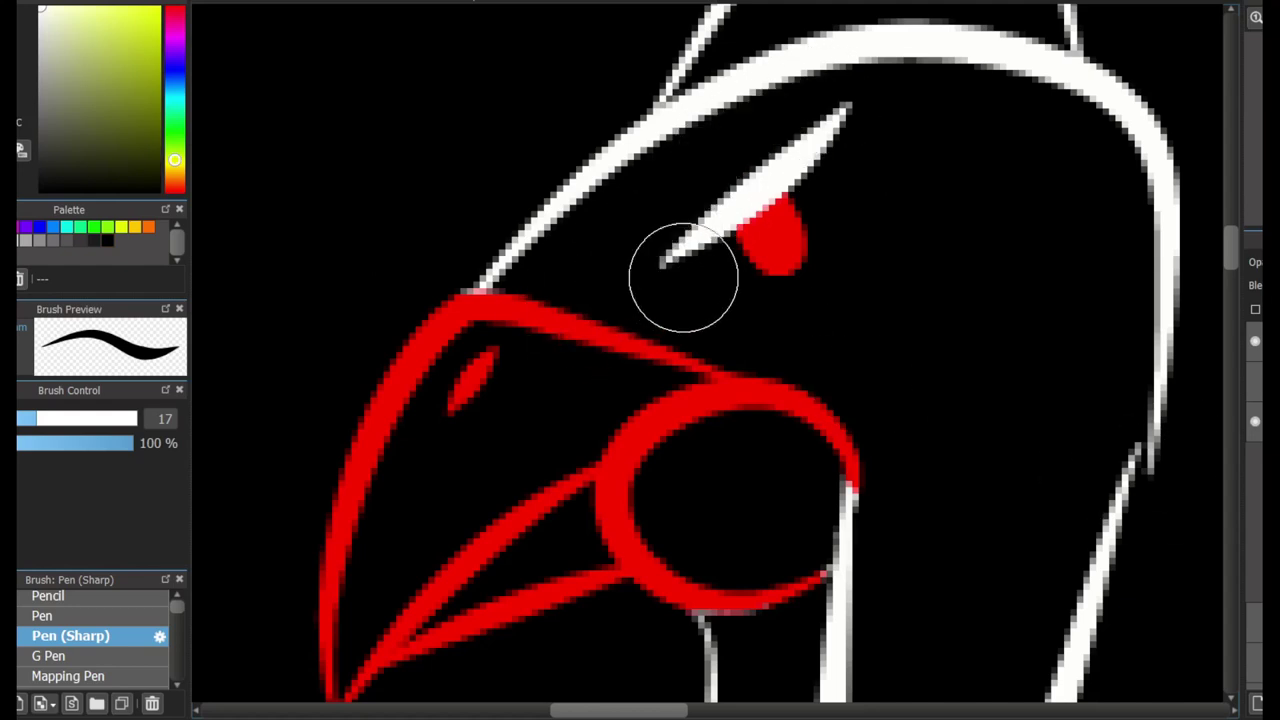
{"action": "left_click_drag", "start_coordinate": [640, 245], "coordinate": [715, 150]}
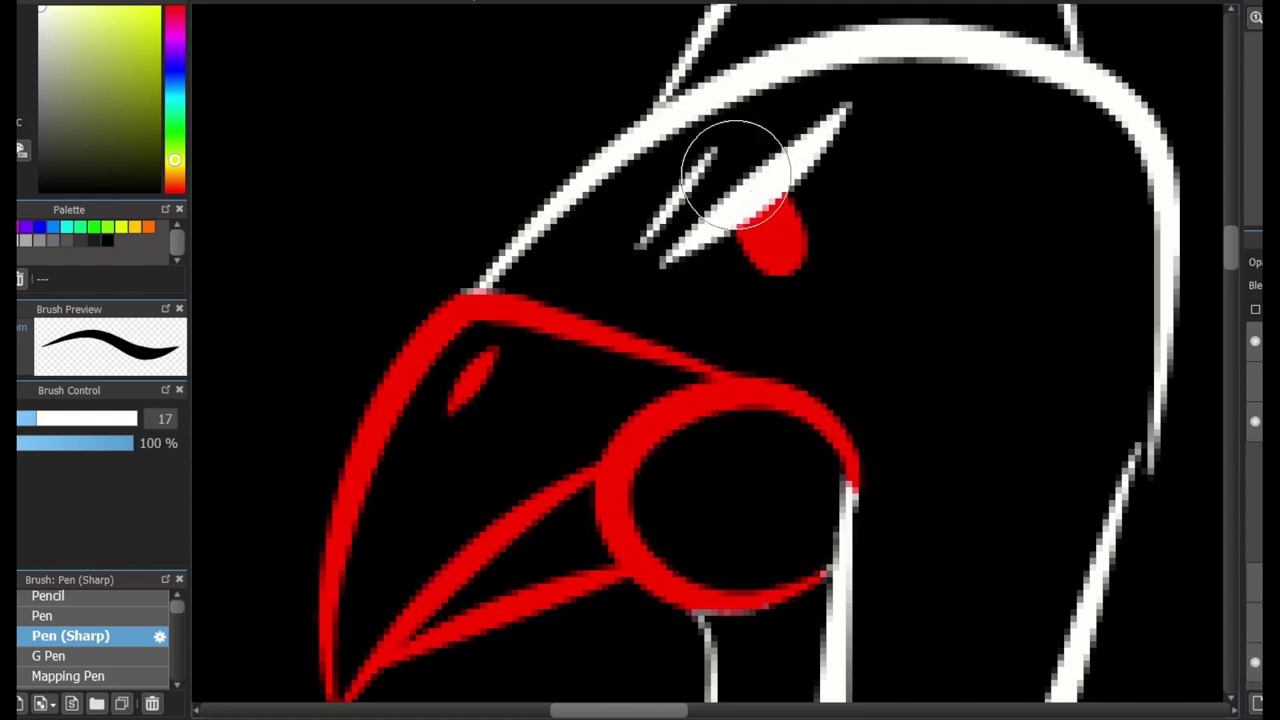
{"action": "left_click_drag", "start_coordinate": [870, 213], "coordinate": [725, 292]}
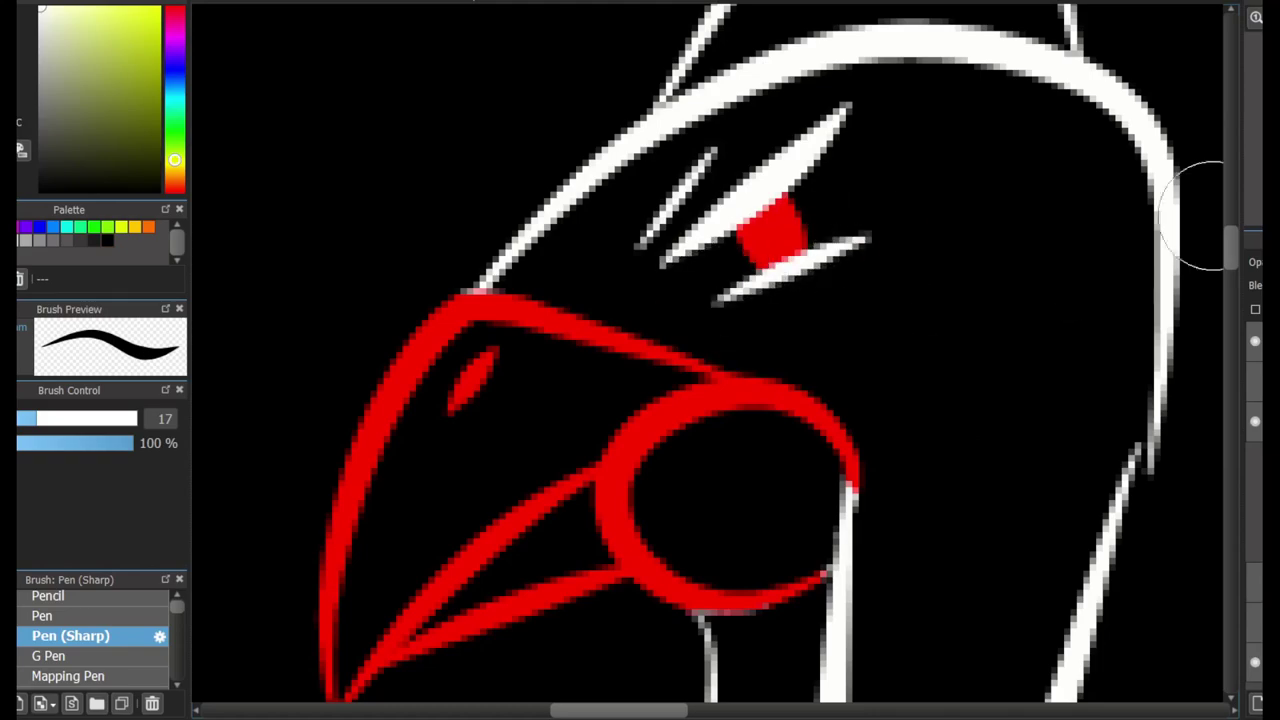
- Ink a short white tick below the cheek circle and extend the back-of-head line down to overlap the pointed lappet
{"action": "mouse_move", "coordinate": [1195, 250]}
{"action": "left_mouse_down"}
{"action": "mouse_move", "coordinate": [1108, 67]}
{"action": "mouse_move", "coordinate": [1218, 90]}
{"action": "left_mouse_up"}
{"action": "scroll", "coordinate": [710, 355], "scroll_direction": "down", "scroll_amount": 10}
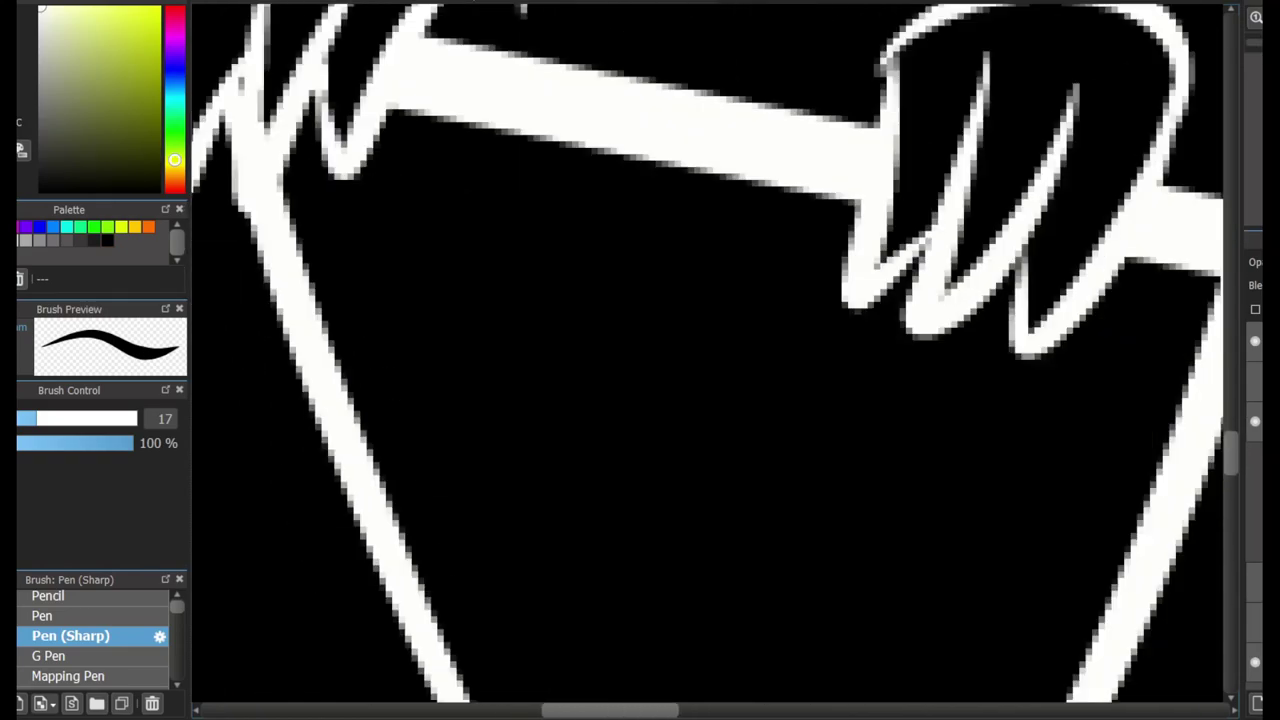
{"action": "scroll", "coordinate": [710, 355], "scroll_direction": "up", "scroll_amount": 5}
{"action": "scroll", "coordinate": [710, 355], "scroll_direction": "left", "scroll_amount": 5}
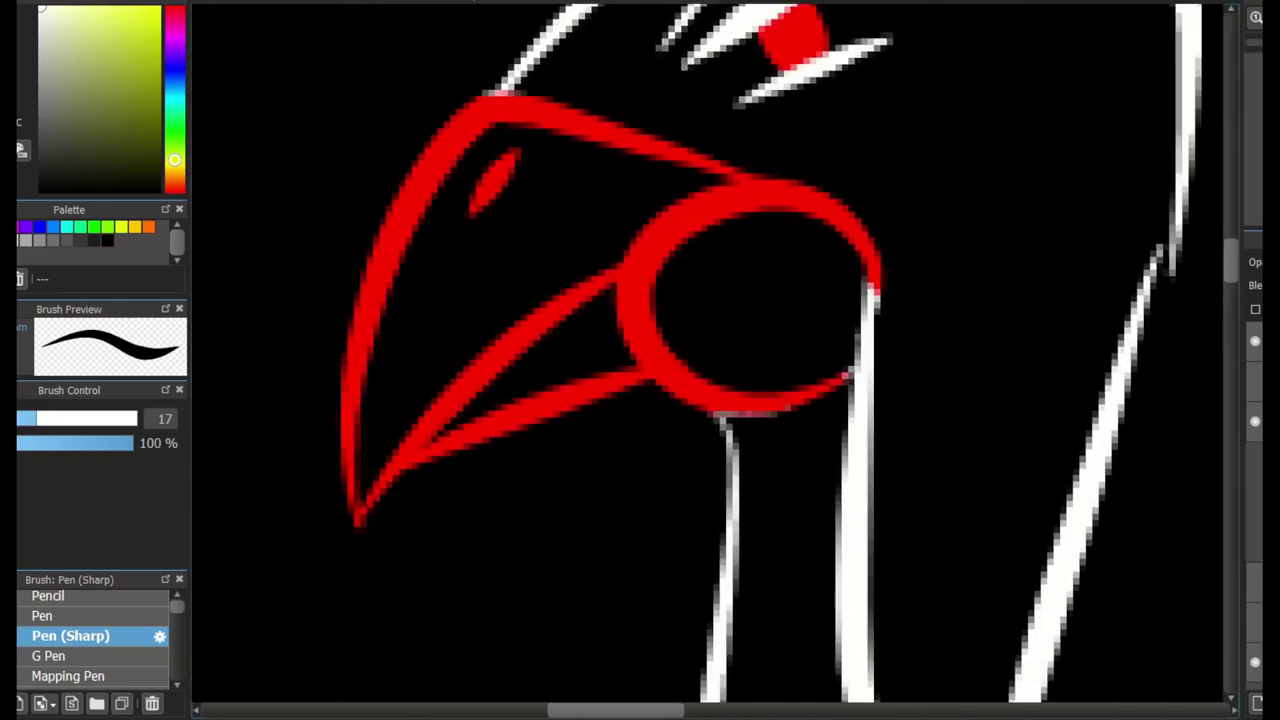
{"action": "left_click_drag", "start_coordinate": [873, 298], "coordinate": [882, 348]}
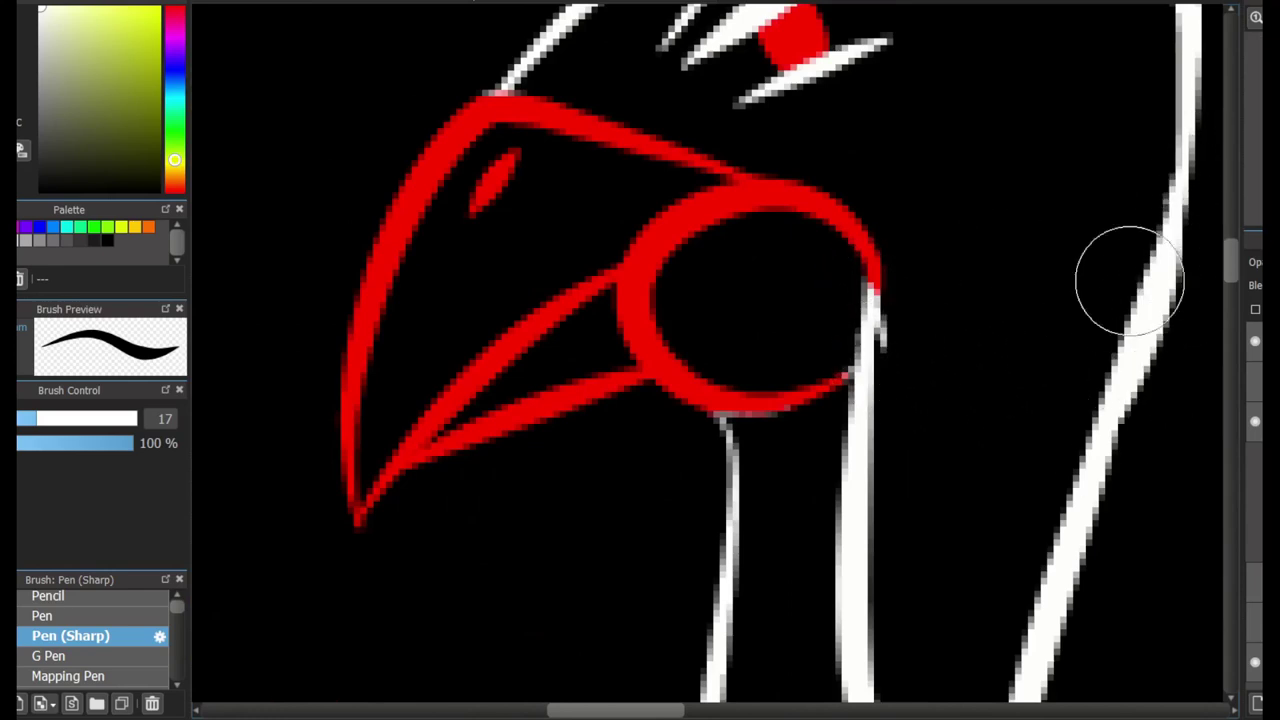
{"action": "mouse_move", "coordinate": [1193, 140]}
{"action": "left_mouse_down"}
{"action": "mouse_move", "coordinate": [1172, 265]}
{"action": "mouse_move", "coordinate": [1086, 457]}
{"action": "left_mouse_up"}
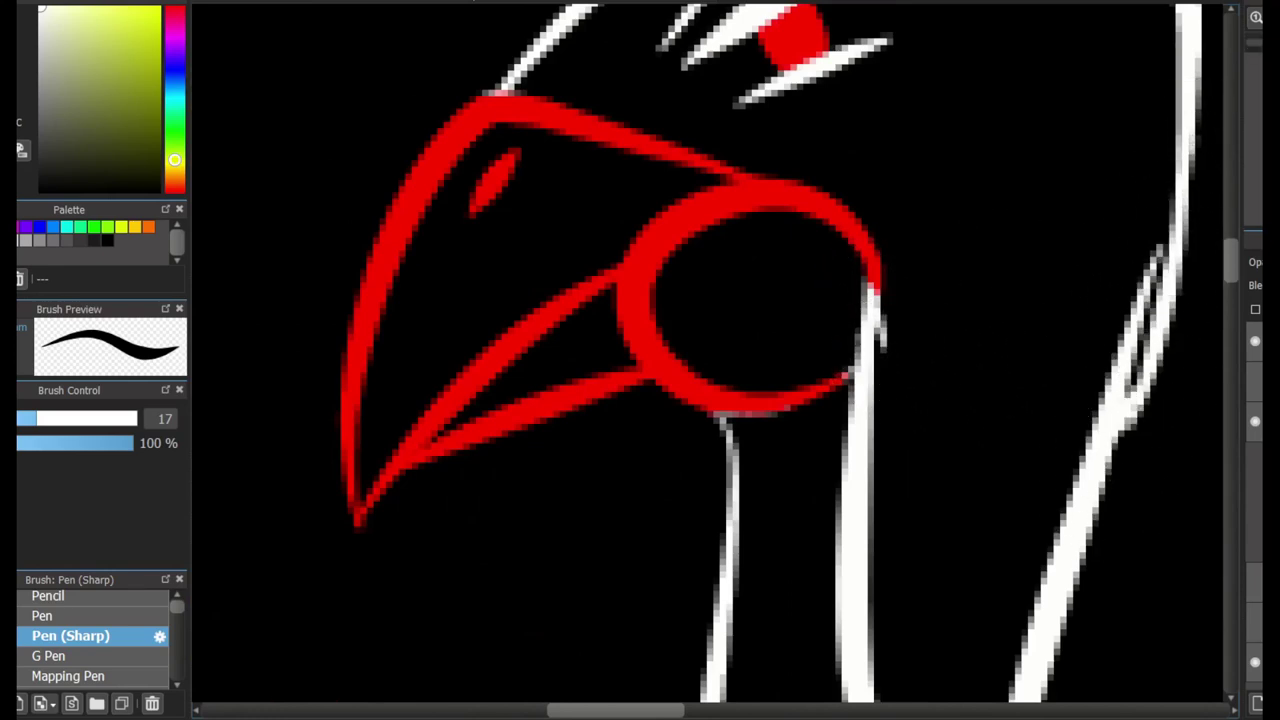
- Look over the inked head, crest, thought bubble, body and feet for missing details
{"action": "scroll", "coordinate": [710, 360], "scroll_direction": "up", "scroll_amount": 5}
{"action": "scroll", "coordinate": [710, 360], "scroll_direction": "down", "scroll_amount": 4}
{"action": "scroll", "coordinate": [710, 360], "scroll_direction": "down", "scroll_amount": 3}
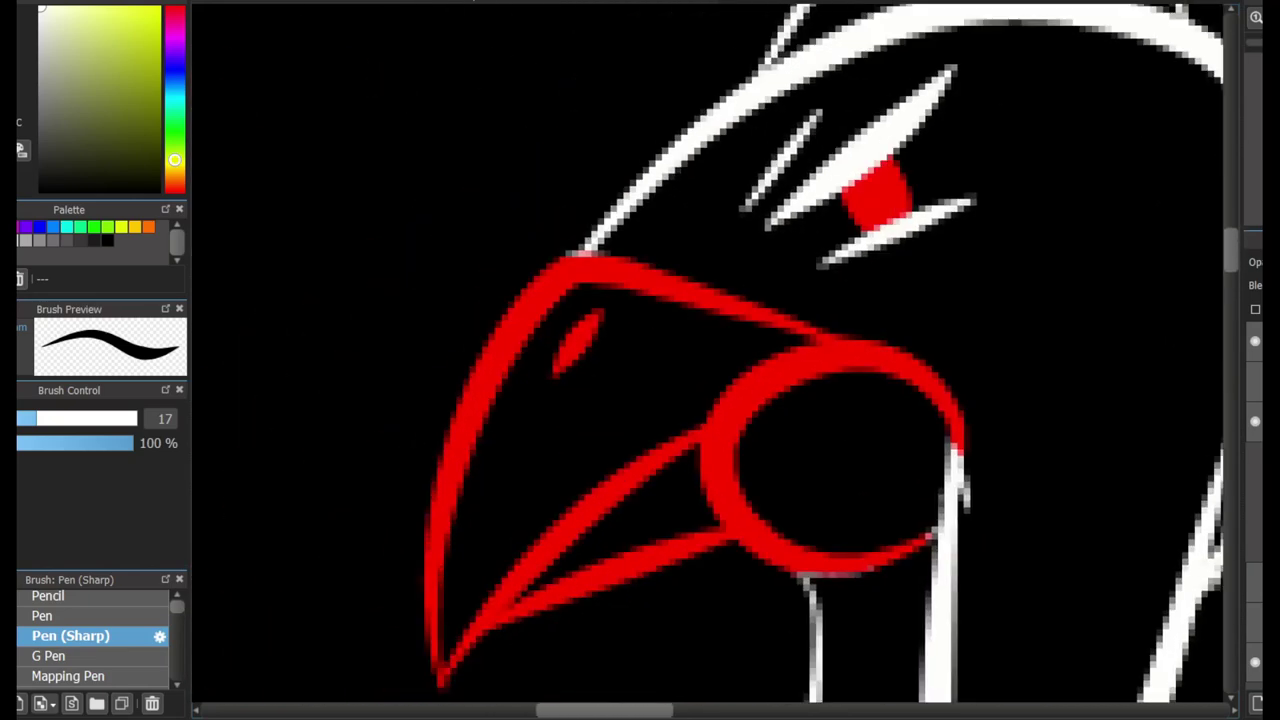
{"action": "scroll", "coordinate": [710, 360], "scroll_direction": "up", "scroll_amount": 3}
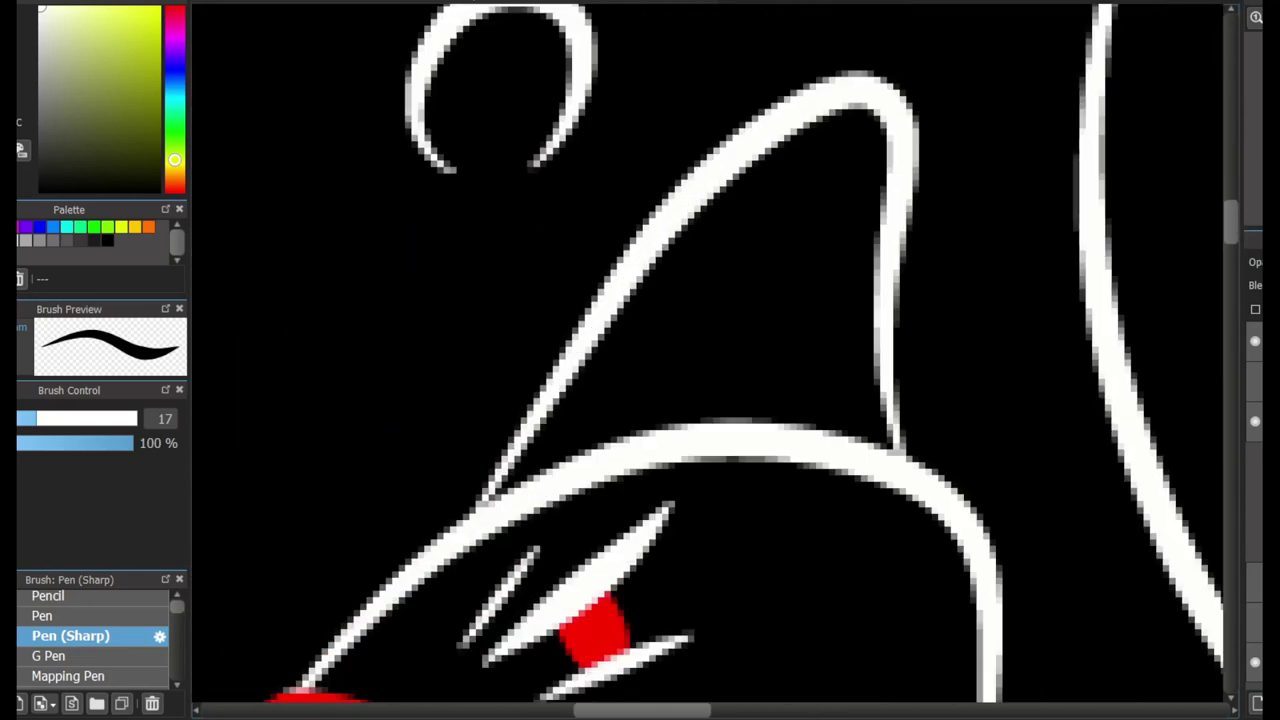
{"action": "scroll", "coordinate": [710, 360], "scroll_direction": "down", "scroll_amount": 5}
{"action": "scroll", "coordinate": [710, 360], "scroll_direction": "up", "scroll_amount": 3}
{"action": "scroll", "coordinate": [710, 360], "scroll_direction": "down", "scroll_amount": 3}
{"action": "scroll", "coordinate": [710, 360], "scroll_direction": "up", "scroll_amount": 2}
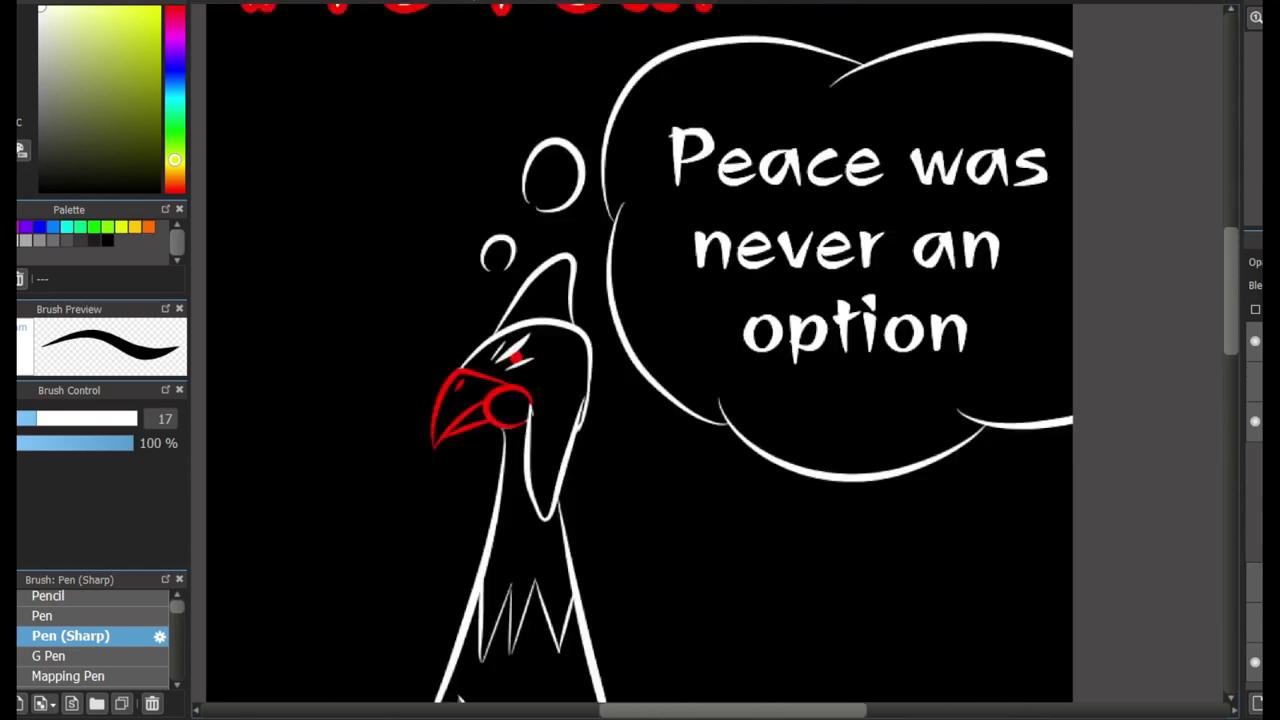
{"action": "scroll", "coordinate": [993, 340], "scroll_direction": "up", "scroll_amount": 1}
{"action": "scroll", "coordinate": [931, 349], "scroll_direction": "down", "scroll_amount": 2}
{"action": "scroll", "coordinate": [710, 500], "scroll_direction": "down", "scroll_amount": 3}
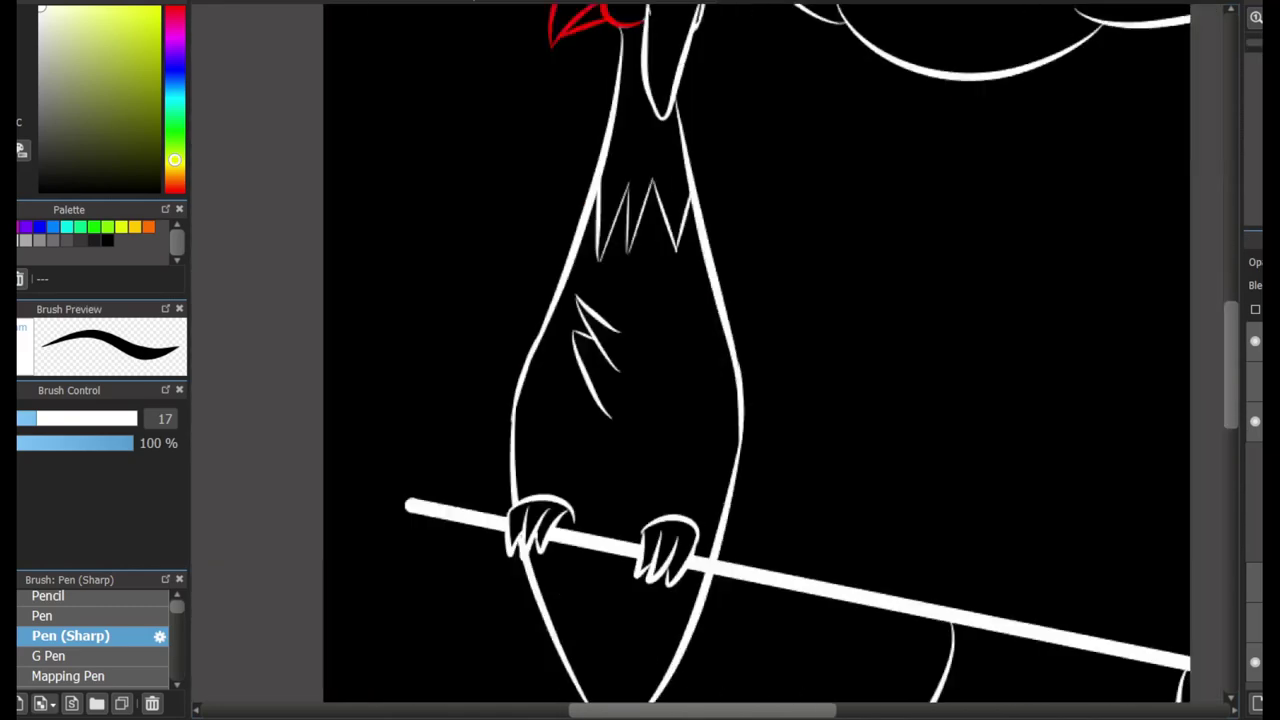
{"action": "scroll", "coordinate": [710, 500], "scroll_direction": "up", "scroll_amount": 1}
{"action": "scroll", "coordinate": [710, 360], "scroll_direction": "down", "scroll_amount": 2}
{"action": "scroll", "coordinate": [701, 359], "scroll_direction": "up", "scroll_amount": 2}
{"action": "scroll", "coordinate": [701, 359], "scroll_direction": "down", "scroll_amount": 1}
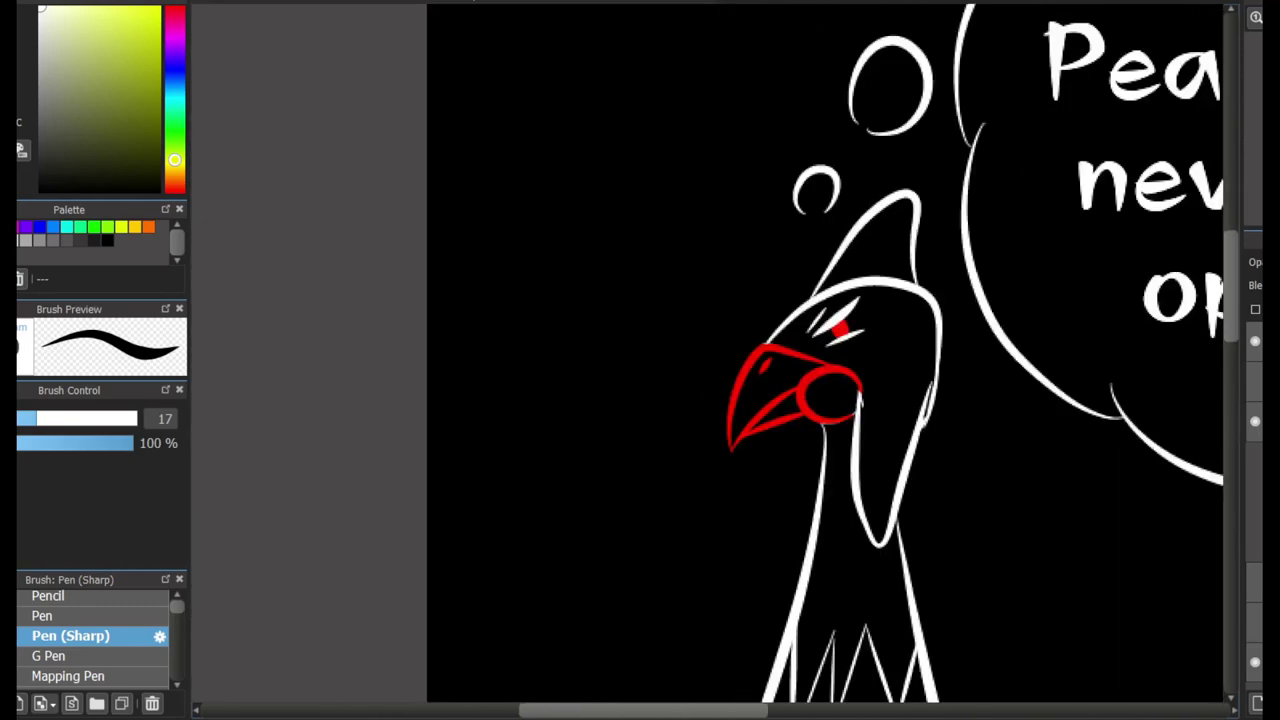
{"action": "scroll", "coordinate": [701, 359], "scroll_direction": "up", "scroll_amount": 1}
{"action": "left_click_drag", "start_coordinate": [803, 265], "coordinate": [705, 236]}
{"action": "left_click_drag", "start_coordinate": [665, 187], "coordinate": [705, 236]}
{"action": "left_click_drag", "start_coordinate": [754, 310], "coordinate": [640, 350]}
{"action": "mouse_move", "coordinate": [720, 470]}
{"action": "left_mouse_down"}
{"action": "mouse_move", "coordinate": [600, 540]}
{"action": "mouse_move", "coordinate": [689, 509]}
{"action": "left_mouse_up"}
{"action": "key", "text": "ctrl+z"}
{"action": "key", "text": "ctrl+z"}
{"action": "key", "text": "ctrl+z"}
{"action": "key", "text": "ctrl+z"}
{"action": "key", "text": "ctrl+z"}
- Switch to red and try three wavy lines fanning out from the front of the beak
{"action": "key", "text": "x"}
{"action": "left_click_drag", "start_coordinate": [734, 273], "coordinate": [580, 295]}
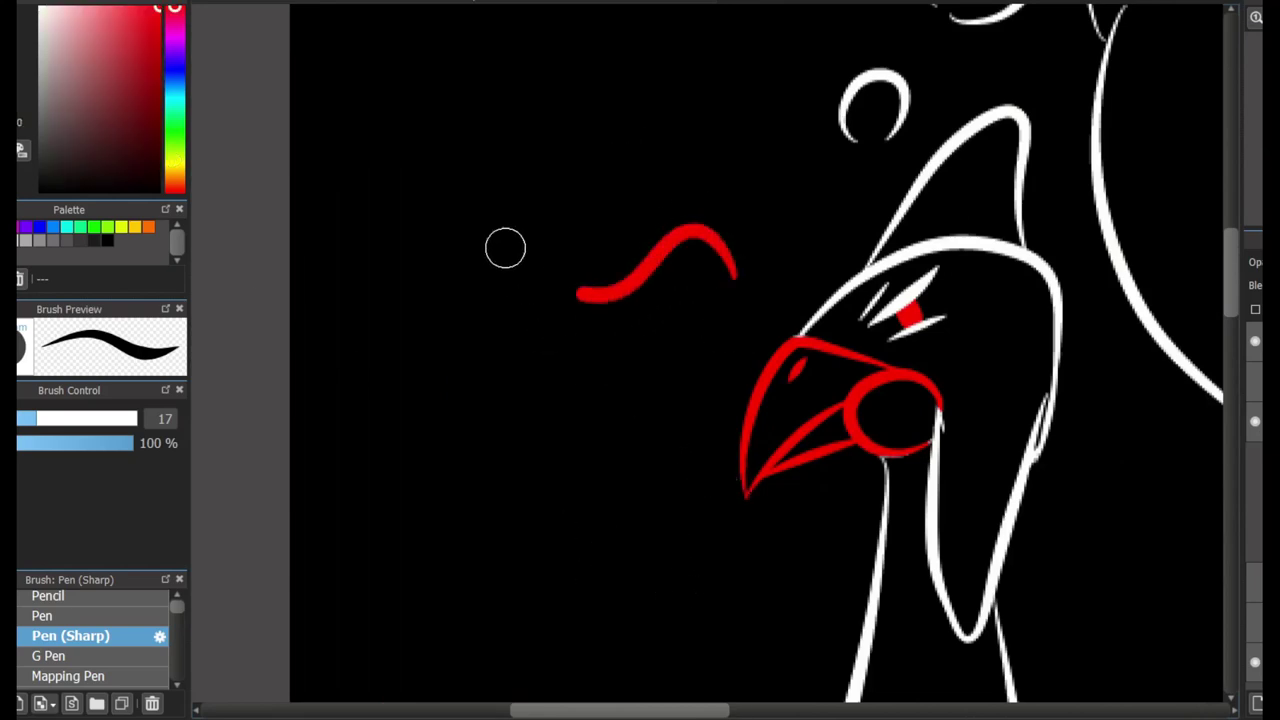
{"action": "key", "text": "ctrl+z"}
{"action": "left_click_drag", "start_coordinate": [752, 285], "coordinate": [575, 128]}
{"action": "left_click_drag", "start_coordinate": [710, 388], "coordinate": [481, 355]}
{"action": "left_click_drag", "start_coordinate": [718, 508], "coordinate": [535, 632]}
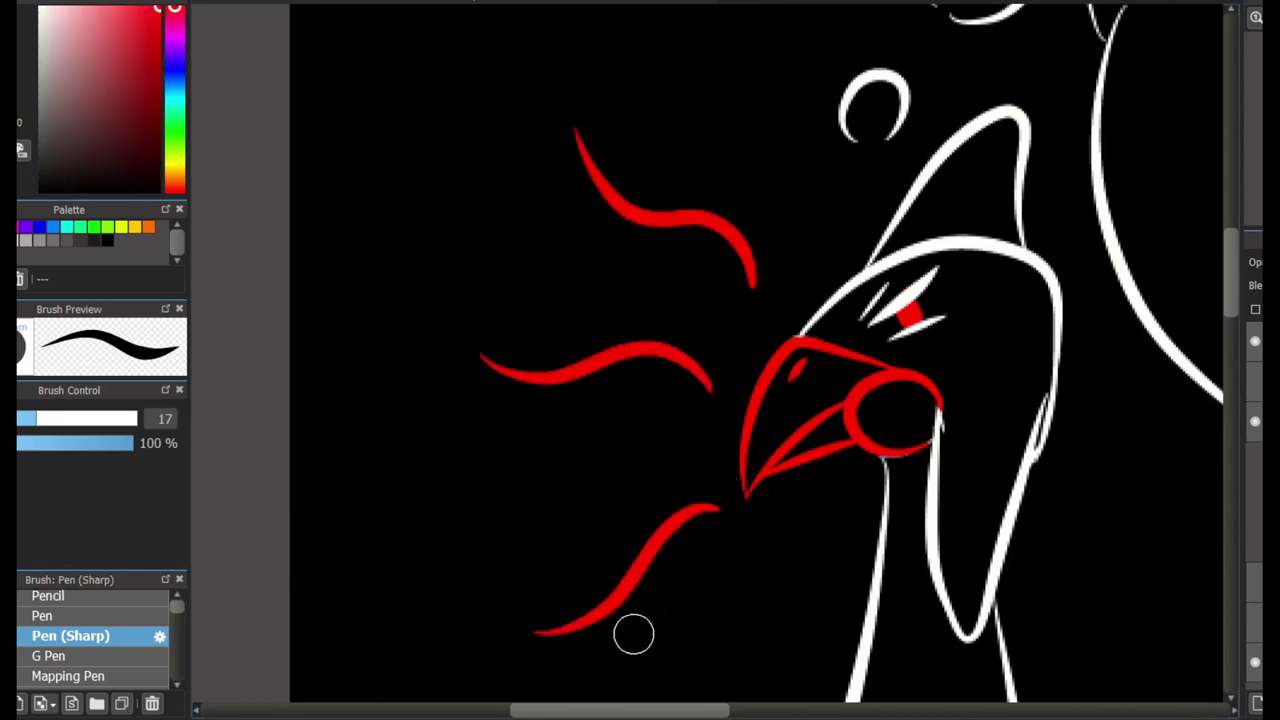
- Undo the three wavy red lines and the trial red arc behind the eye
{"action": "scroll", "coordinate": [900, 403], "scroll_direction": "down", "scroll_amount": 3}
{"action": "scroll", "coordinate": [677, 689], "scroll_direction": "down", "scroll_amount": 3}
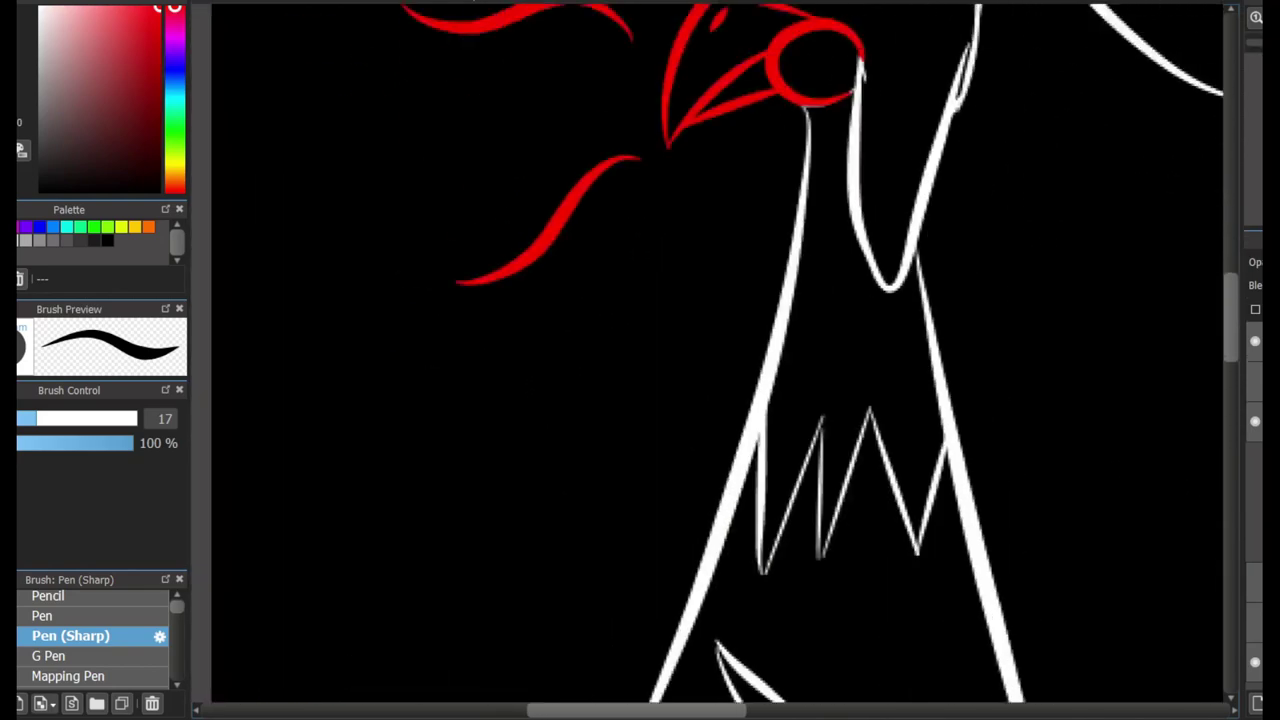
{"action": "scroll", "coordinate": [660, 700], "scroll_direction": "up", "scroll_amount": 3}
{"action": "key", "text": "ctrl+z"}
{"action": "key", "text": "ctrl+z"}
{"action": "key", "text": "ctrl+z"}
{"action": "scroll", "coordinate": [700, 360], "scroll_direction": "up", "scroll_amount": 1}
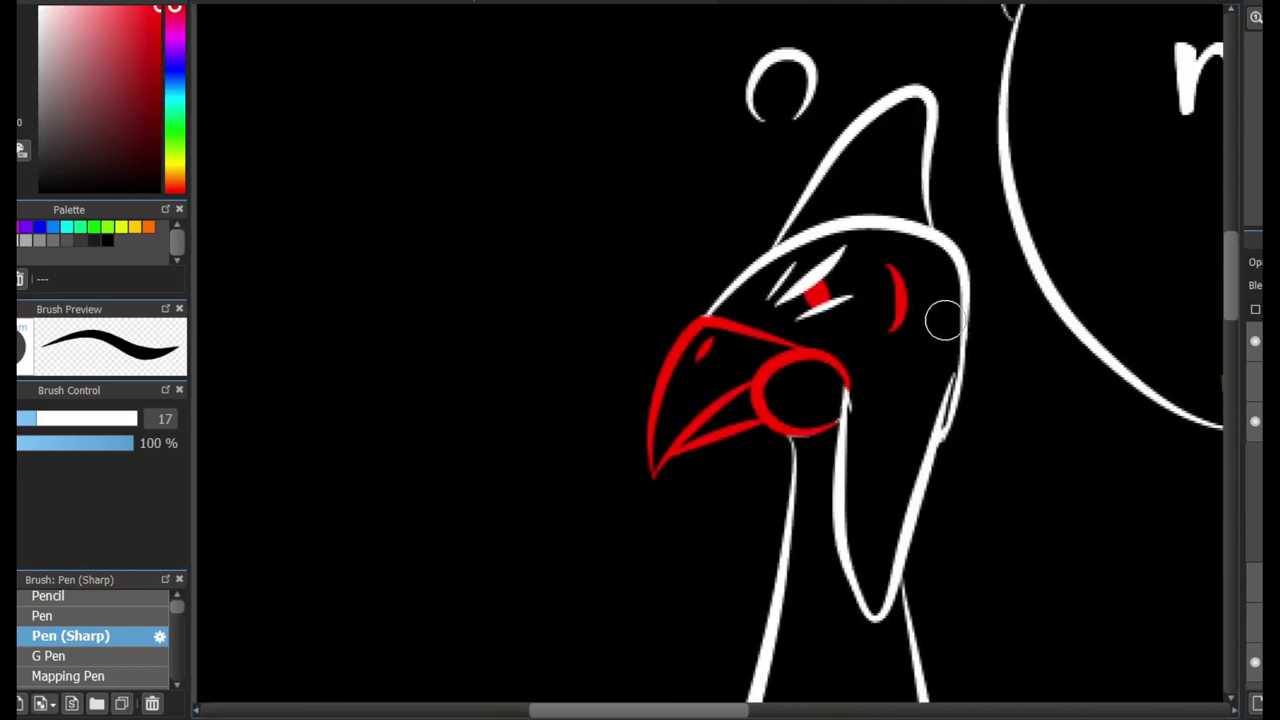
{"action": "key", "text": "ctrl+z"}
{"action": "key", "text": "ctrl+z"}
- Draw three wavy red lines fanning out in front of the beak: one upward, one level and one downward
{"action": "mouse_move", "coordinate": [643, 268]}
{"action": "left_mouse_down"}
{"action": "mouse_move", "coordinate": [609, 214]}
{"action": "mouse_move", "coordinate": [472, 148]}
{"action": "left_mouse_up"}
{"action": "mouse_move", "coordinate": [605, 378]}
{"action": "left_mouse_down"}
{"action": "mouse_move", "coordinate": [511, 371]}
{"action": "mouse_move", "coordinate": [398, 390]}
{"action": "left_mouse_up"}
{"action": "left_click_drag", "start_coordinate": [614, 482], "coordinate": [445, 607]}
- Undo the trial strokes beside the caption and draw a red exclamation mark after "option" in the thought bubble
{"action": "scroll", "coordinate": [1158, 299], "scroll_direction": "right", "scroll_amount": 5}
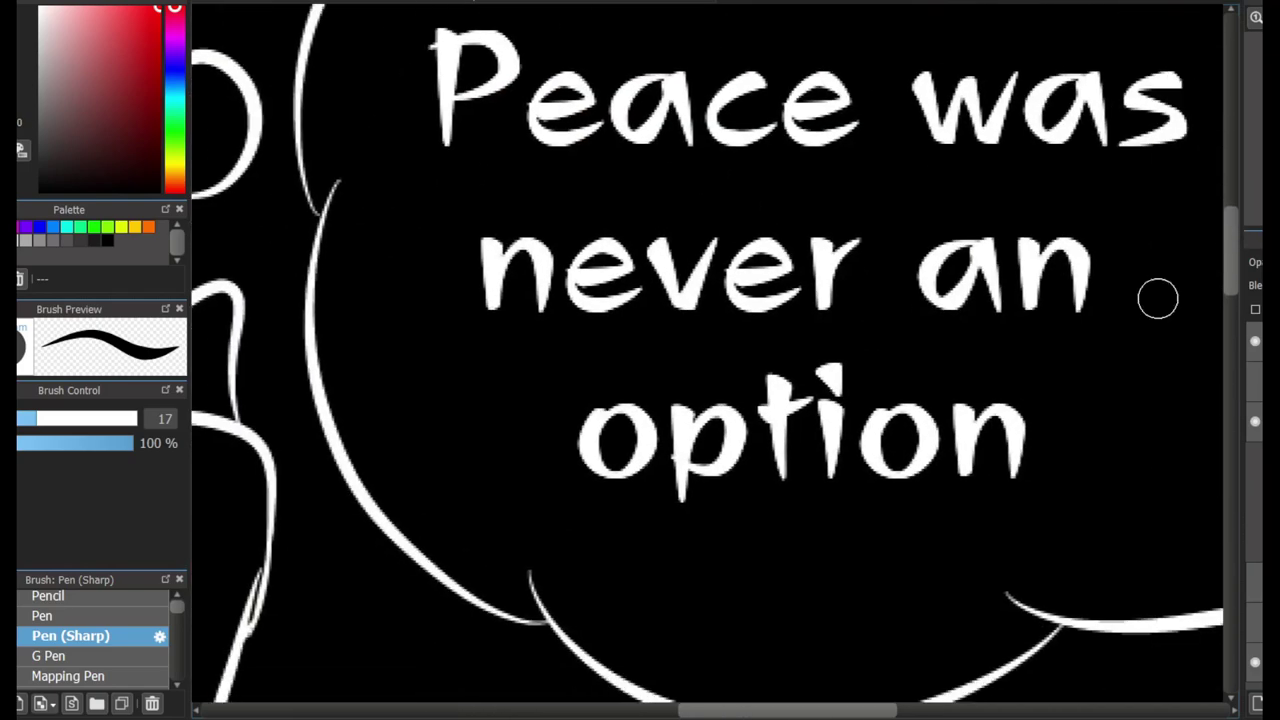
{"action": "key", "text": "ctrl+z"}
{"action": "key", "text": "ctrl+z"}
{"action": "left_click_drag", "start_coordinate": [1103, 337], "coordinate": [1079, 452]}
{"action": "left_click", "coordinate": [1069, 506]}
{"action": "scroll", "coordinate": [1069, 506], "scroll_direction": "down", "scroll_amount": 3}
{"action": "scroll", "coordinate": [1069, 506], "scroll_direction": "left", "scroll_amount": 1}
{"action": "scroll", "coordinate": [707, 353], "scroll_direction": "left", "scroll_amount": 4}
{"action": "scroll", "coordinate": [707, 353], "scroll_direction": "up", "scroll_amount": 2}
{"action": "scroll", "coordinate": [707, 353], "scroll_direction": "down", "scroll_amount": 10}
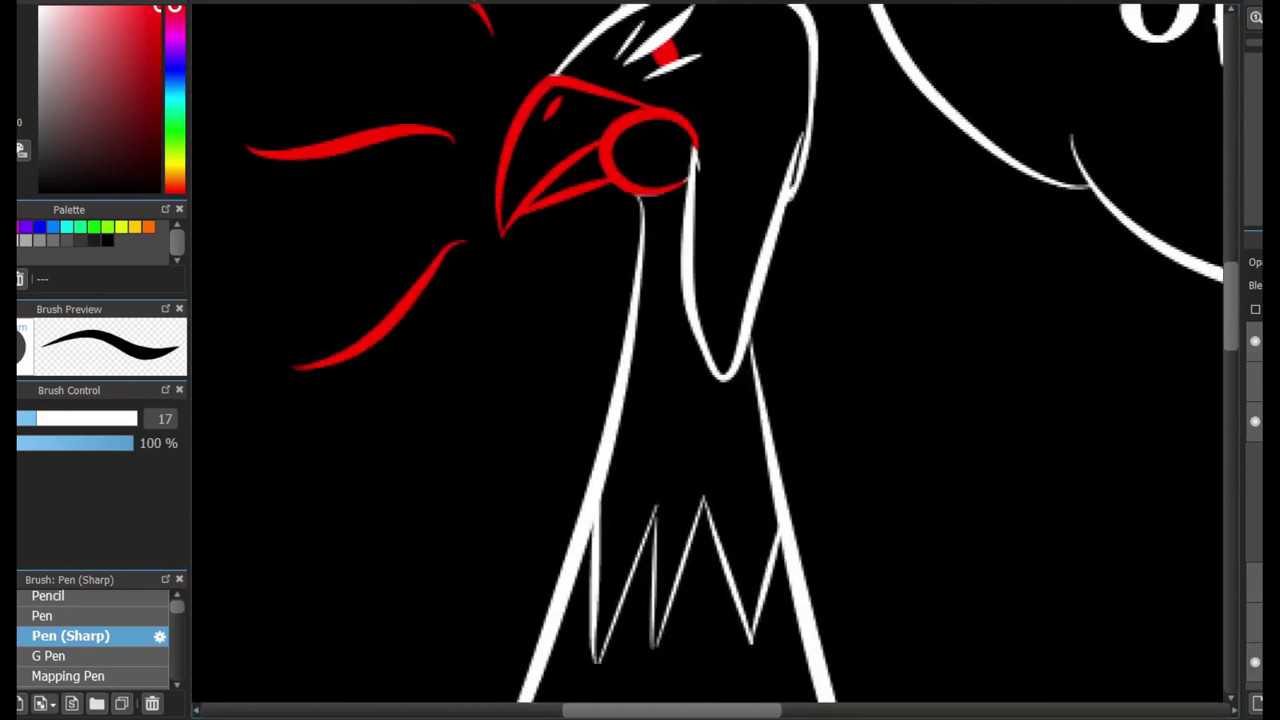